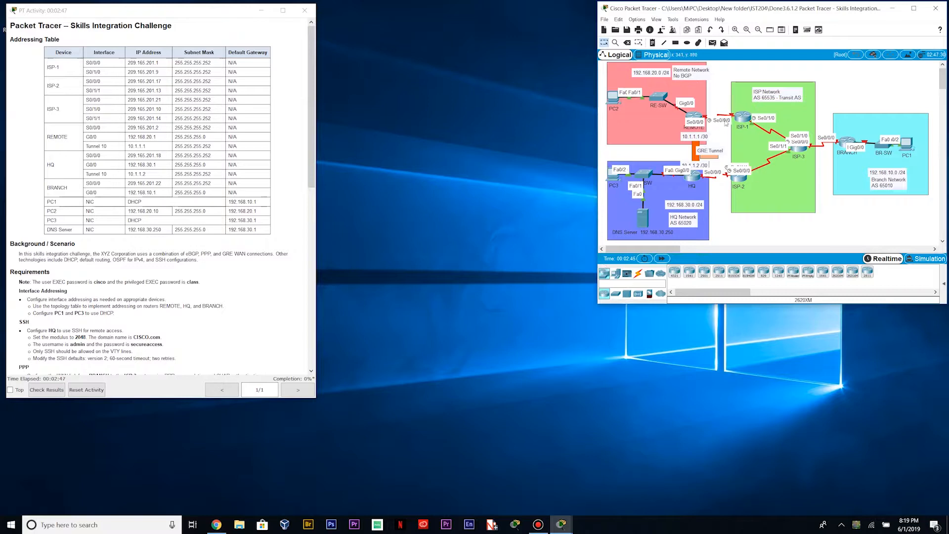
Open REMOTE's command line in a widened console and begin an enable session
left_click(694, 116)
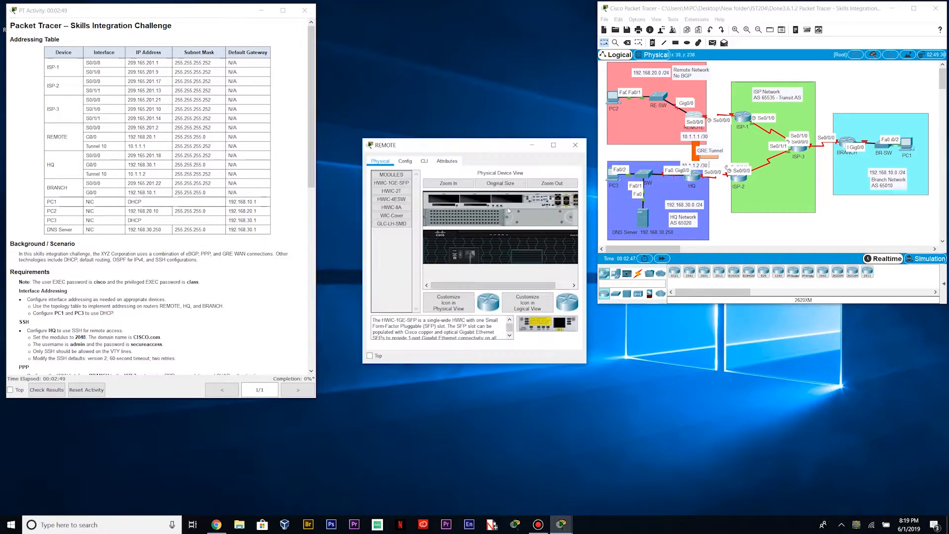
left_click(424, 161)
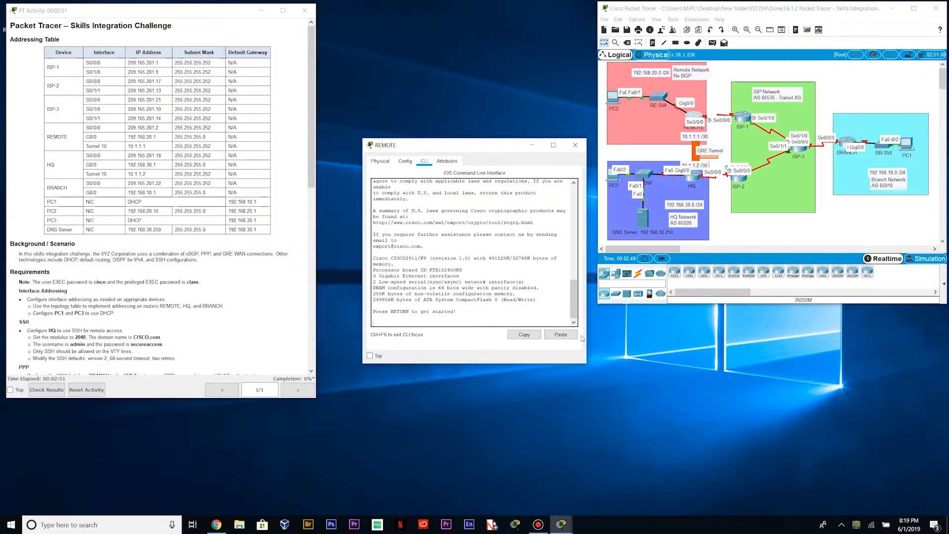
left_click_drag(587, 341, 658, 341)
left_click(417, 326)
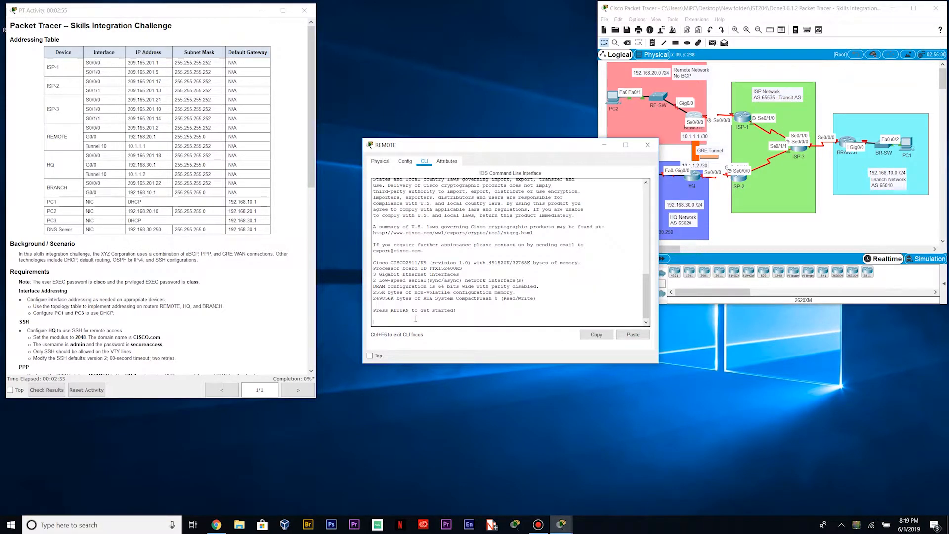
key("Return")
type("en")
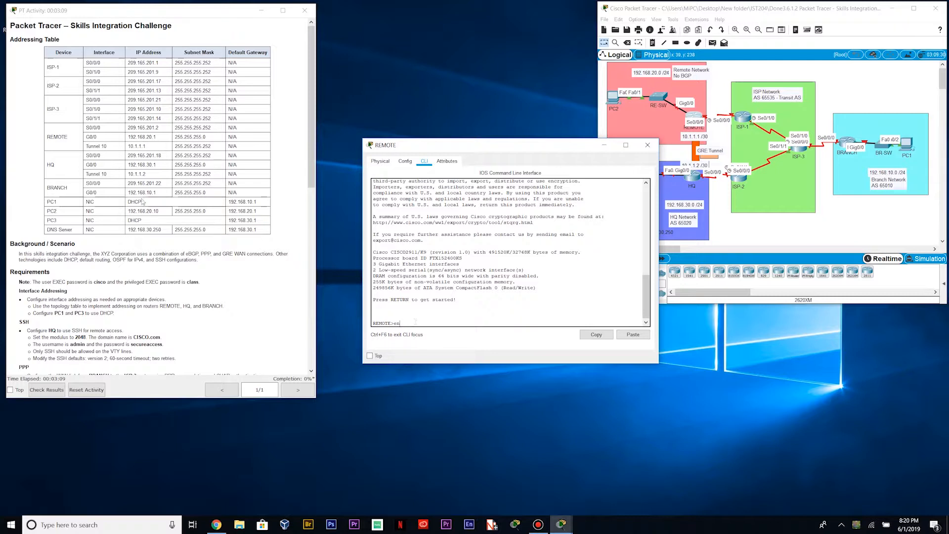
Check REMOTE's S0/0/0 address in the table, enter global configuration, and select S0/0/0
left_click_drag(86, 128, 168, 128)
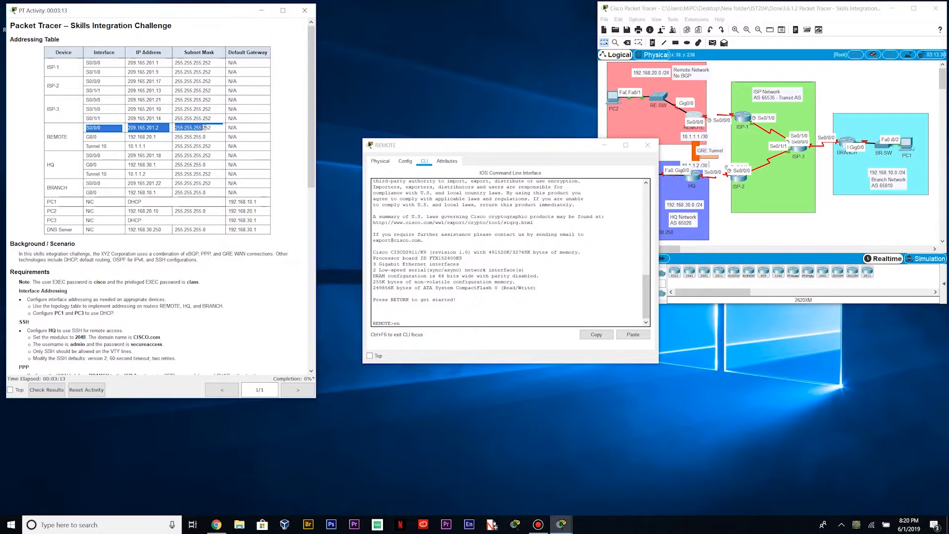
left_click(213, 128)
left_click(409, 321)
key("Return")
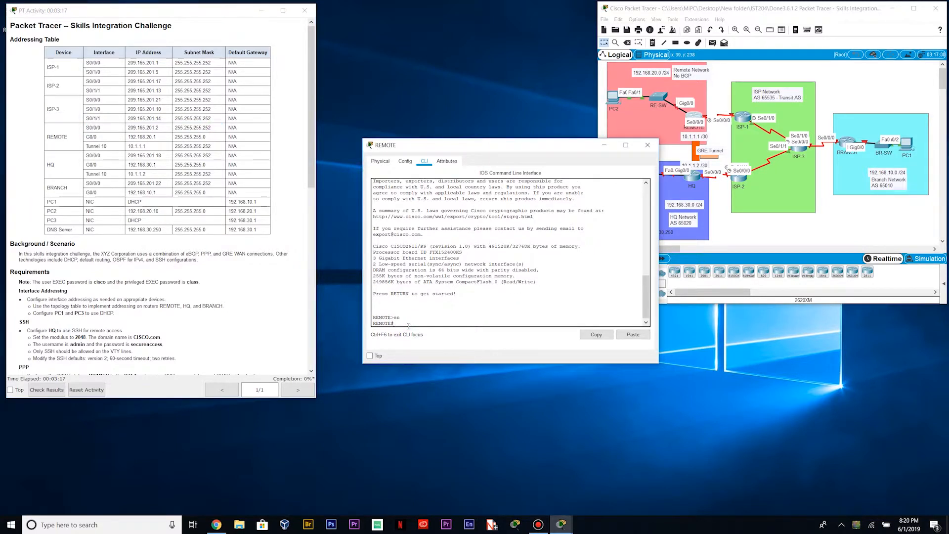
type("conf t")
key("Return")
type("line")
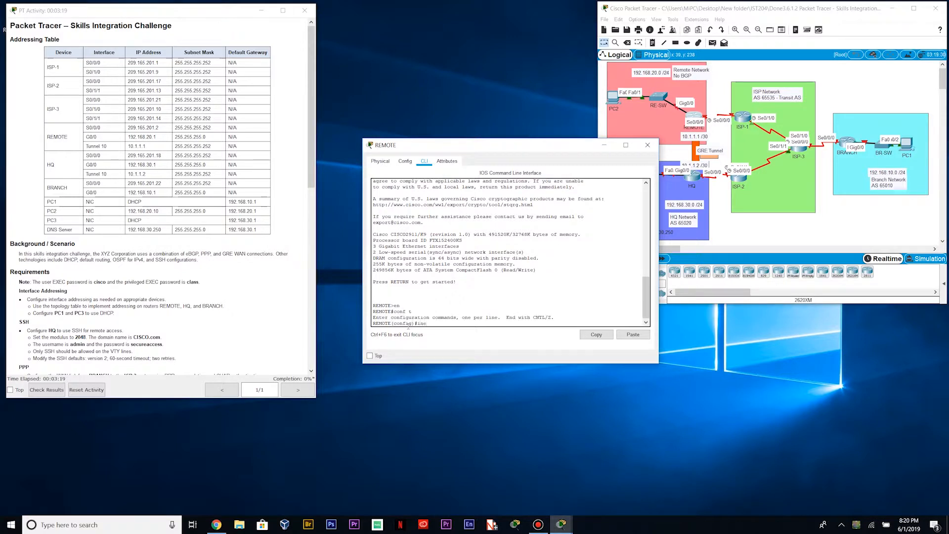
type("/0/0")
key("Return")
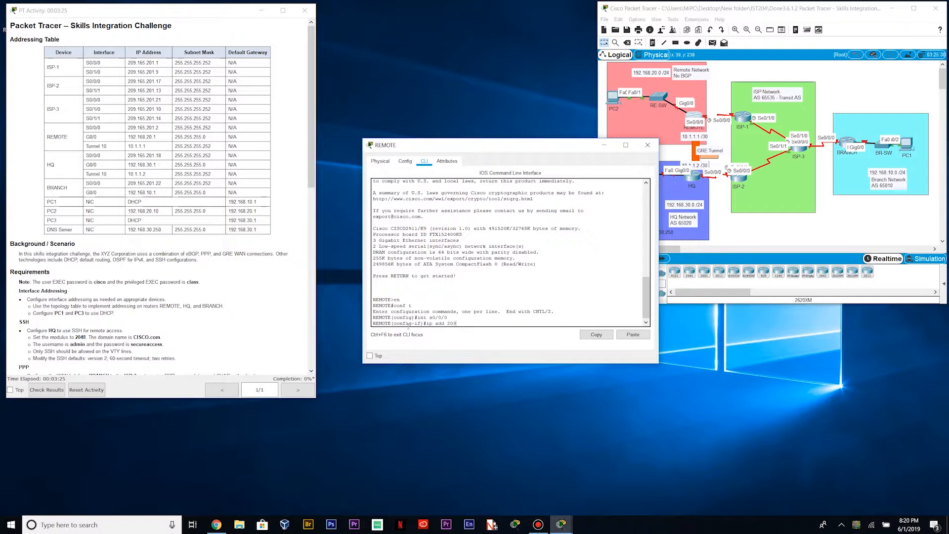
Assign S0/0/0 the address 209.165.201.2 255.255.255.252, enable it, and move to G0/0
type("ip add 209.165.201.2 255.255.255.252")
key("Return")
type("no sh")
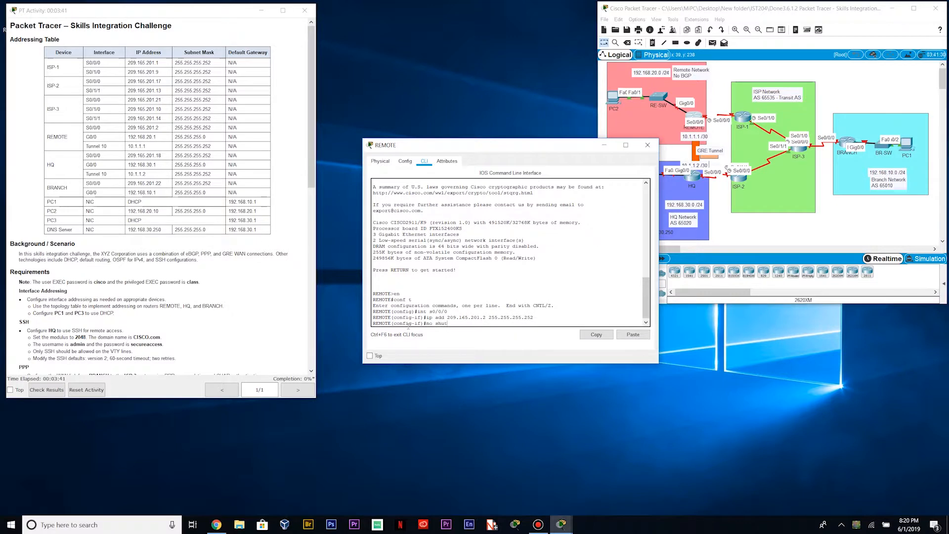
type("ut")
key("Return")
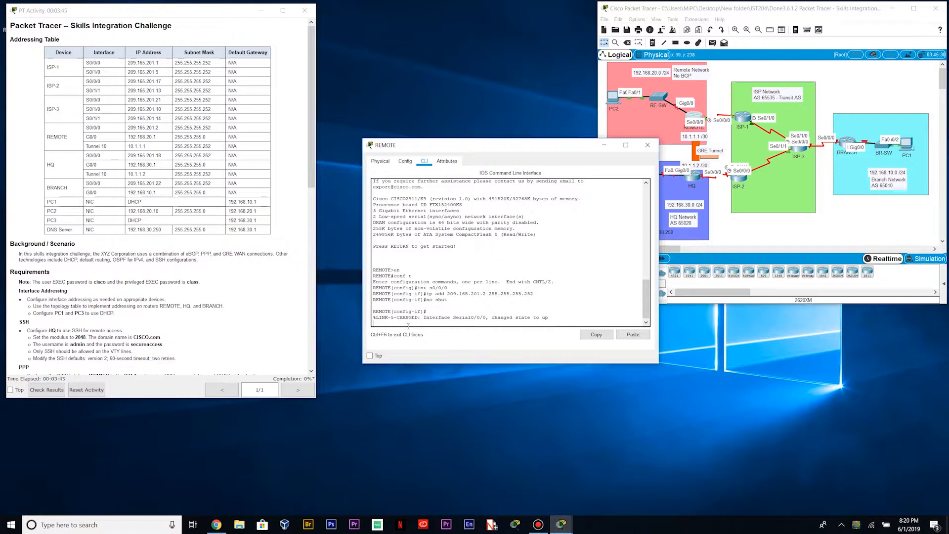
type("int g0/0")
key("Return")
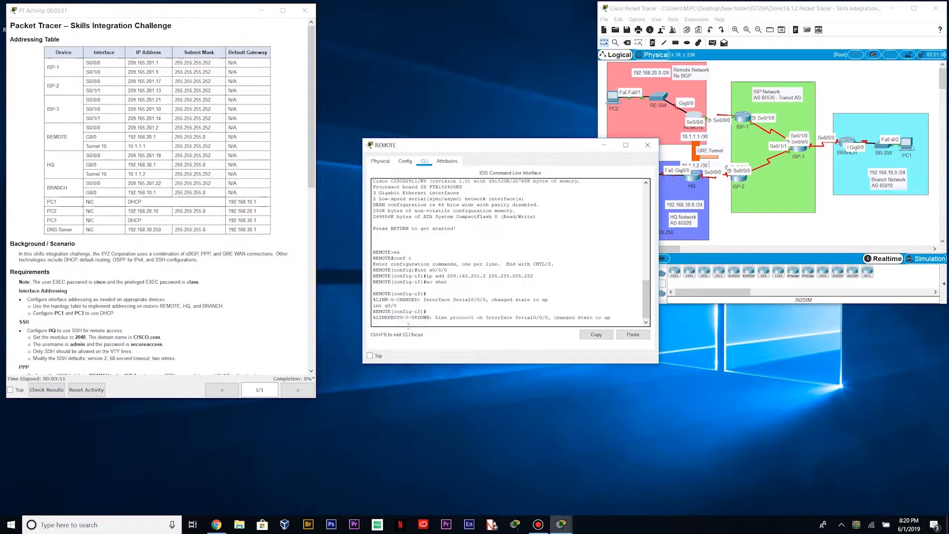
Address REMOTE's G0/0 as 192.168.20.1 255.255.255.0, enable it, and close REMOTE's window
key("BackSpace")
key("BackSpace")
key("Return")
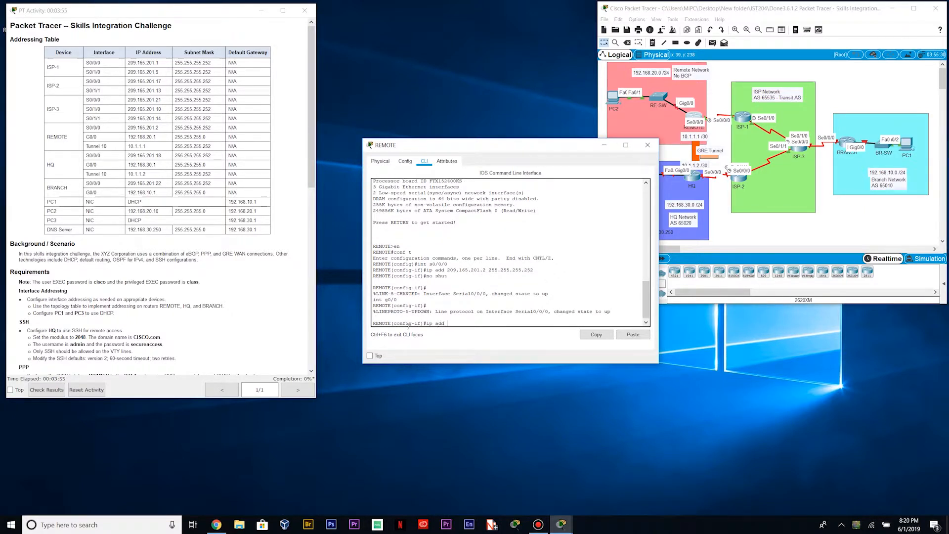
type("ip address 192.168.20")
type(".1 255.255.255.0")
key("Return")
type("no shut")
key("Return")
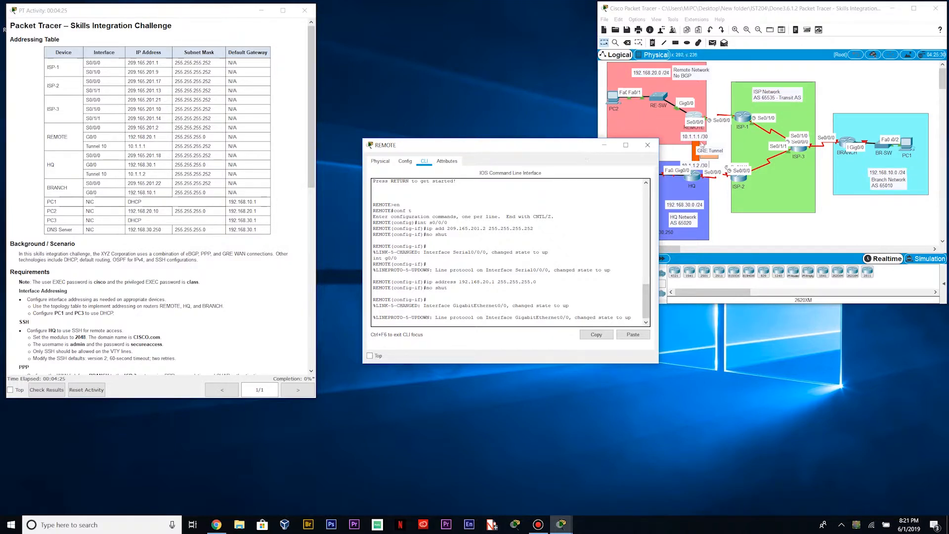
left_click(647, 145)
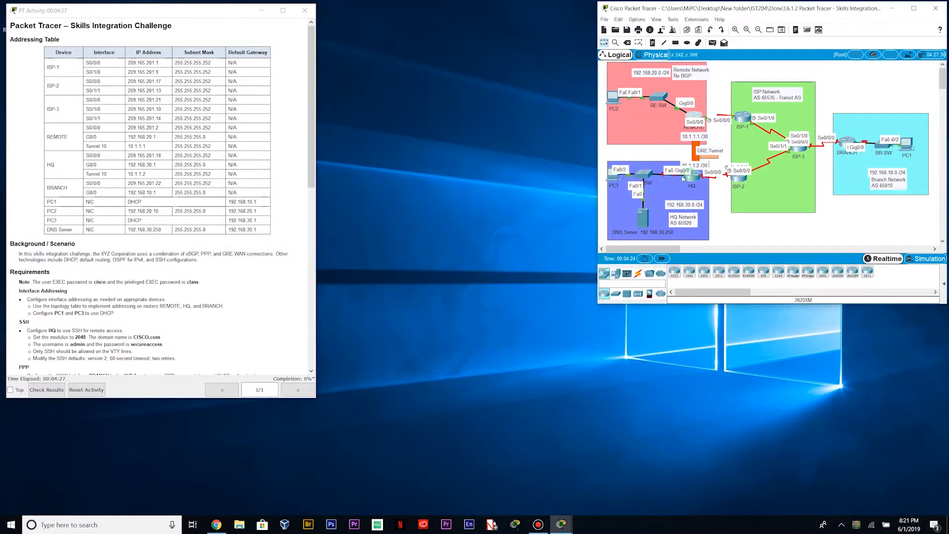
Open HQ's command line, enter global configuration, and select interface S0/0/0
left_click(695, 176)
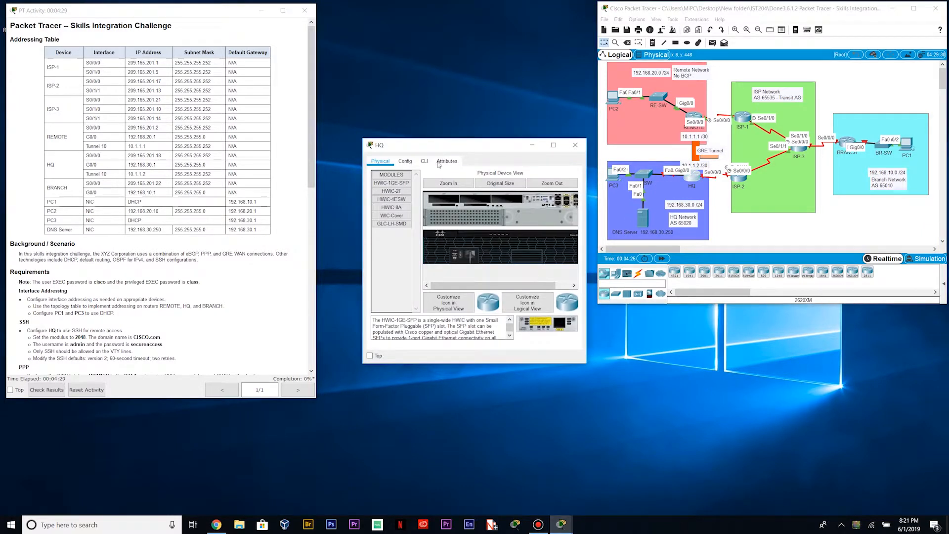
left_click(424, 161)
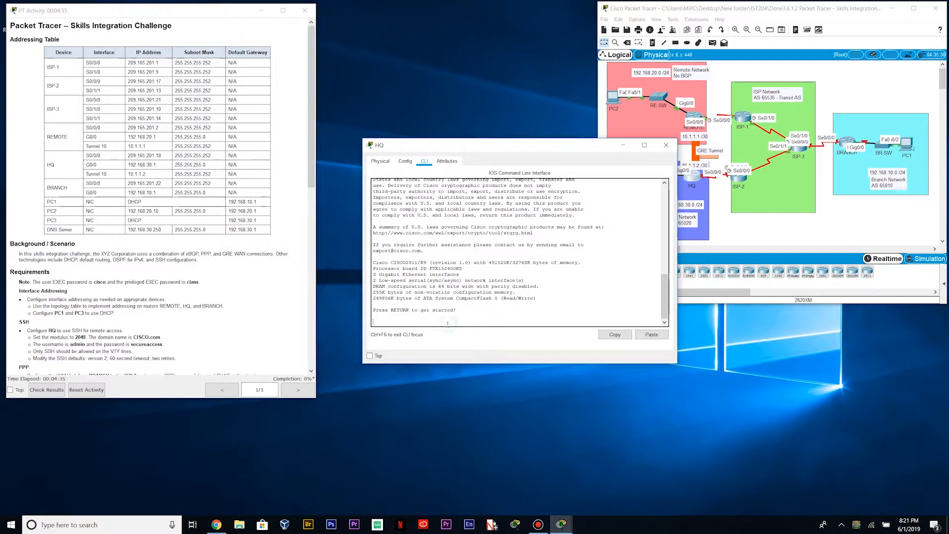
key("Return")
type("en")
key("Return")
type("conf t")
key("Return")
type("int s")
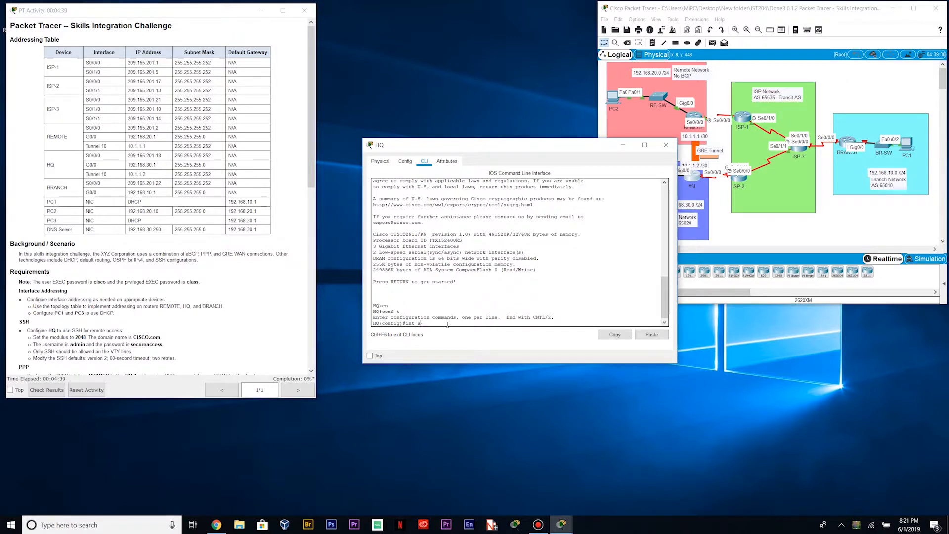
type("e0/0/0")
key("Return")
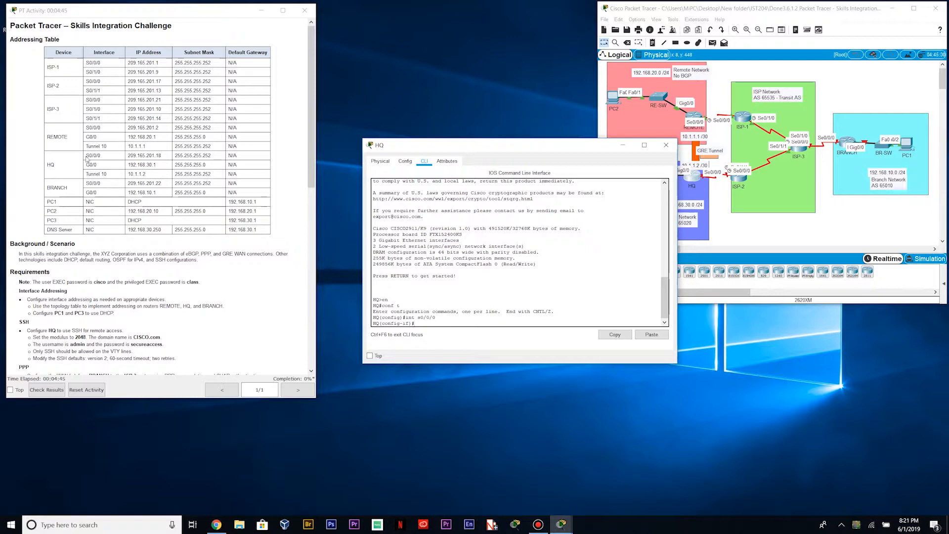
Assign HQ's S0/0/0 209.165.201.18 255.255.255.252, enable it, and move to G0/0
left_click_drag(86, 157, 214, 157)
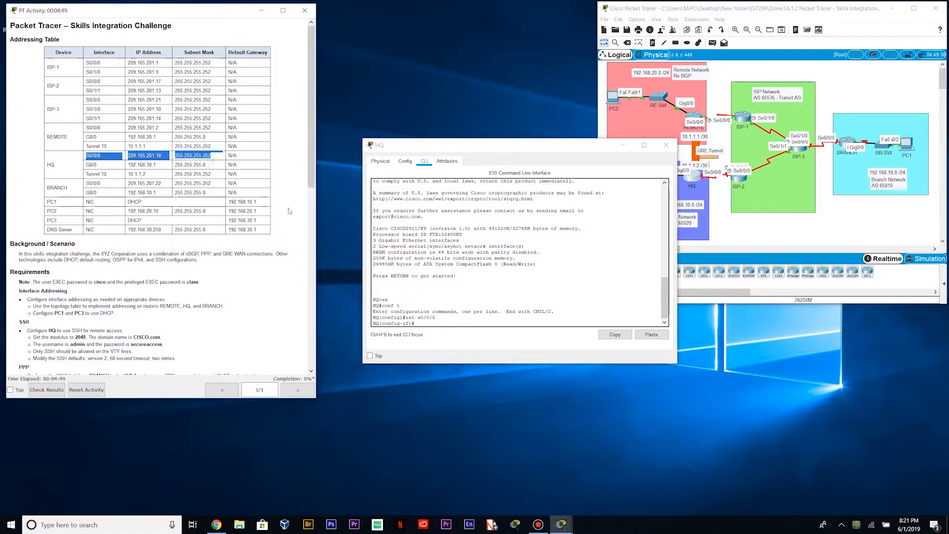
left_click(435, 321)
type("ip add 192")
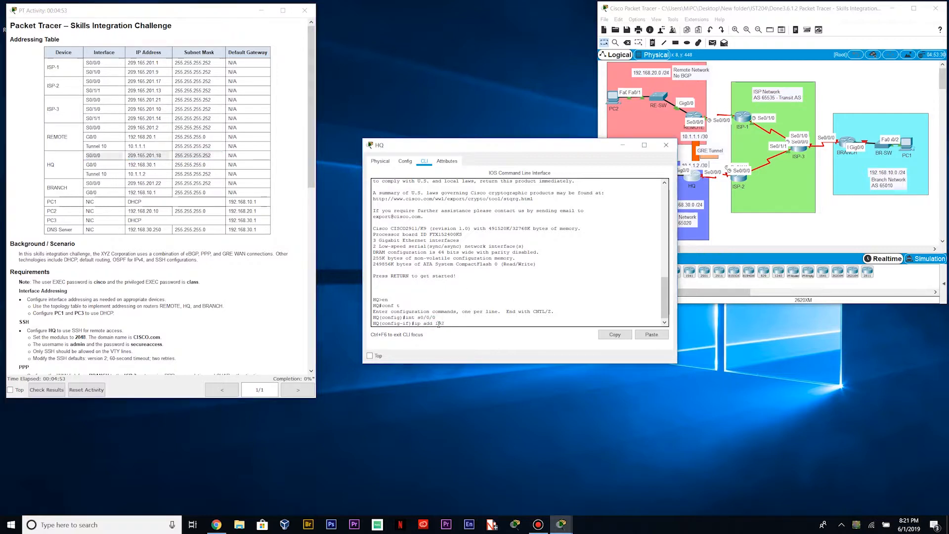
type(".168.")
type("209")
type(".165.201.")
type("18 255.255.255.25")
type("2")
key("Return")
type("no sh")
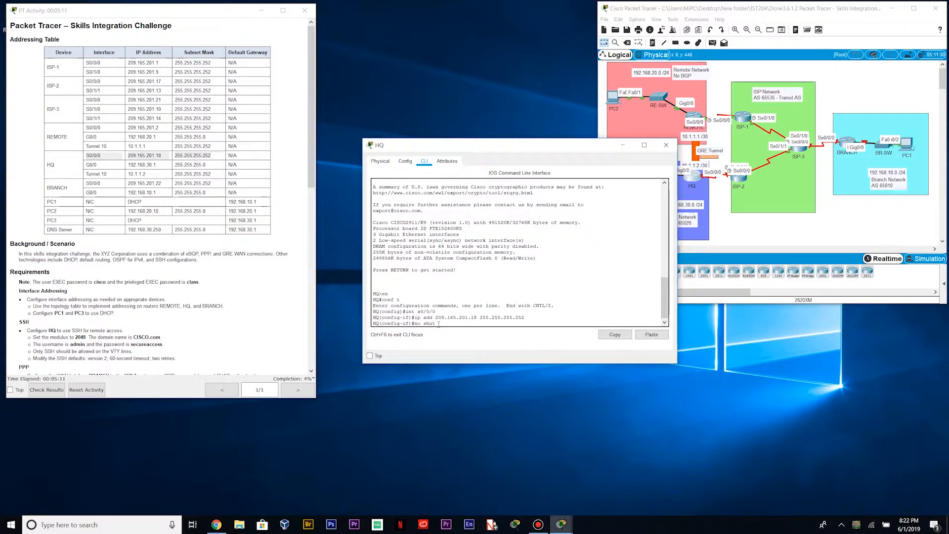
type("ut")
key("Return")
key("Return")
type("i")
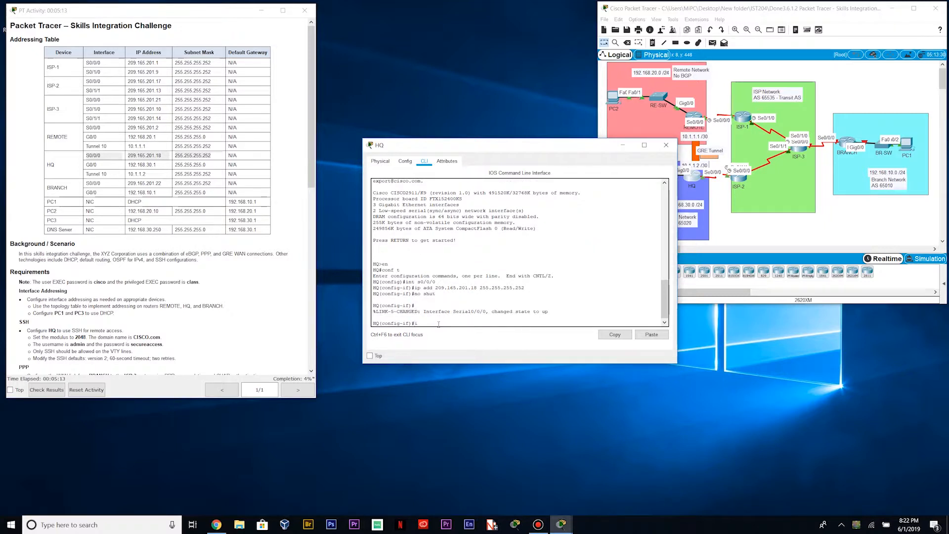
type("nt g0/0")
key("Return")
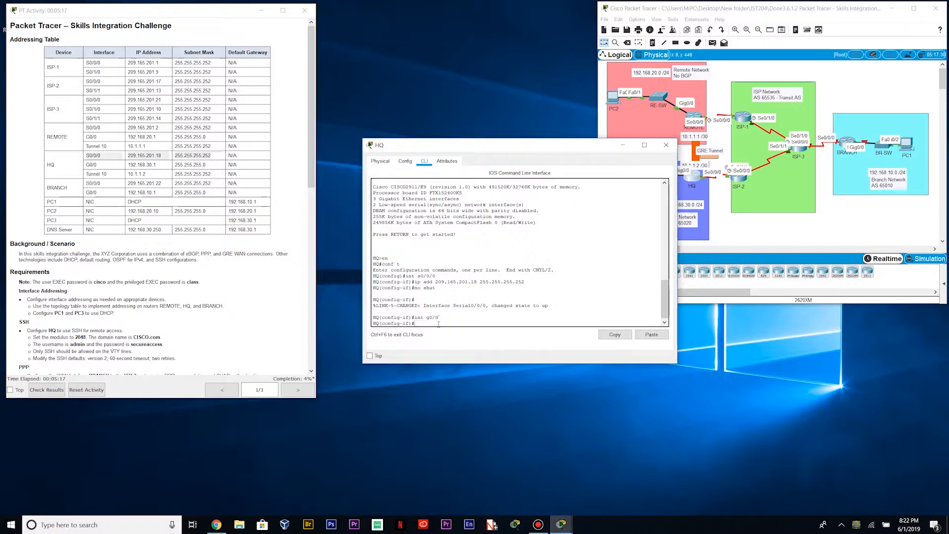
Address HQ's G0/0 as 192.168.30.1 255.255.255.0 and enable it
type("ip add 192.116")
key("BackSpace")
key("BackSpace")
type("68.30.")
type("5.2")
type(".25")
type("55.0")
key("Return")
type("no shut")
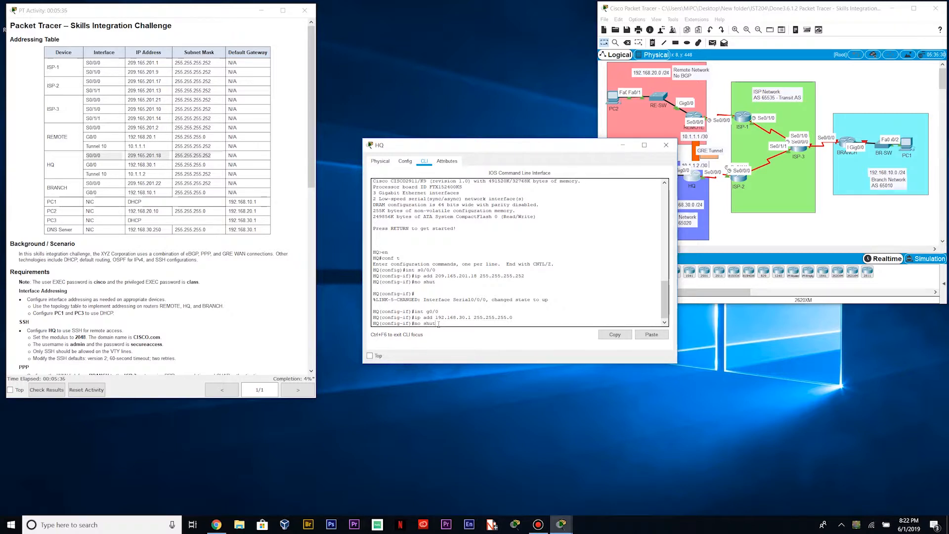
key("Return")
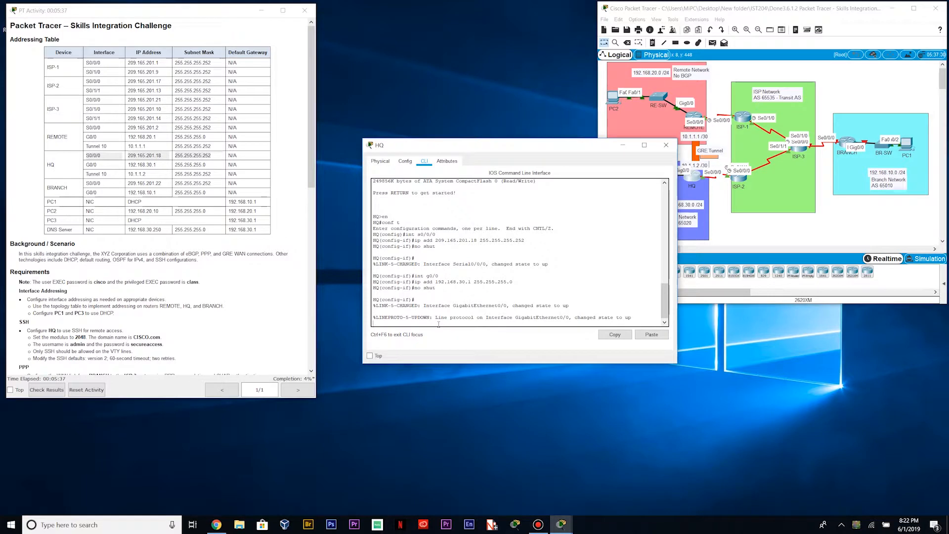
key("Return")
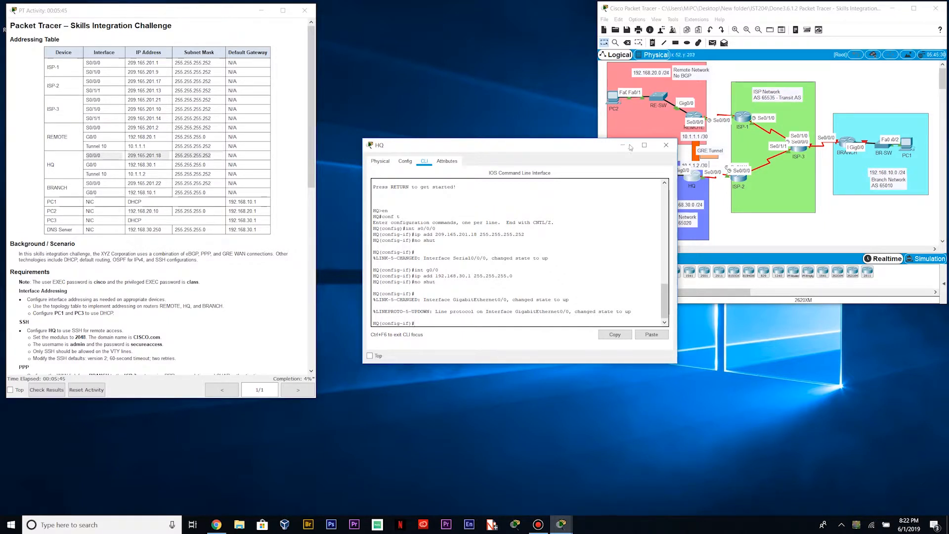
left_click(719, 170)
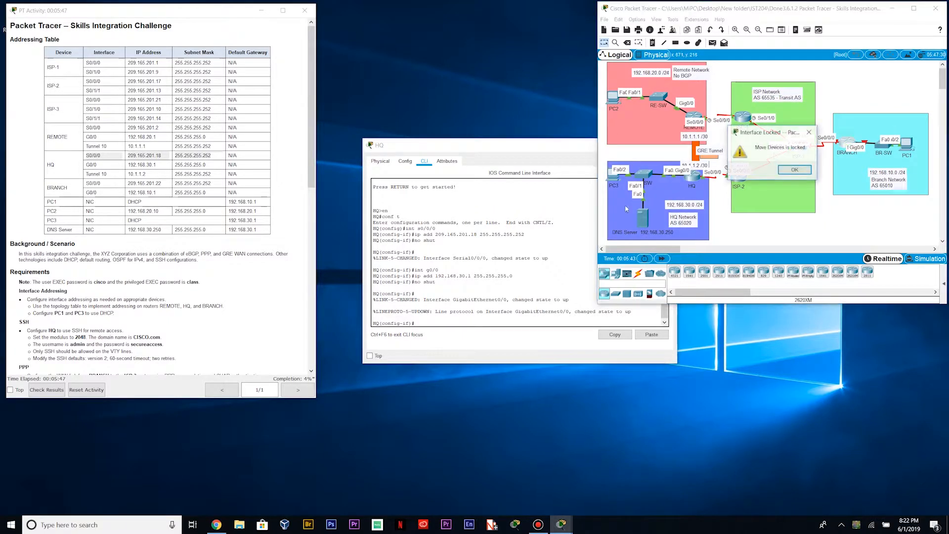
Dismiss the locked-devices warning and open BRANCH's command line in a widened console
left_click(809, 132)
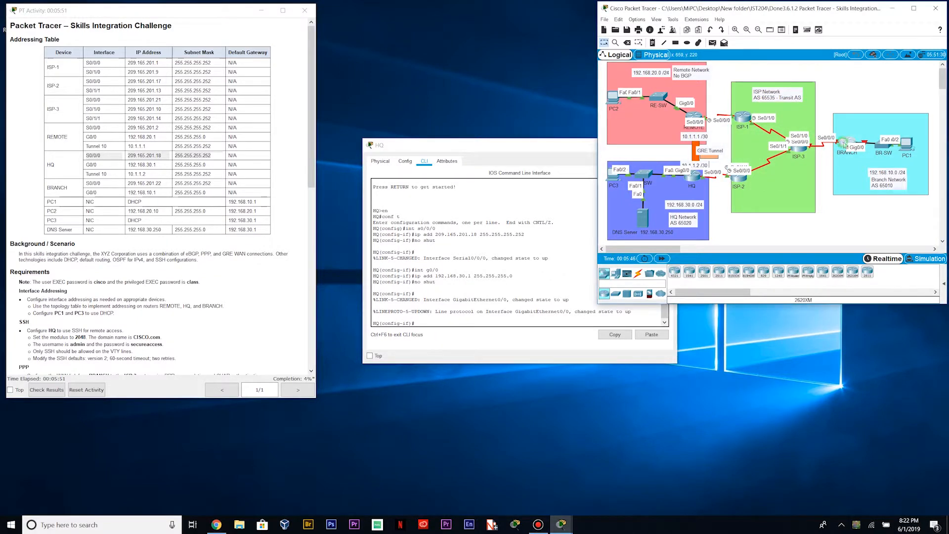
left_click(845, 145)
left_click(424, 161)
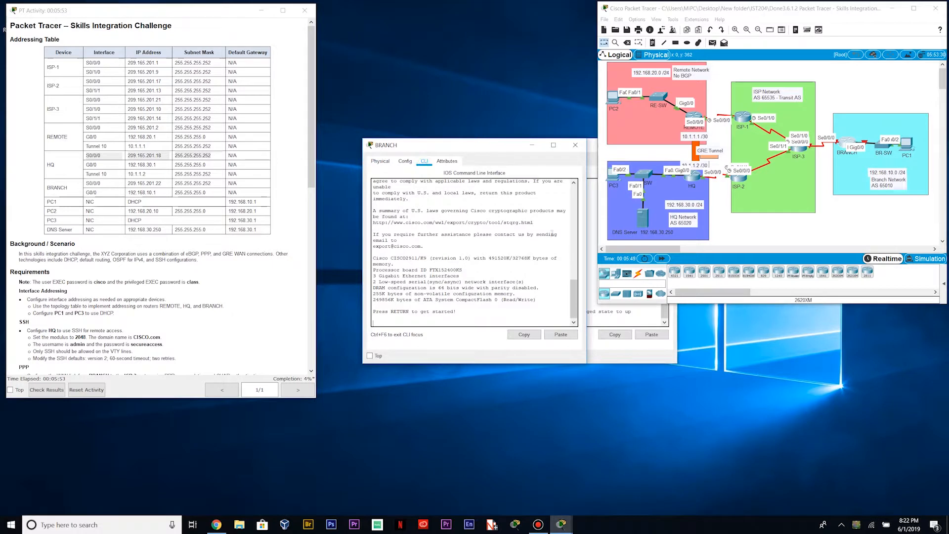
left_click_drag(585, 267, 675, 274)
left_click(421, 322)
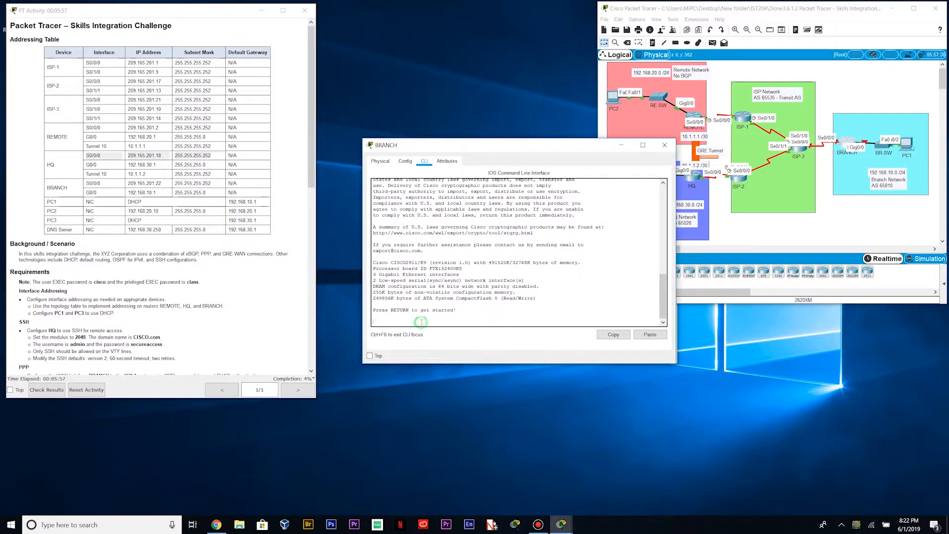
key("Return")
Enter global configuration on BRANCH and select interface S0/0/0
type("en")
key("Return")
type("conf t")
key("Return")
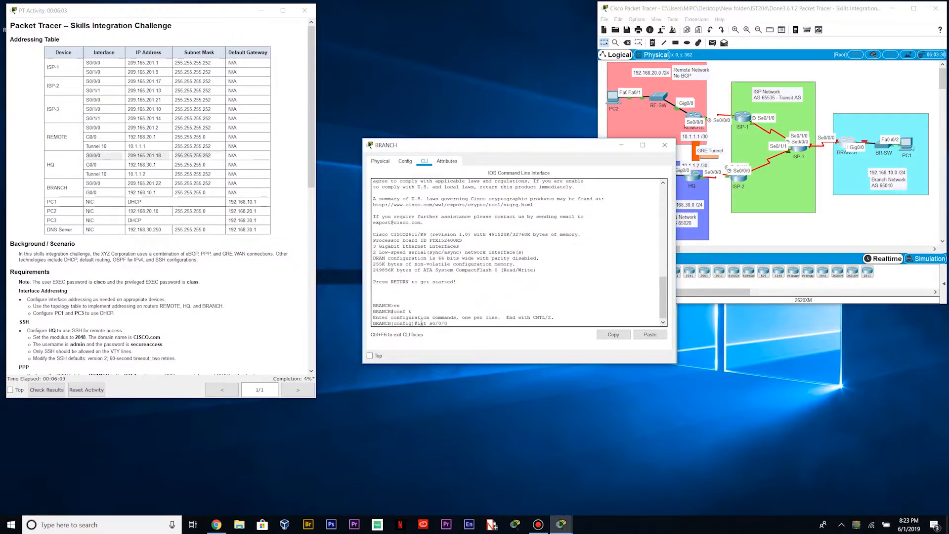
type("int s0/0/0")
key("Return")
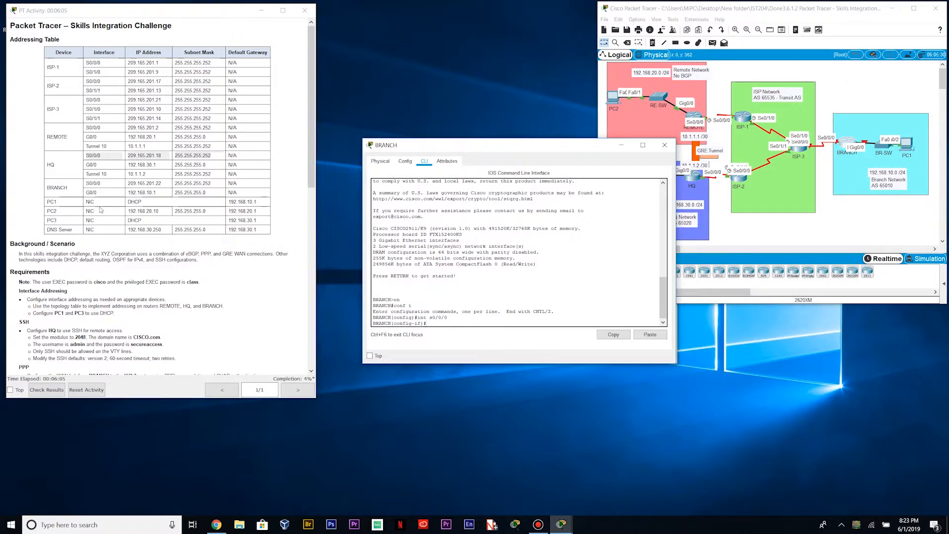
Assign BRANCH's S0/0/0 209.165.201.22 255.255.255.252 and enable it
left_click_drag(86, 182, 166, 184)
left_click(448, 324)
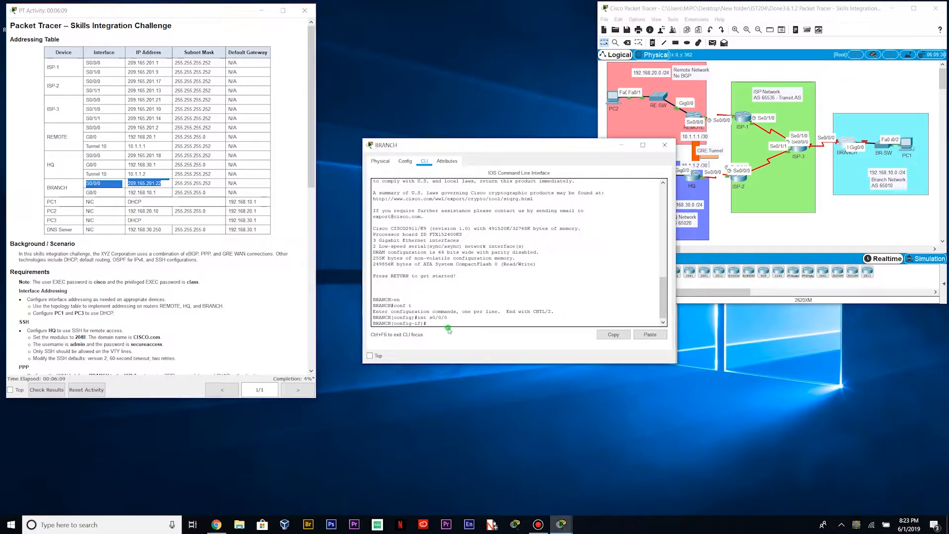
type("ip awd")
key("BackSpace")
key("BackSpace")
type("d")
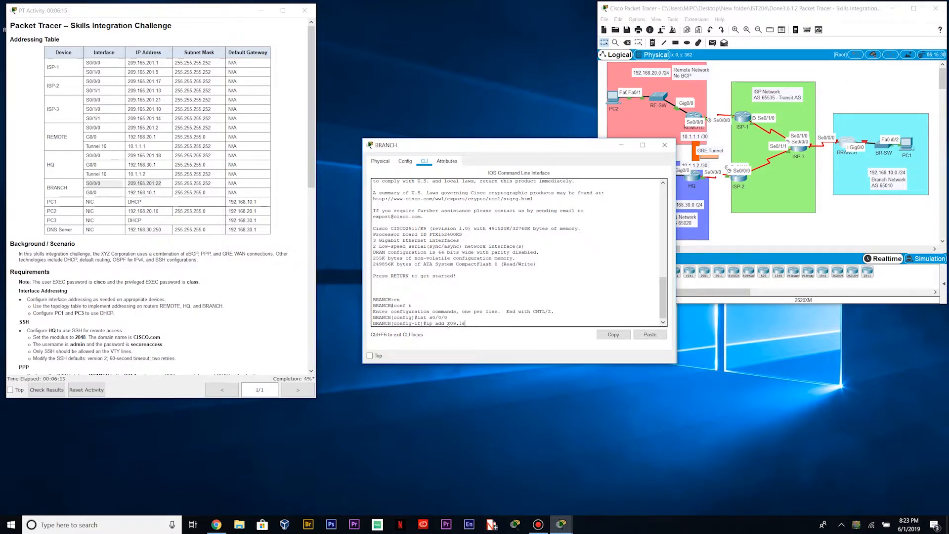
type("d 209.165.201.22 255.255.255.252")
key("Return")
type("no shut")
key("Return")
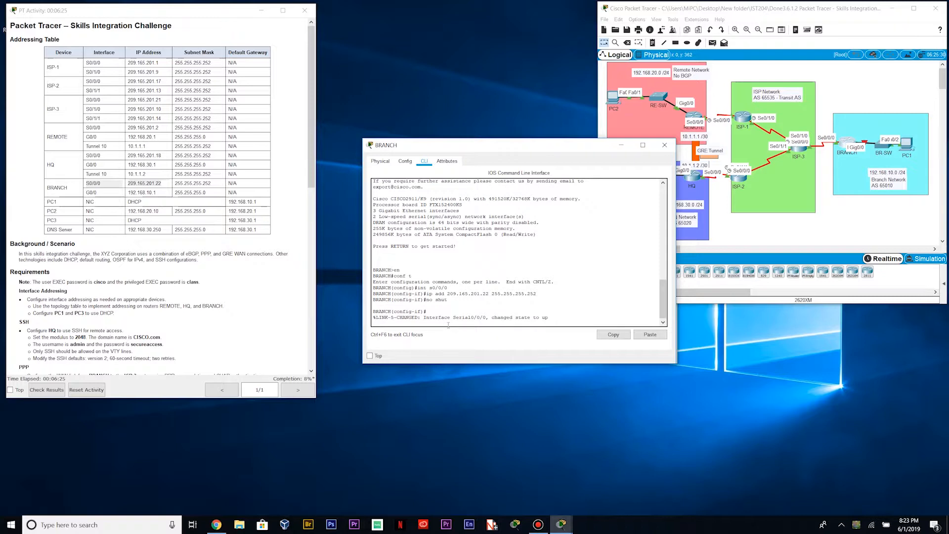
type("int g0")
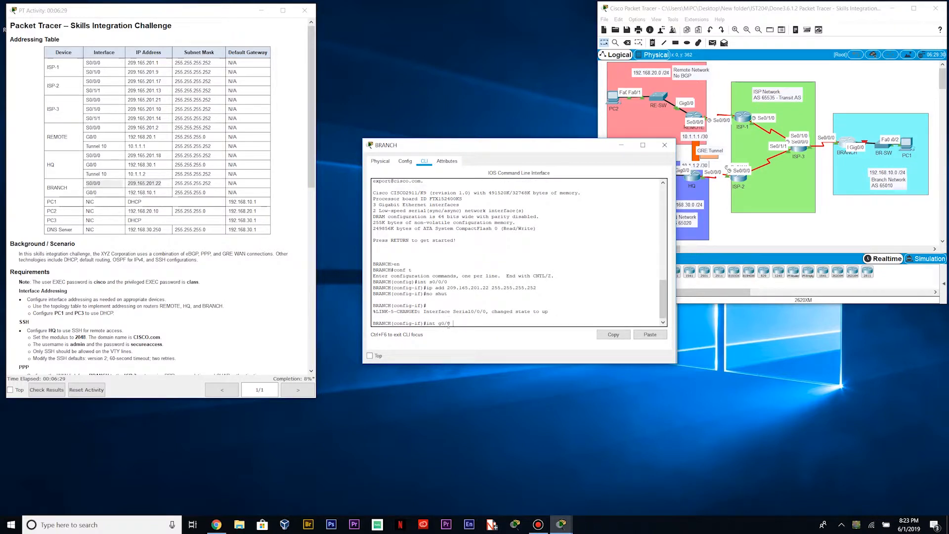
type("/0")
Address BRANCH's G0/0 as 192.168.10.1 255.255.255.0, enable it, and close the BRANCH window
key("Return")
type("ip add 192")
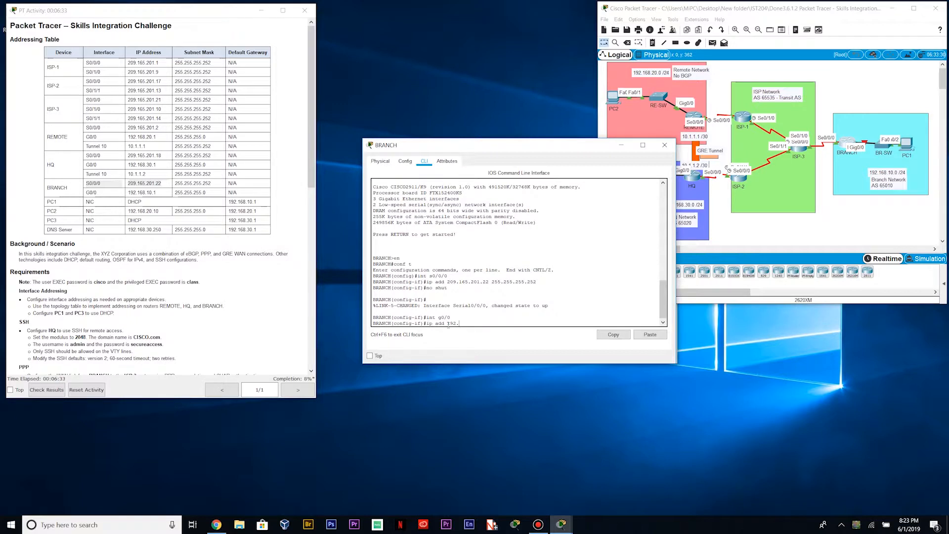
type(".168.10.1 255.255.255.0")
key("Return")
type("no sh")
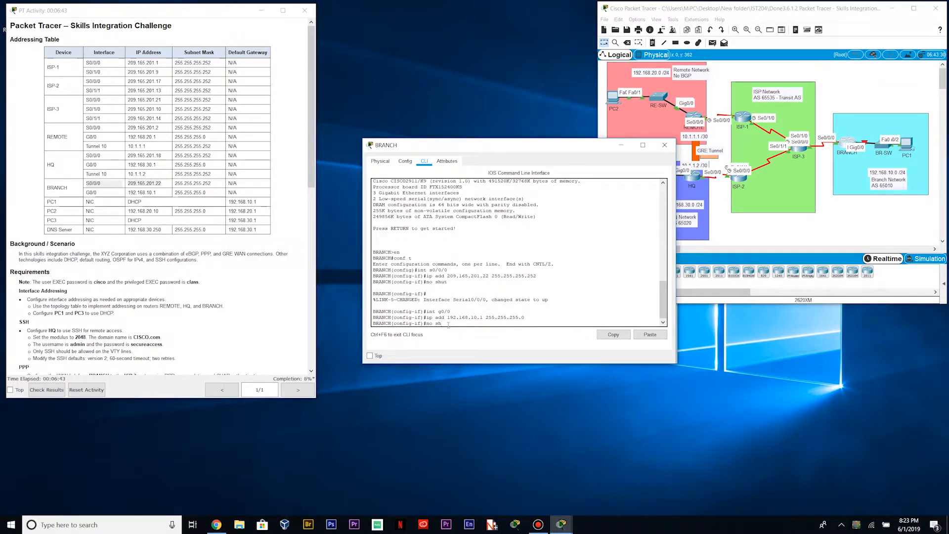
type("ut")
key("Return")
key("Return")
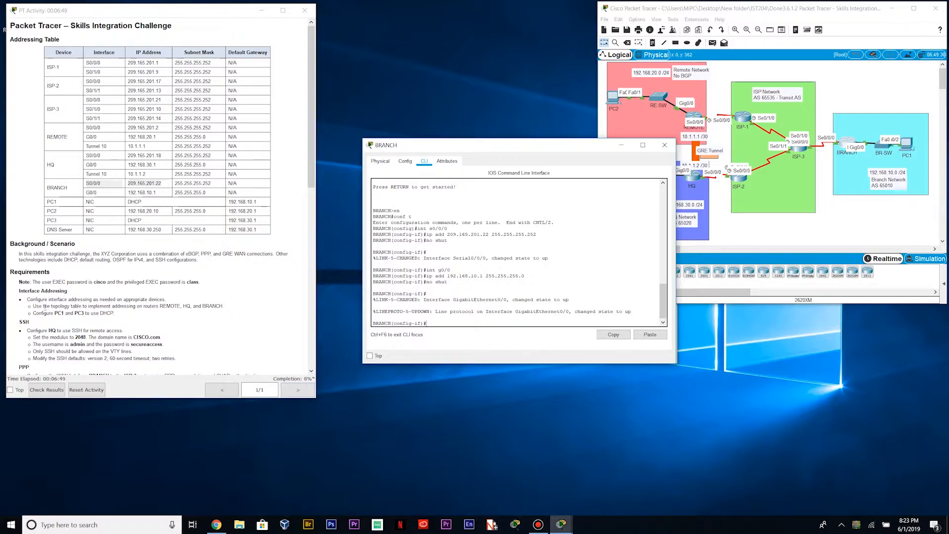
left_click(665, 146)
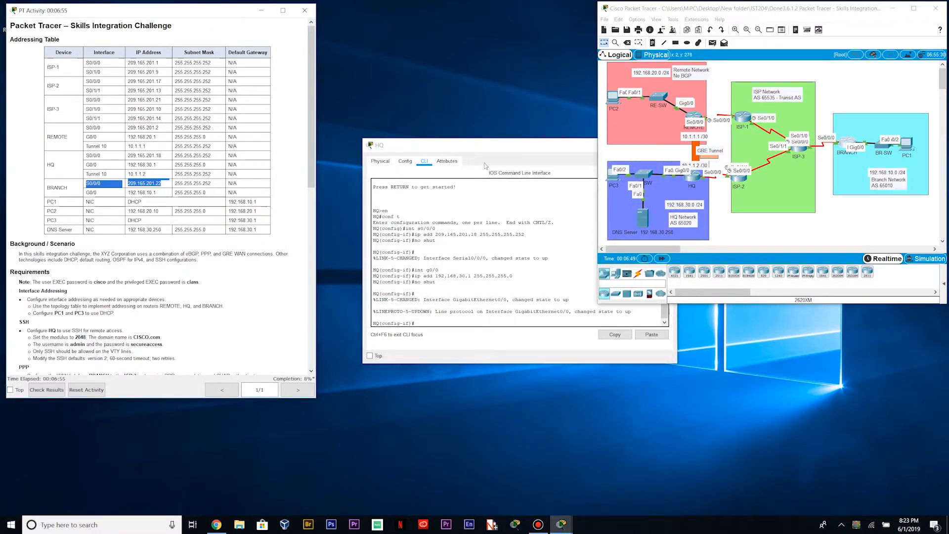
Close the HQ console and open PC3's IP Configuration
left_click(665, 144)
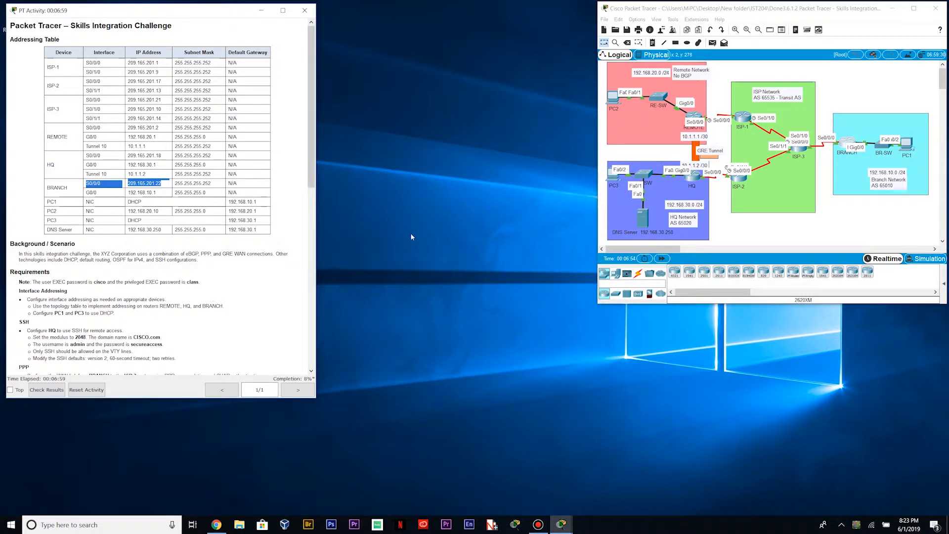
left_click(606, 196)
left_click(612, 177)
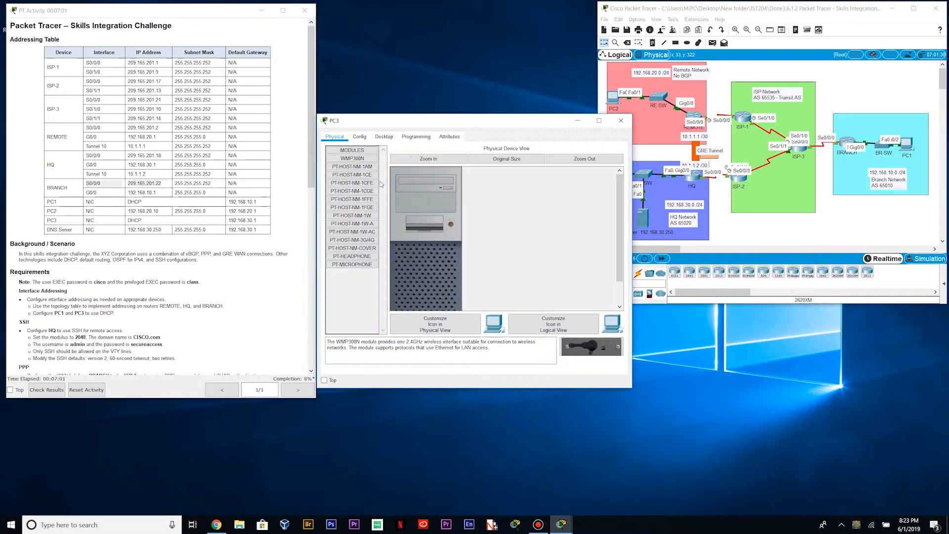
left_click(384, 136)
left_click(358, 182)
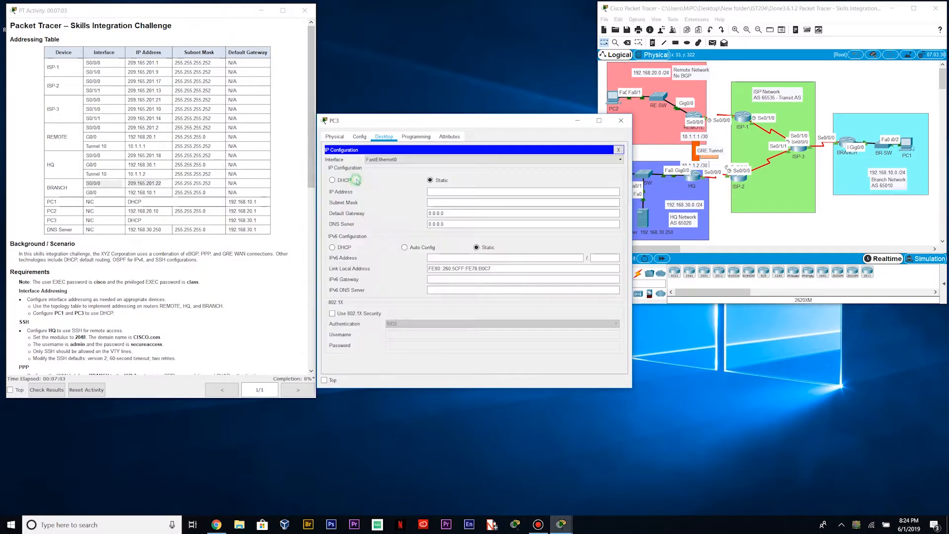
Try DHCP on PC3, then revert it to static and close PC3's window
left_click(333, 180)
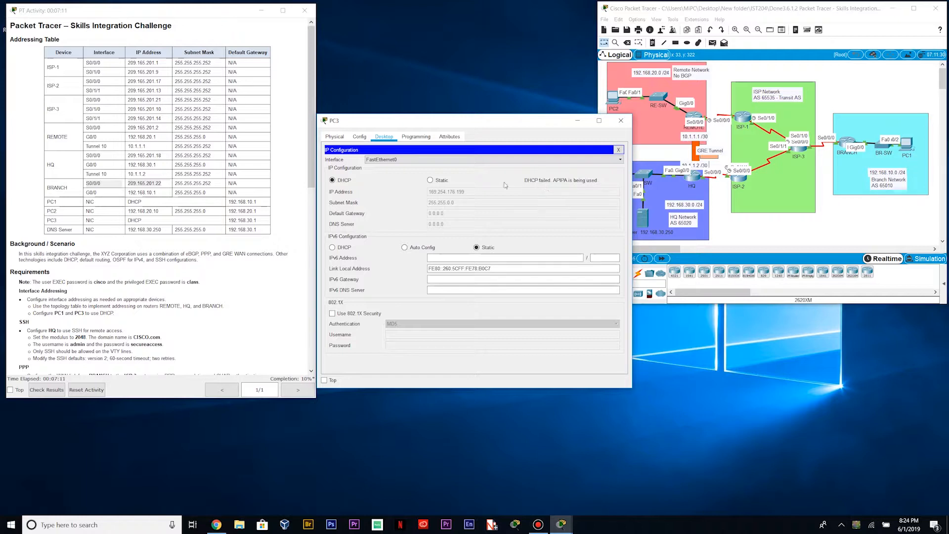
left_click(430, 180)
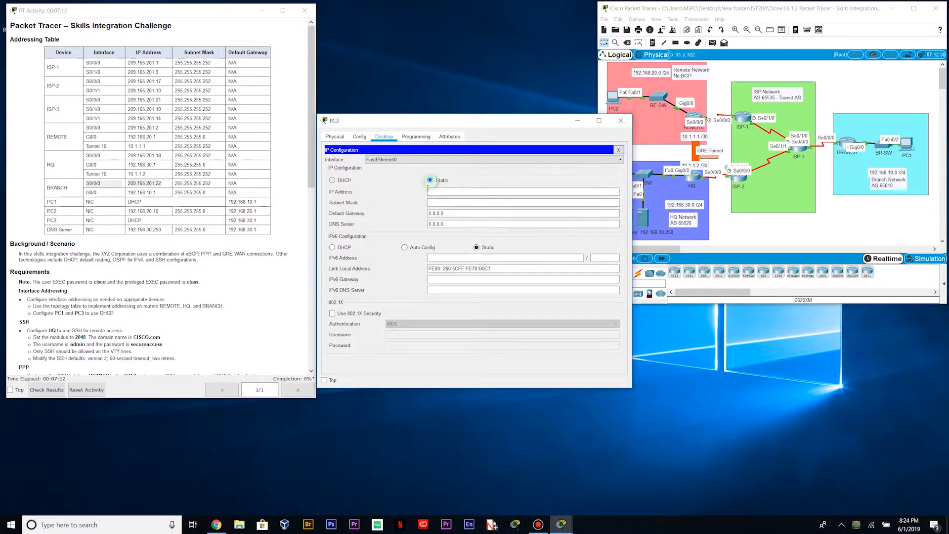
left_click(622, 121)
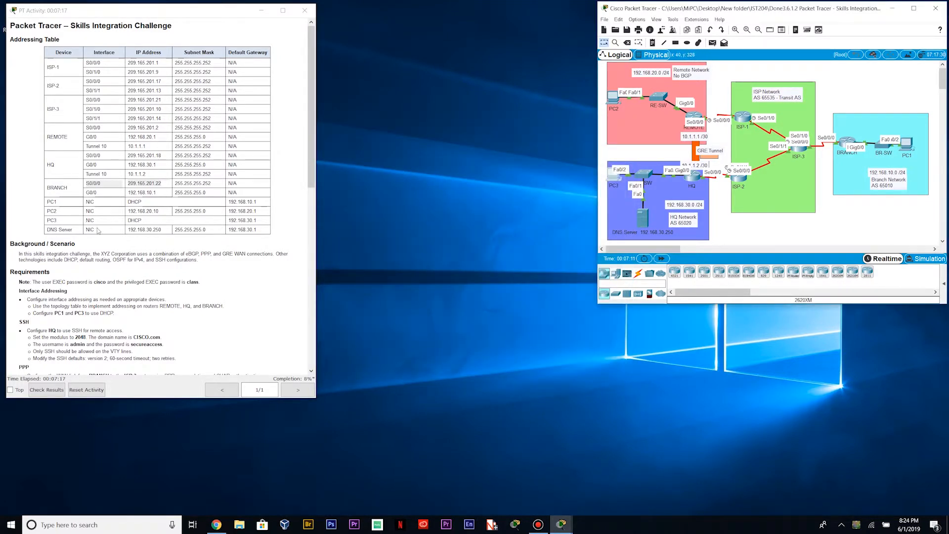
Scroll the activity instructions and open HQ's console in a widened window
scroll(98, 230, "down", 5)
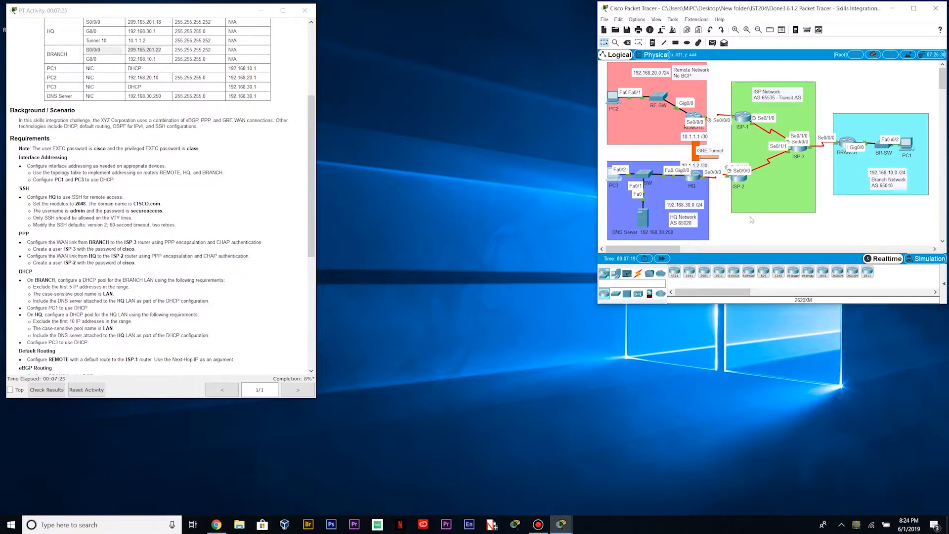
left_click(695, 178)
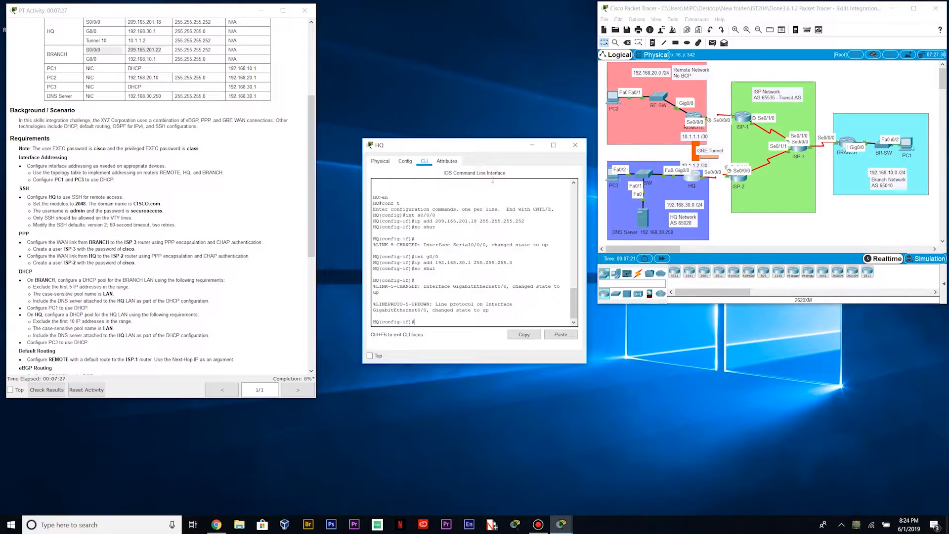
left_click(590, 306)
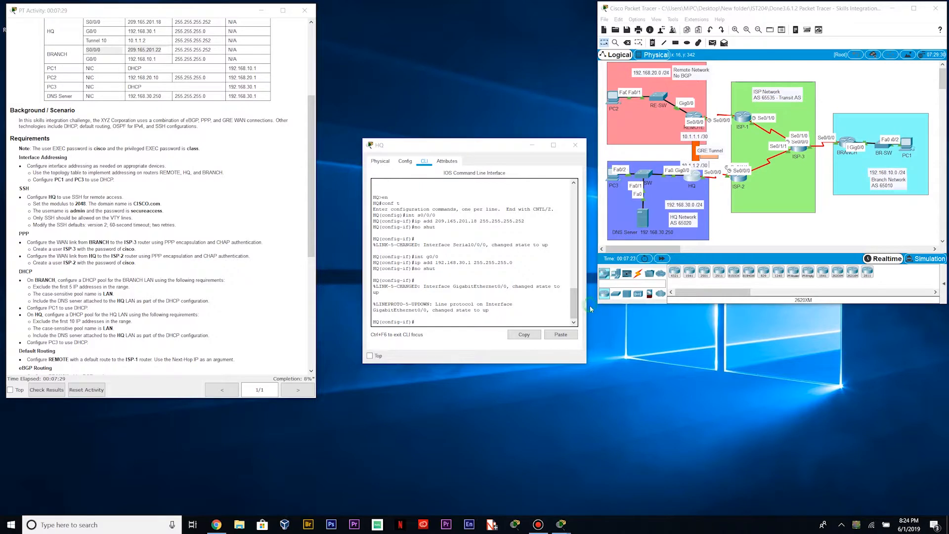
left_click_drag(588, 307, 739, 307)
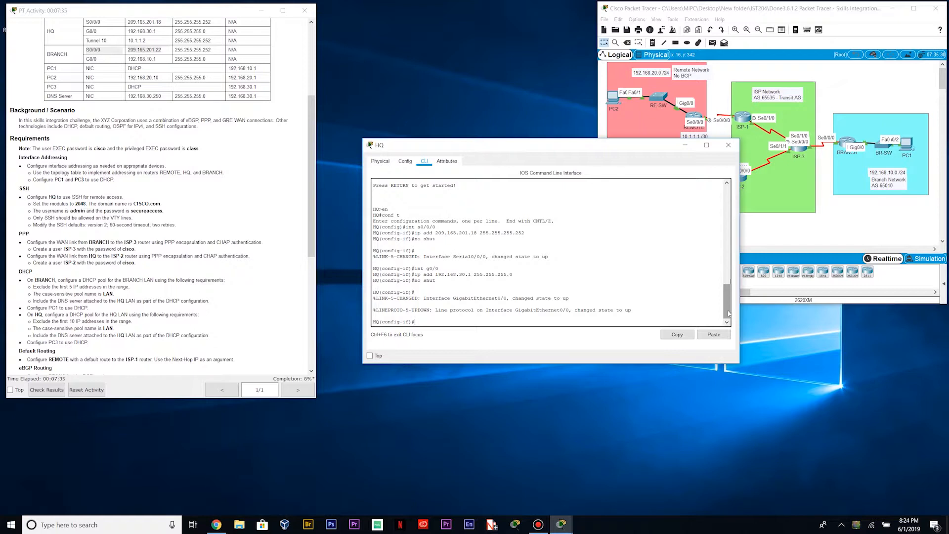
Return to global configuration and set HQ's domain name to CISCO.com
type("x")
key("Return")
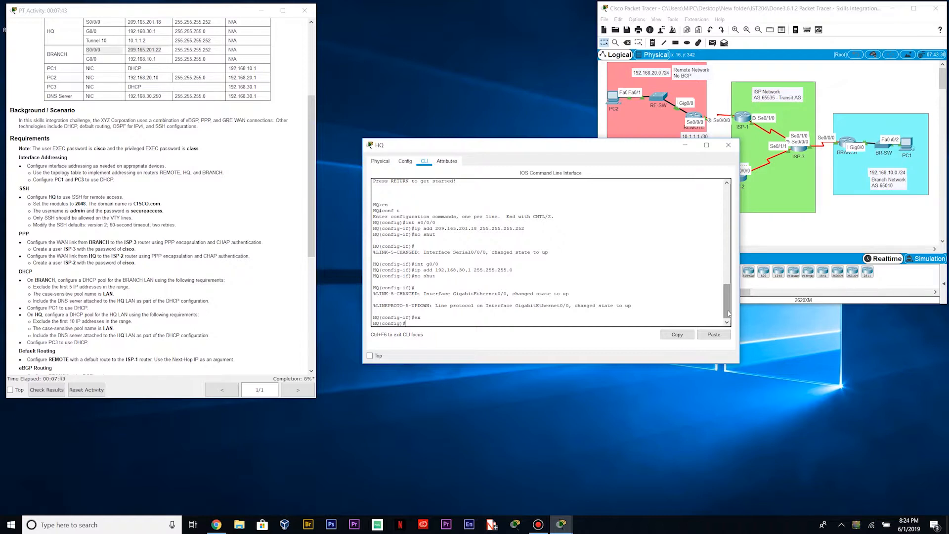
type("domain-name CISCO.com")
key("Return")
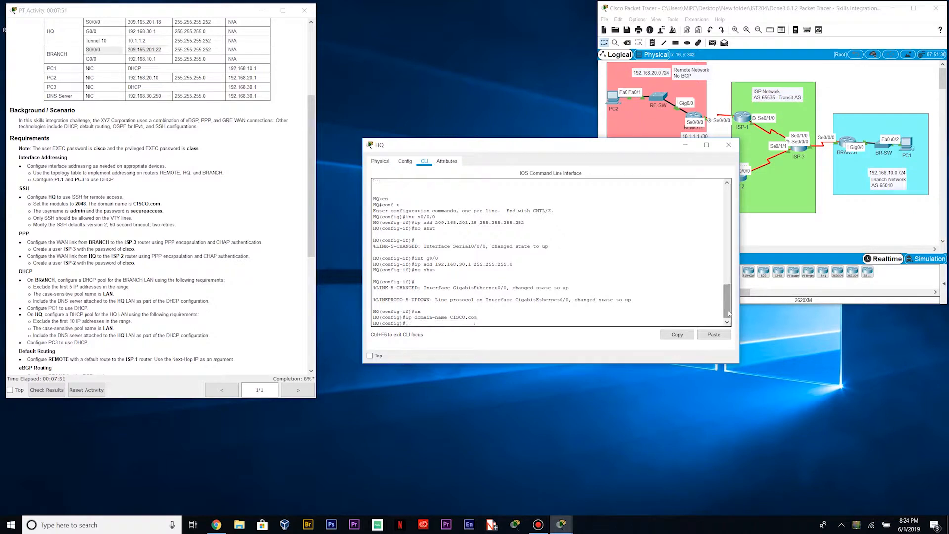
type("cr")
type("ypto key gern")
type("nera")
type("te rsa")
Generate 2048-bit RSA keys on HQ and begin the admin username command
key("Return")
type("204")
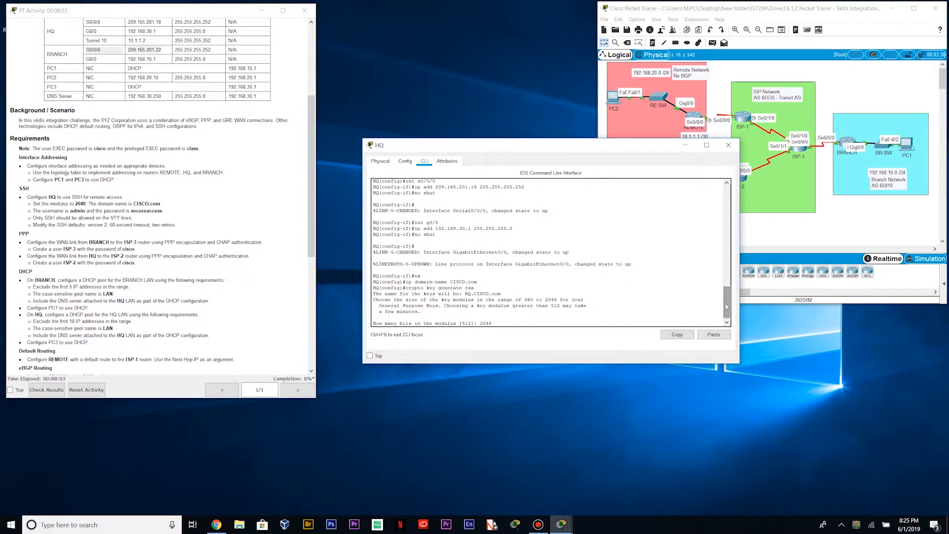
type("8")
key("Return")
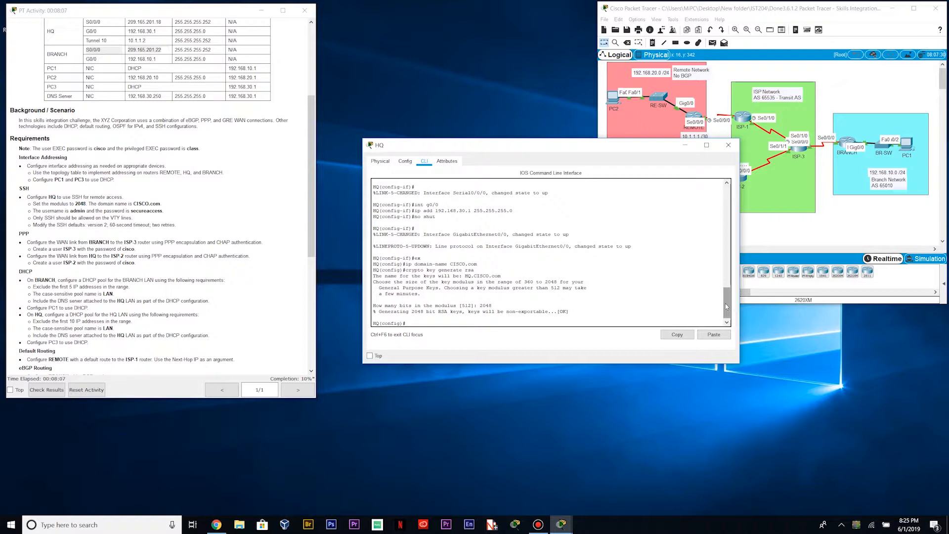
type("username admin password secure")
key("BackSpace")
key("BackSpace")
key("BackSpace")
key("BackSpace")
key("BackSpace")
key("BackSpace")
key("BackSpace")
key("BackSpace")
key("BackSpace")
key("BackSpace")
key("BackSpace")
key("BackSpace")
key("BackSpace")
Create the admin user, restrict VTY lines 0–15 to SSH, and start the SSH version command
key("Return")
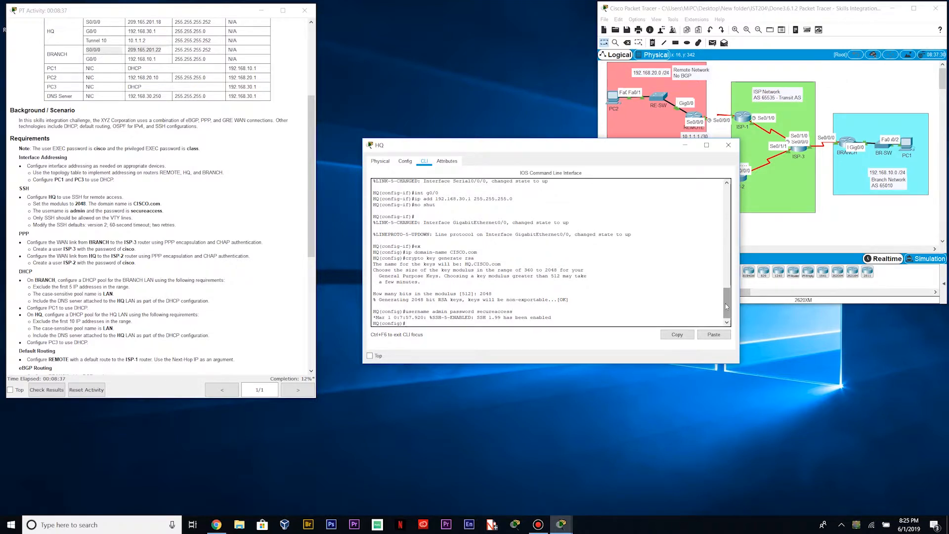
type("line vty 0 15")
key("Return")
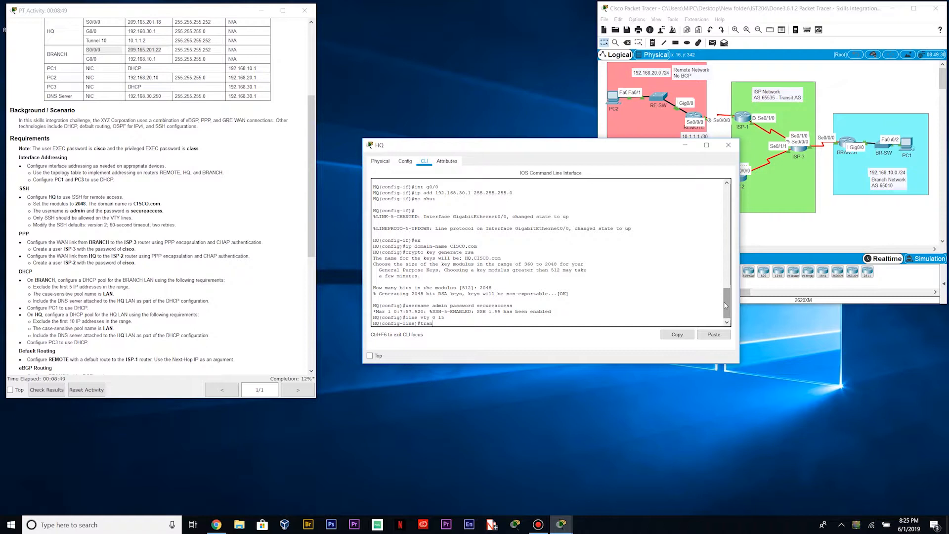
type("sport input ssh")
key("Return")
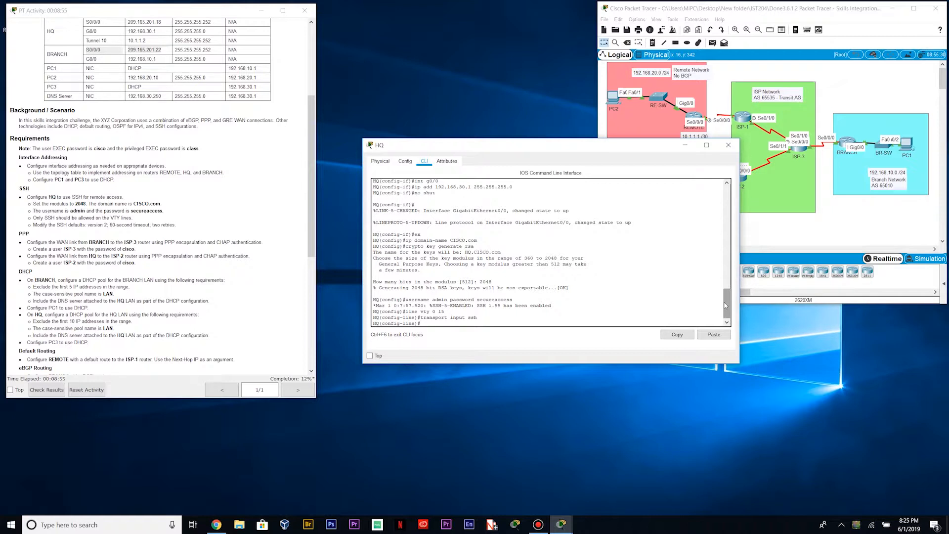
type("ip ssh version")
left_click_drag(87, 225, 183, 227)
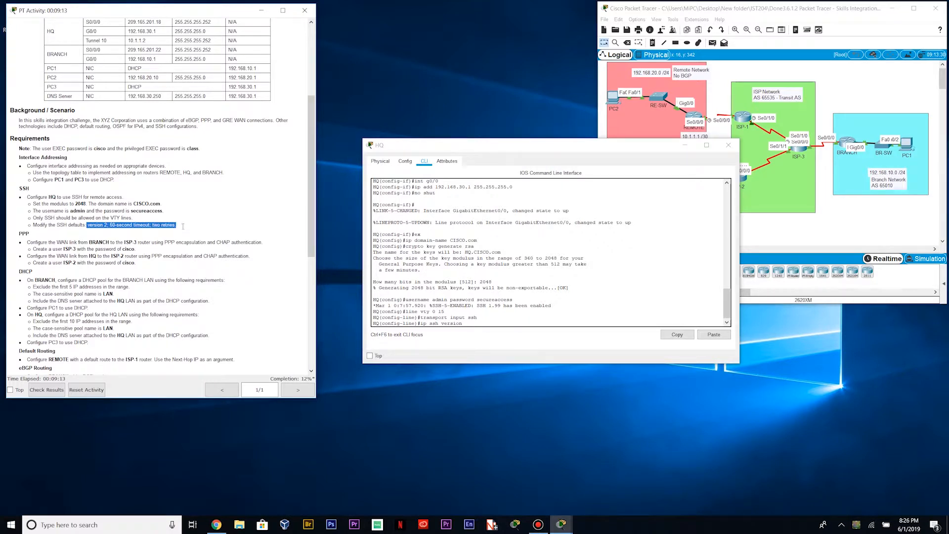
On HQ, enter ip ssh version 2, ip ssh time-out 60 and ip ssh authentication-retries 2
left_click(485, 325)
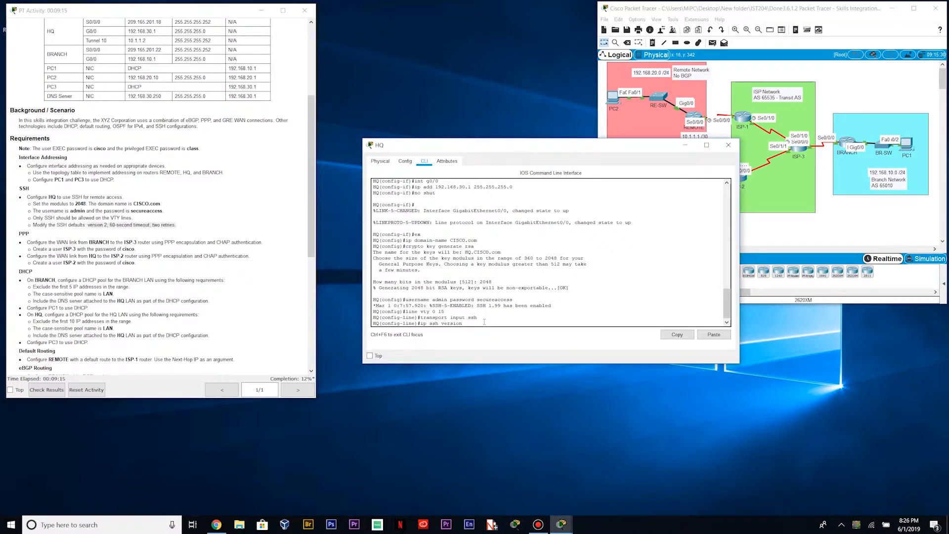
type("ip ssh version 2")
key("Return")
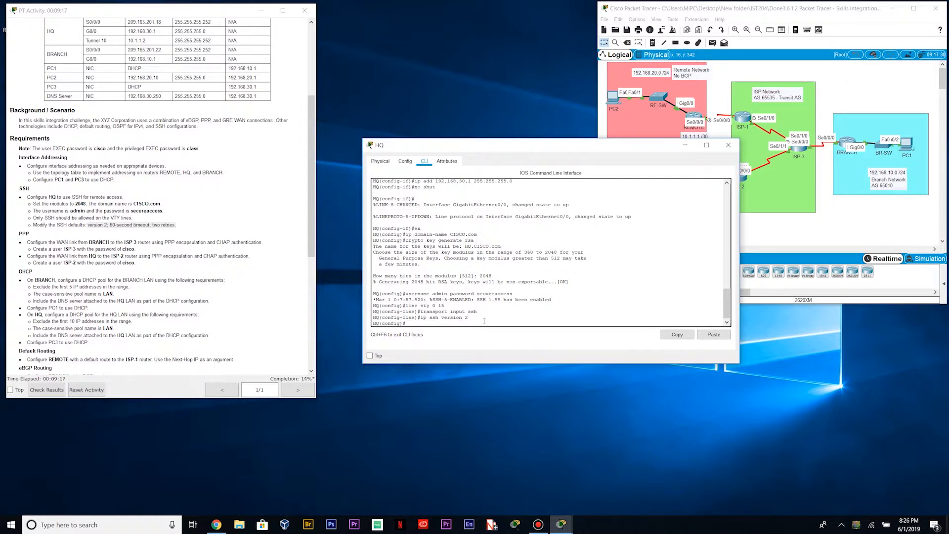
type("ip ssh")
key("BackSpace")
key("BackSpace")
type("time-out 60")
key("Return")
type("ip ss")
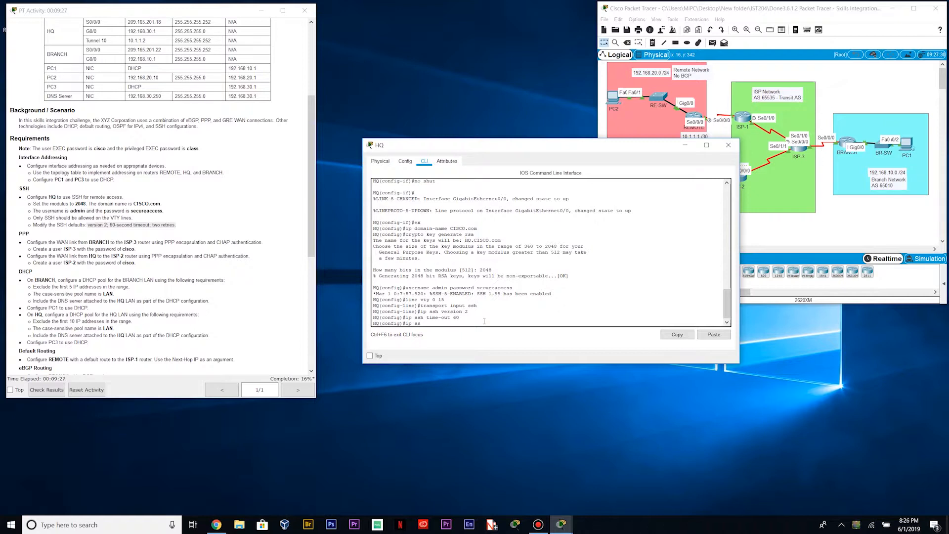
type("h authentication-retries")
type("2")
key("Return")
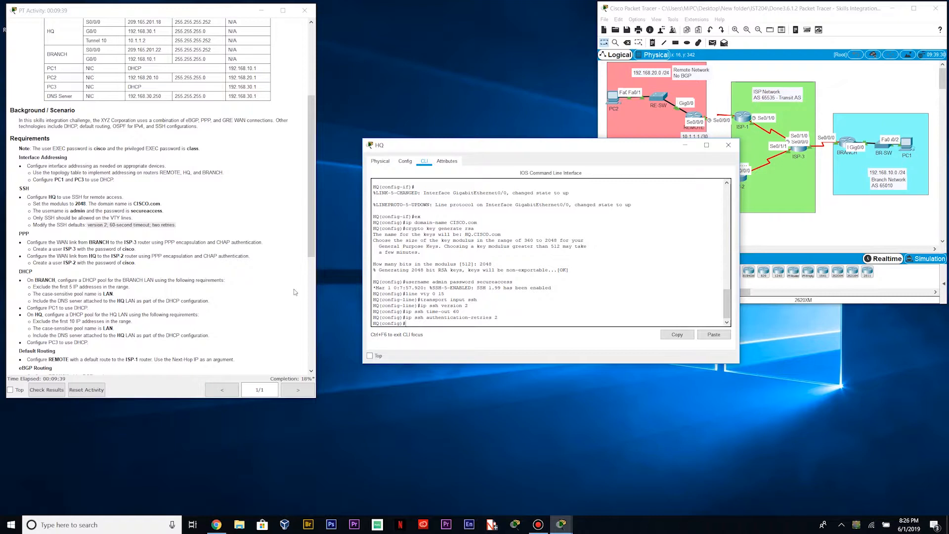
left_click(304, 379)
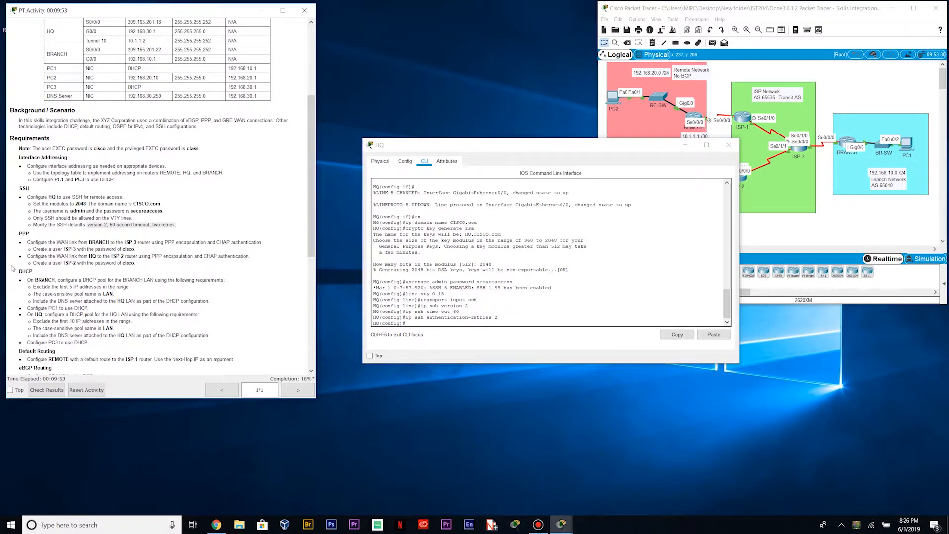
Close HQ, open BRANCH's widened CLI, exit to global mode and begin 'int s0/0/0'
left_click(728, 144)
left_click(846, 142)
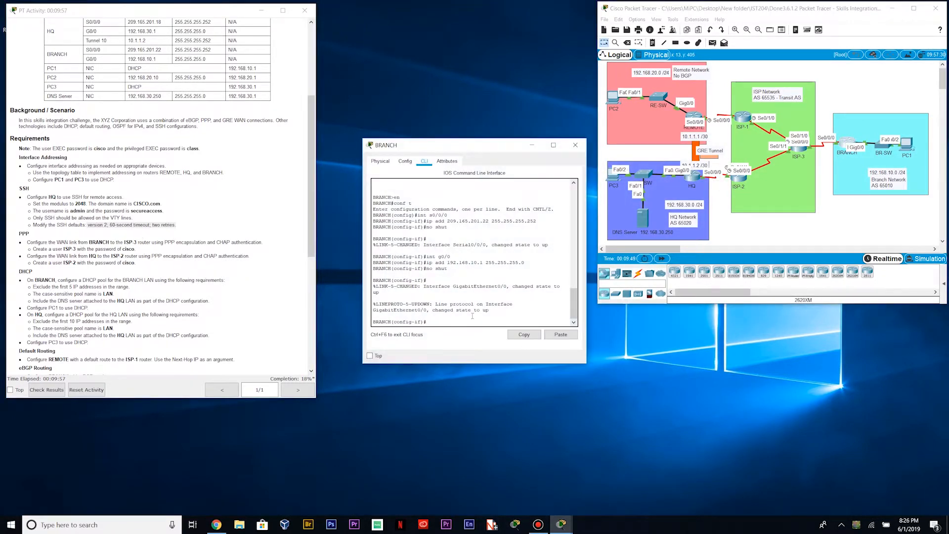
left_click_drag(586, 331, 764, 332)
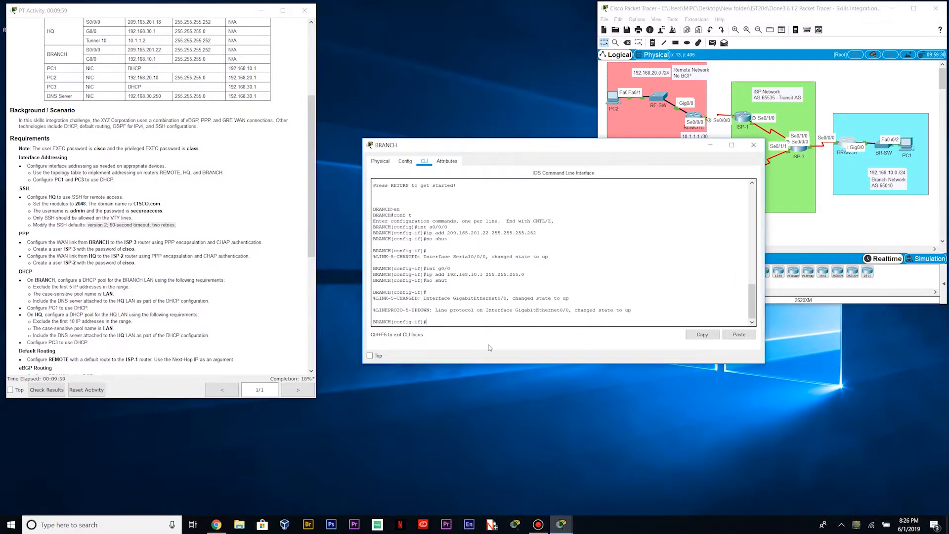
left_click(464, 323)
type("x")
key("Return")
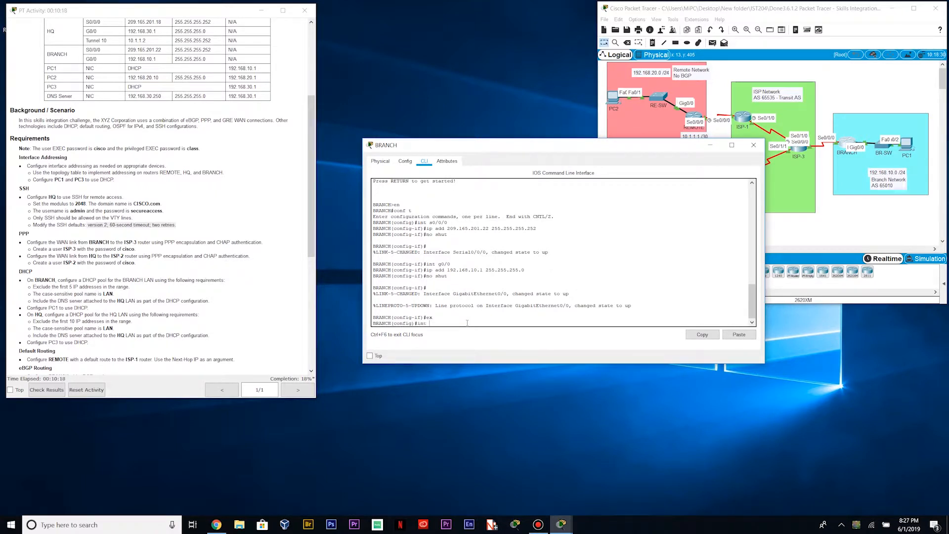
type("int s0/0/0")
Set BRANCH's serial 0/0/0 to PPP encapsulation with CHAP authentication
key("Return")
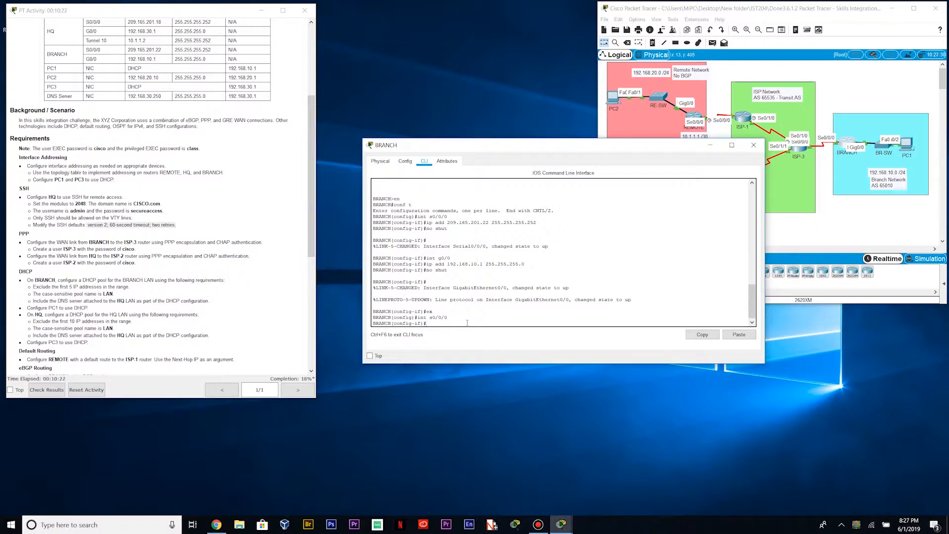
type("encapsulation ppp")
key("Return")
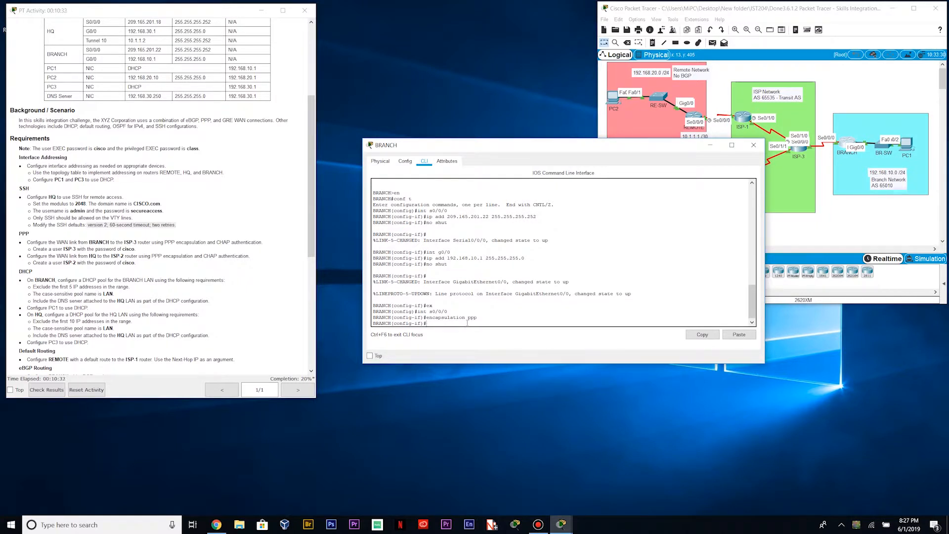
type("ppp authentication chap")
key("Return")
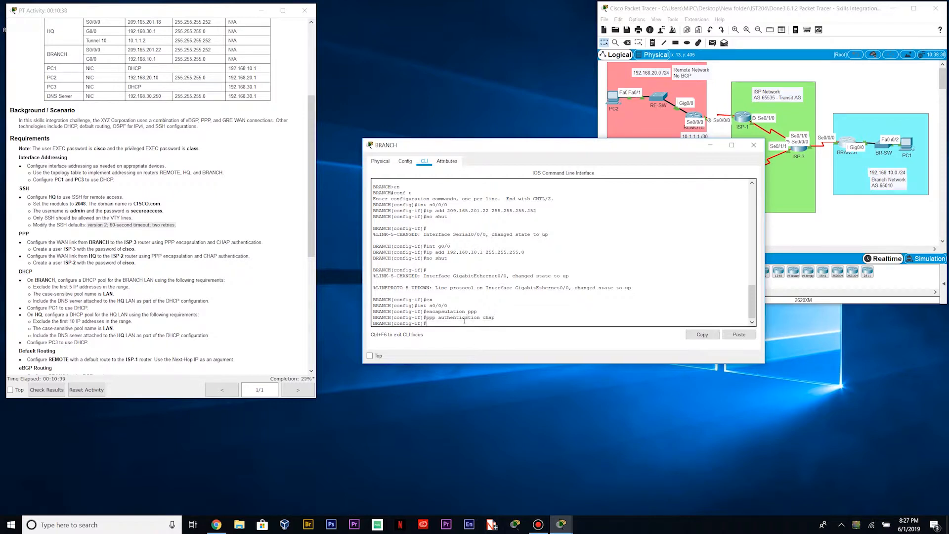
Back in global configuration, create local user ISP-3 with its password
type("exi")
key("Return")
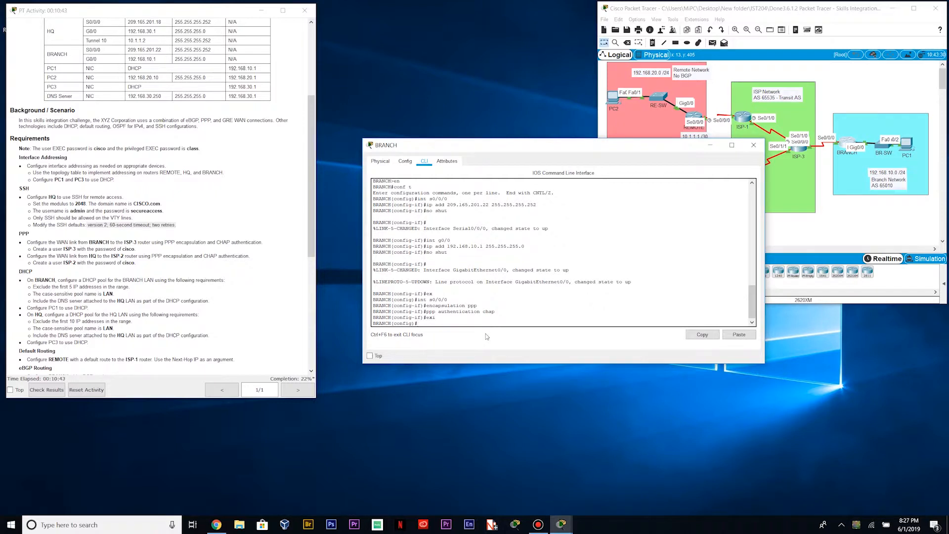
type("username")
type(" ISP")
type("-3 paswrod")
type("rd cisco")
key("Return")
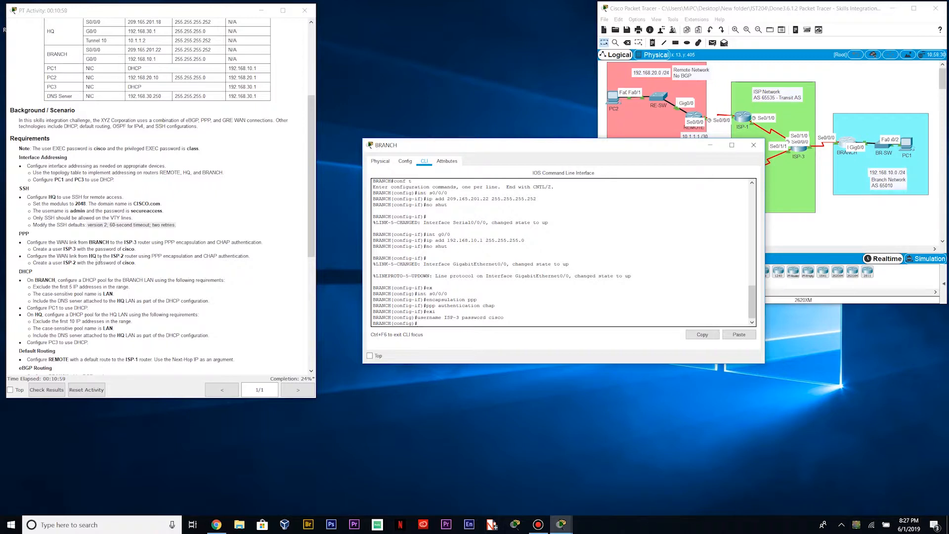
left_click(821, 181)
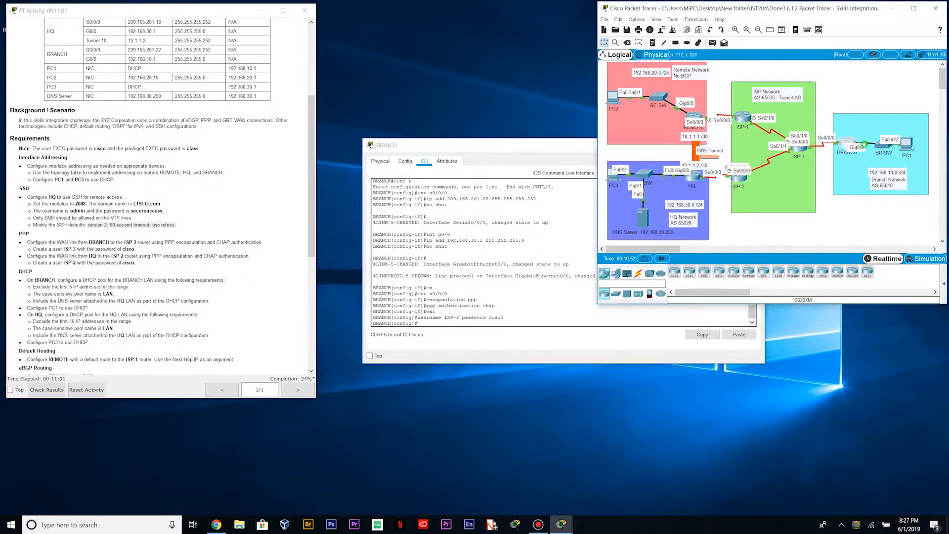
Close BRANCH and open HQ's widened command line
left_click(549, 145)
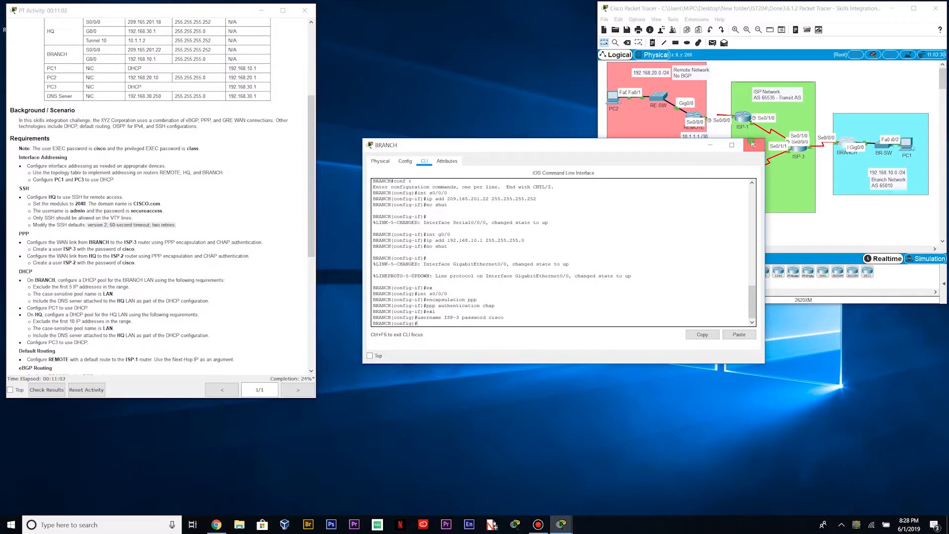
left_click(752, 144)
left_click(694, 175)
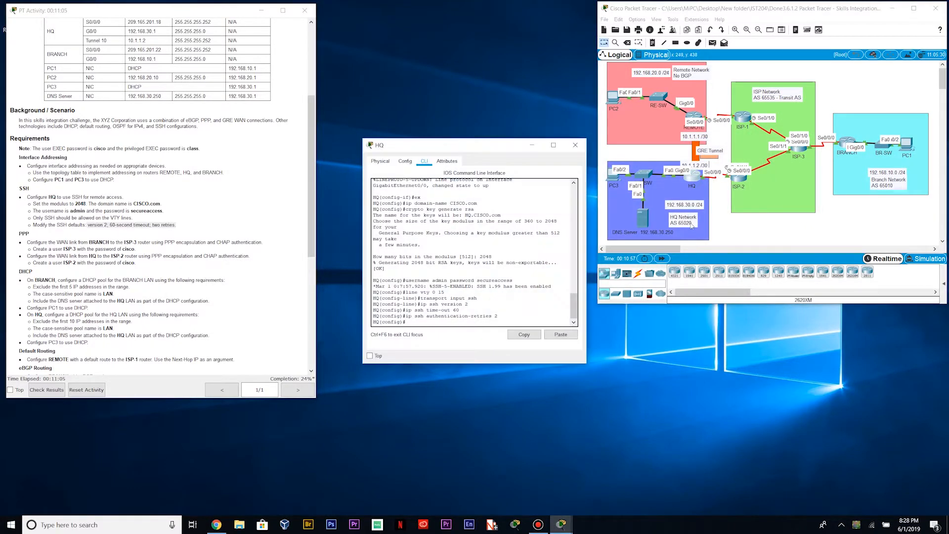
left_click_drag(585, 272, 674, 277)
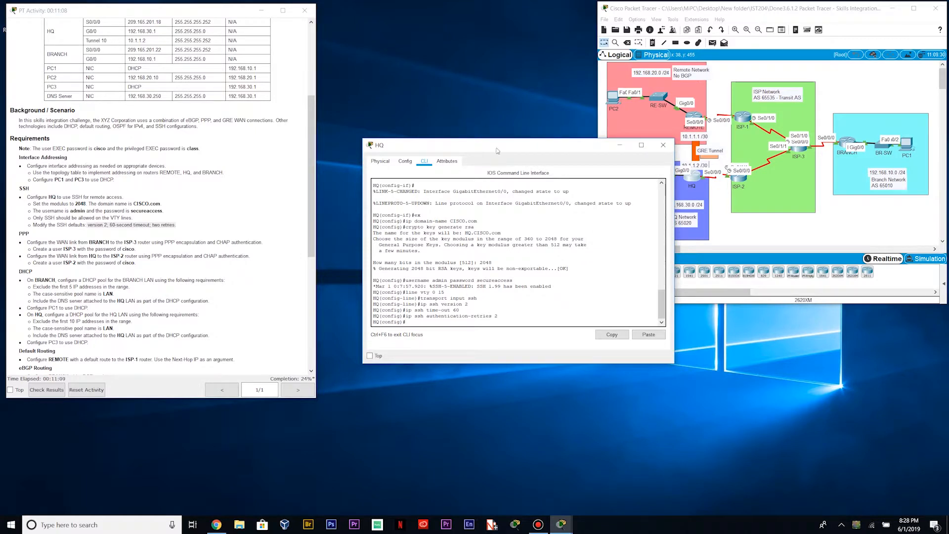
left_click(425, 323)
Set HQ's serial 0/0/0 to PPP encapsulation with CHAP authentication
type("int s0/0/0")
key("Return")
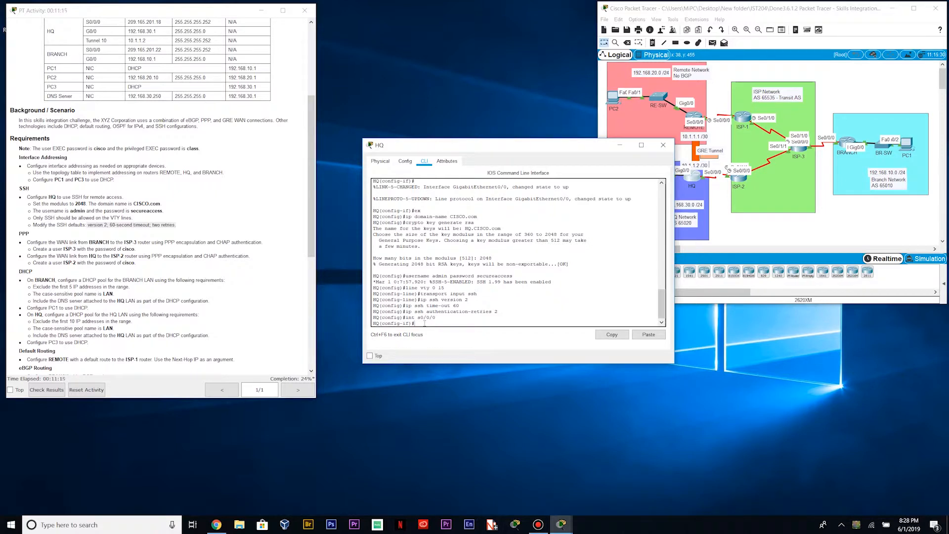
type("encapsulation ppp")
key("Return")
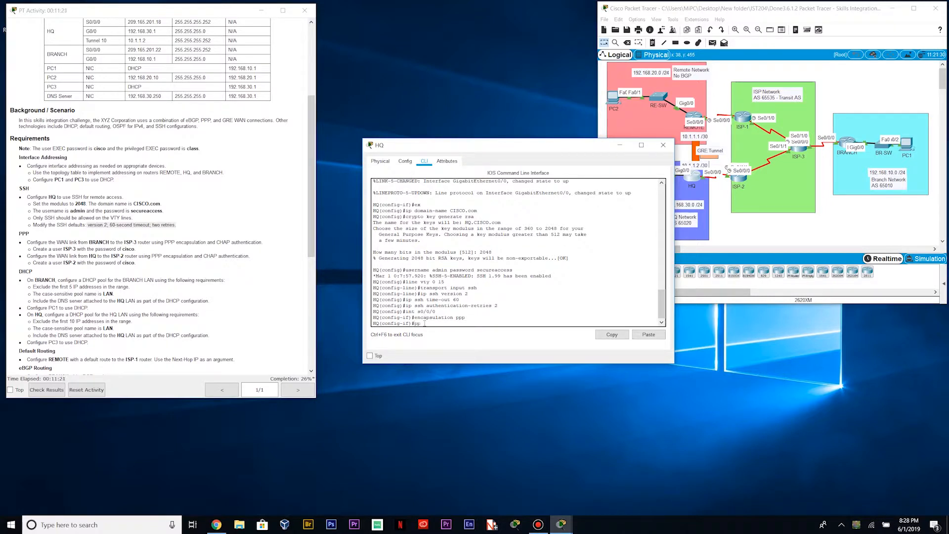
type("ppp authentki")
type("ation chap")
key("Return")
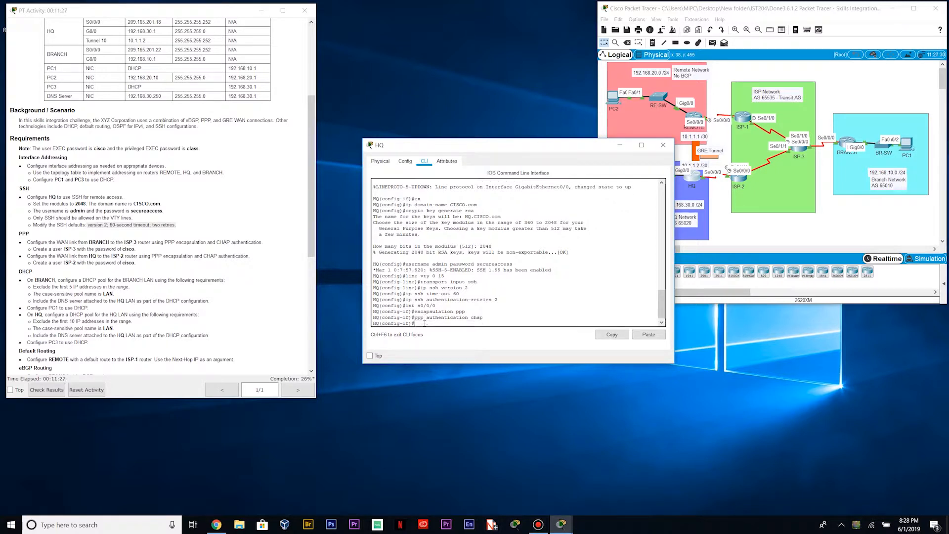
Add local user ISP-2 with its password on HQ, then switch back to BRANCH
type("ex")
key("Return")
type("username ISP-")
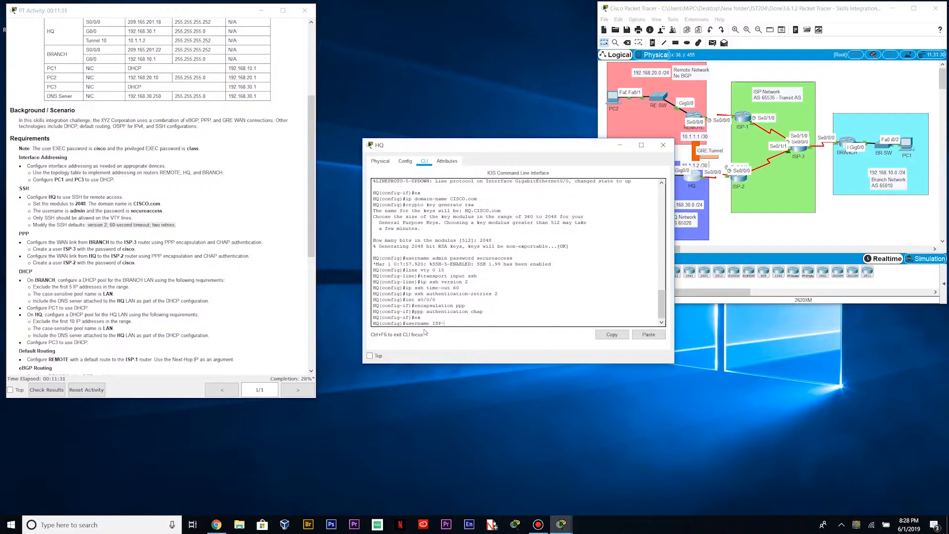
type("2 password cisco")
key("Return")
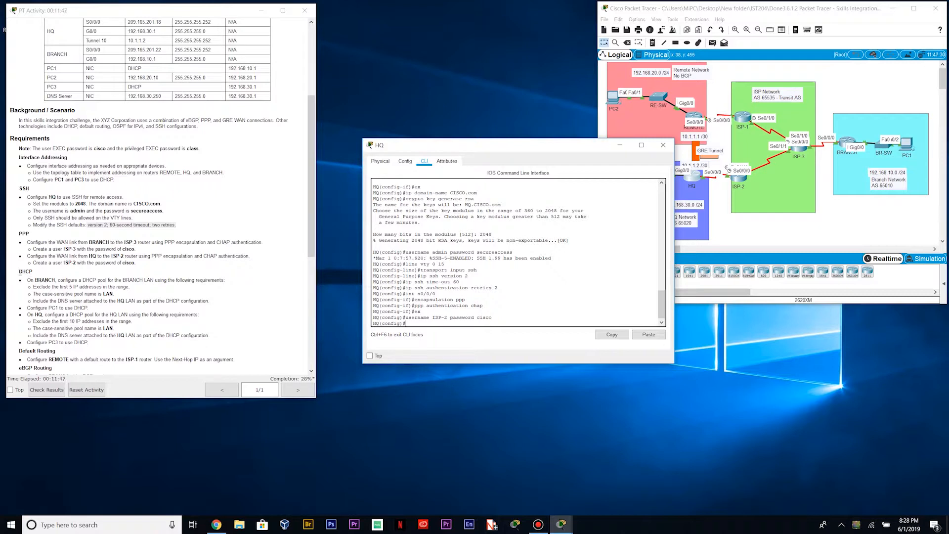
left_click(663, 149)
left_click(846, 143)
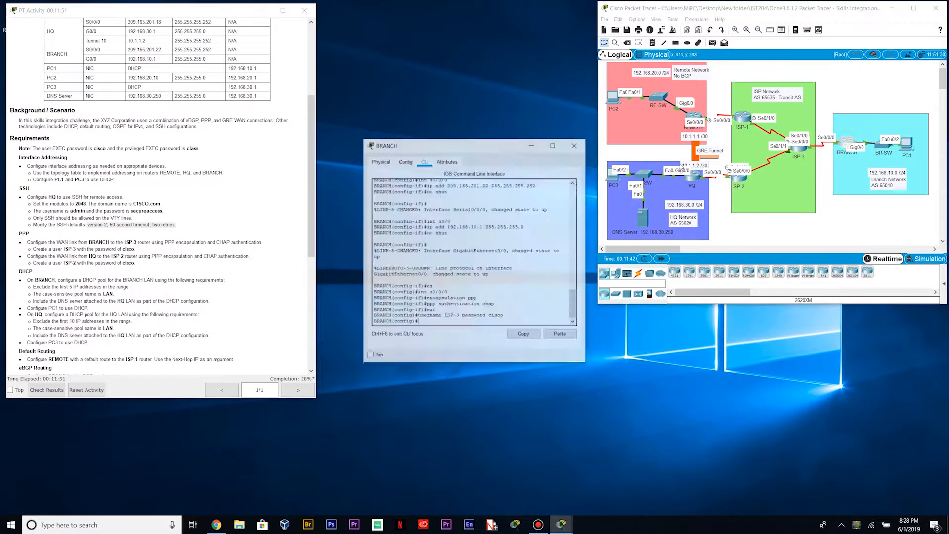
Widen BRANCH's CLI, highlight the BRANCH DHCP requirements, and get a fresh prompt
left_click_drag(587, 227, 704, 224)
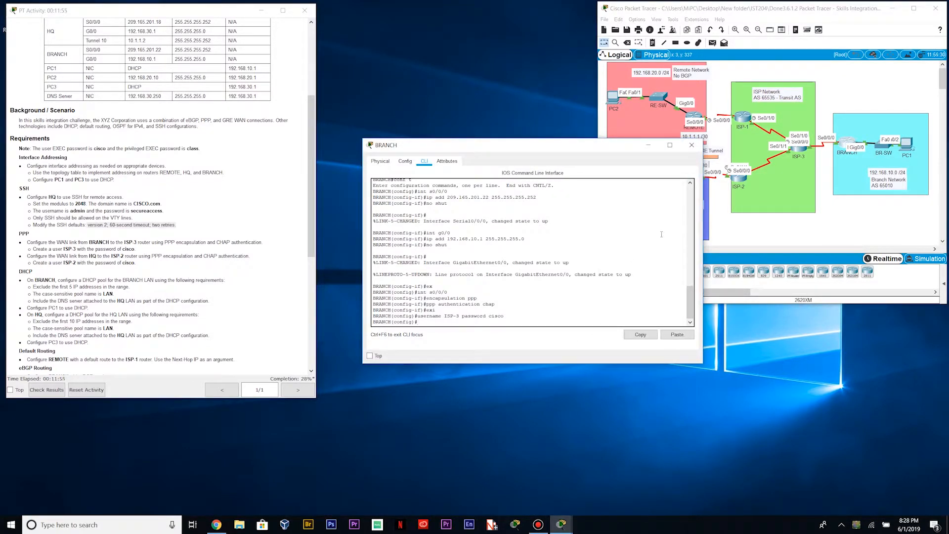
scroll(78, 297, "down", 2)
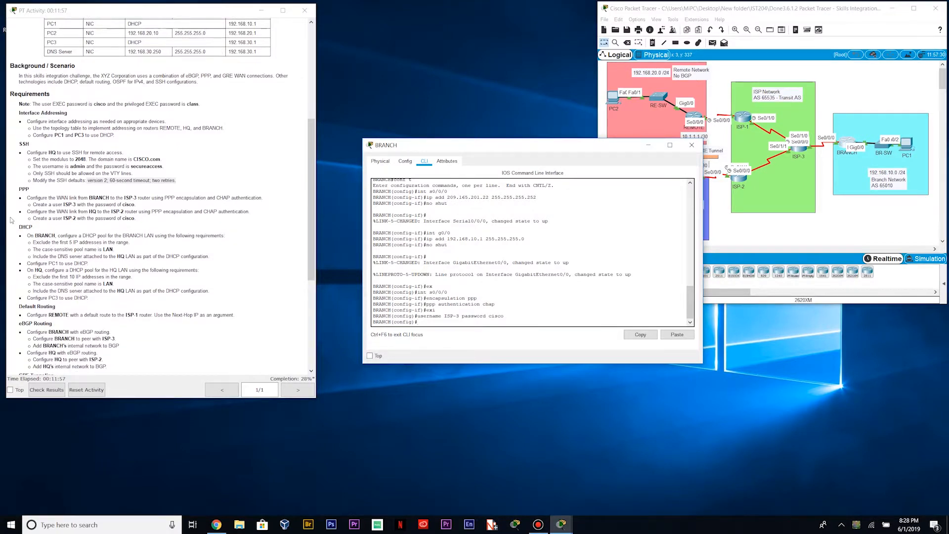
left_click_drag(28, 236, 226, 236)
left_click(112, 249)
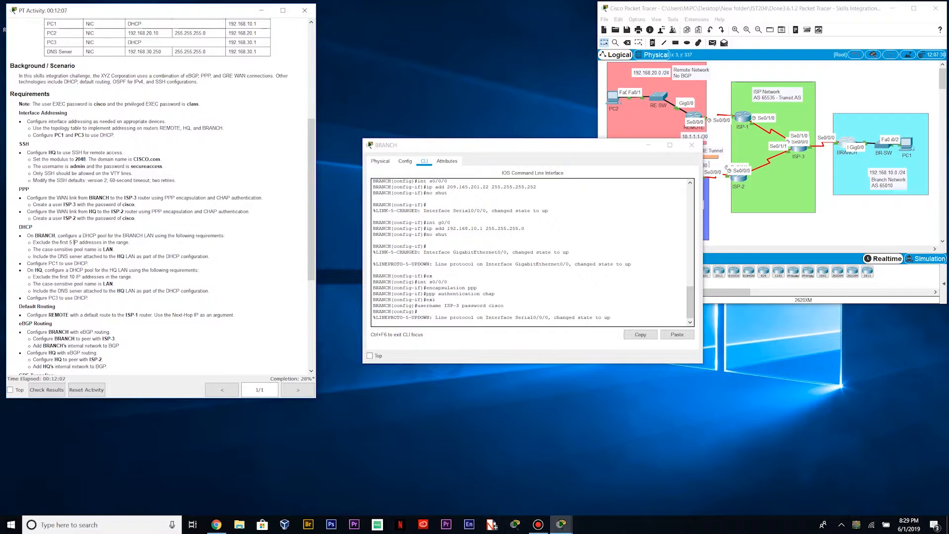
left_click(445, 325)
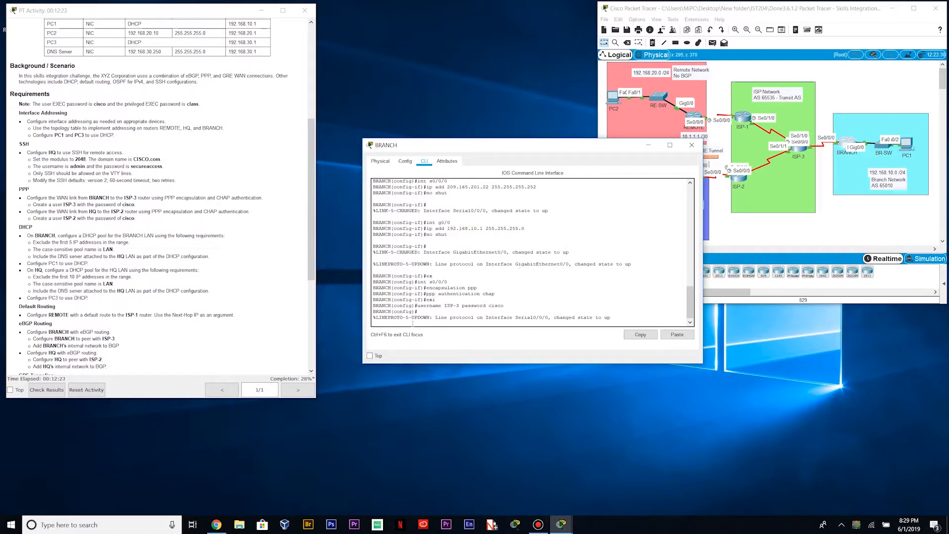
key("Return")
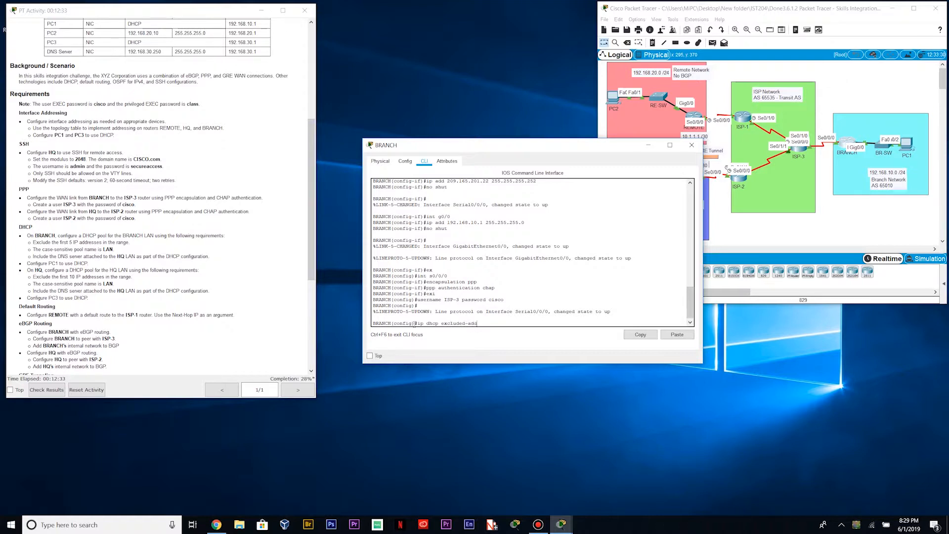
Exclude 192.168.10.1–192.168.10.5 from DHCP on BRANCH and create the pool 'LAN'
type("ress 192.168.10.1 192.168.10.5")
key("Return")
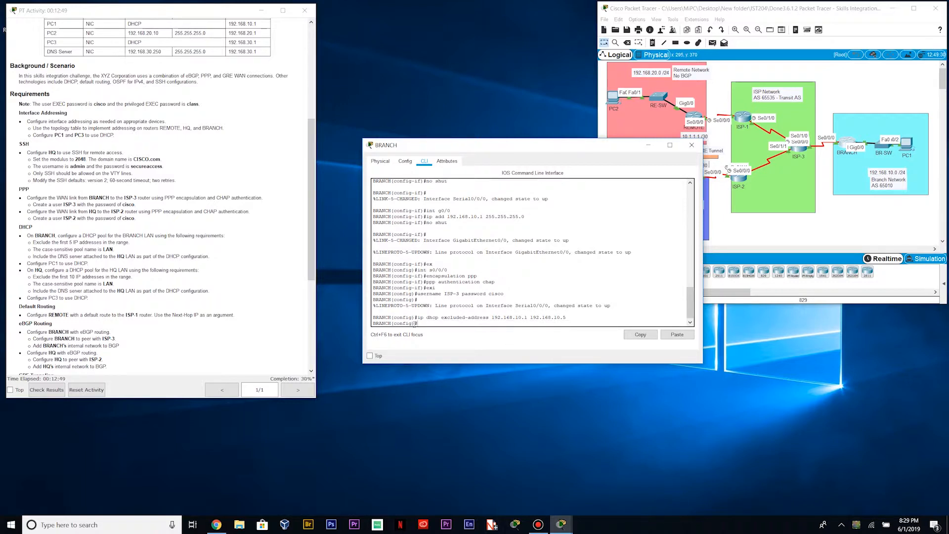
left_click(32, 250)
left_click_drag(33, 250, 113, 250)
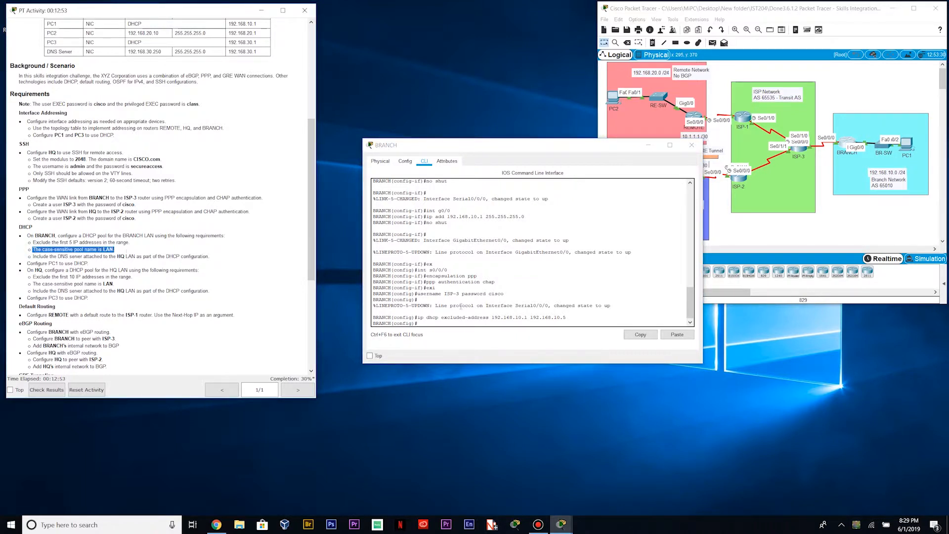
left_click(428, 330)
type("ip dhcp pool")
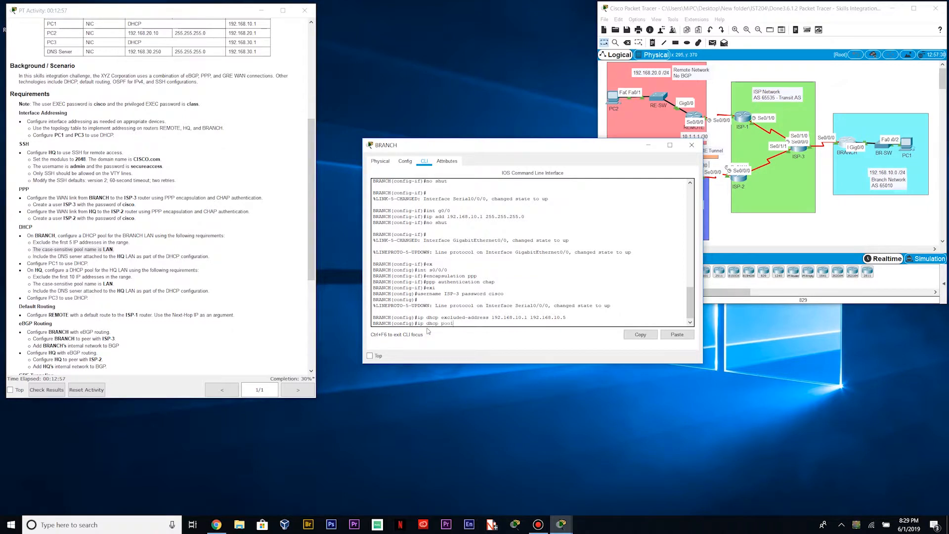
type(" LAN")
key("Return")
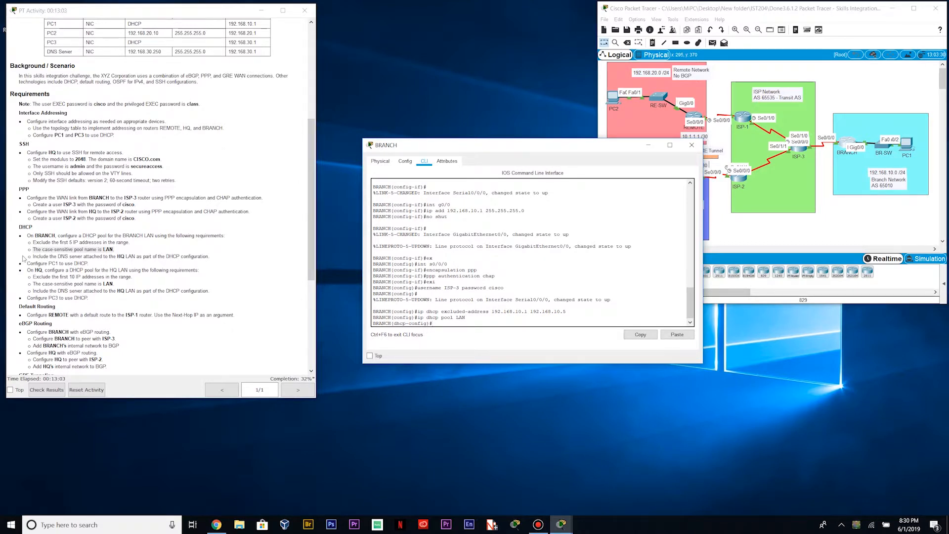
Enter network 192.168.10.0 255.255.255.0, default-router 192.168.10.1 and dns 192.168.30.250 in BRANCH's pool
left_click_drag(33, 257, 214, 256)
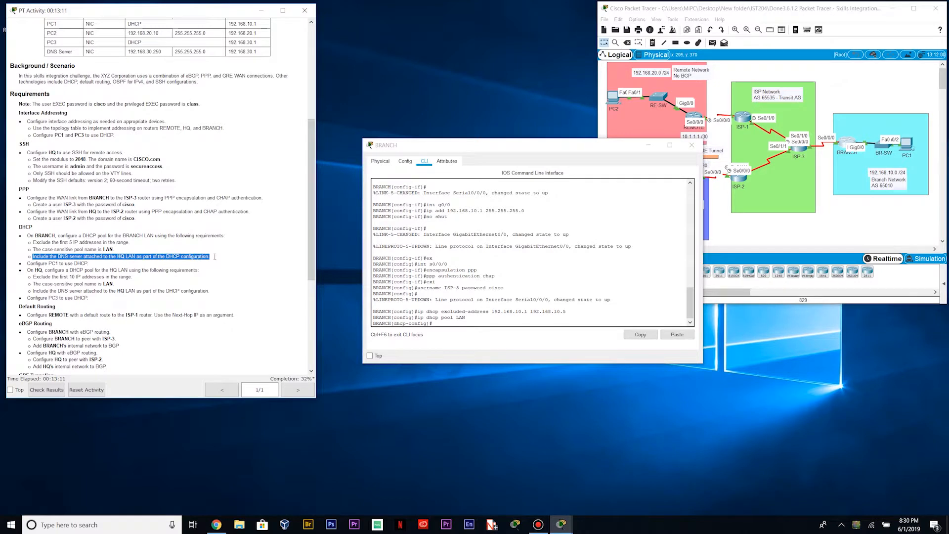
left_click(241, 243)
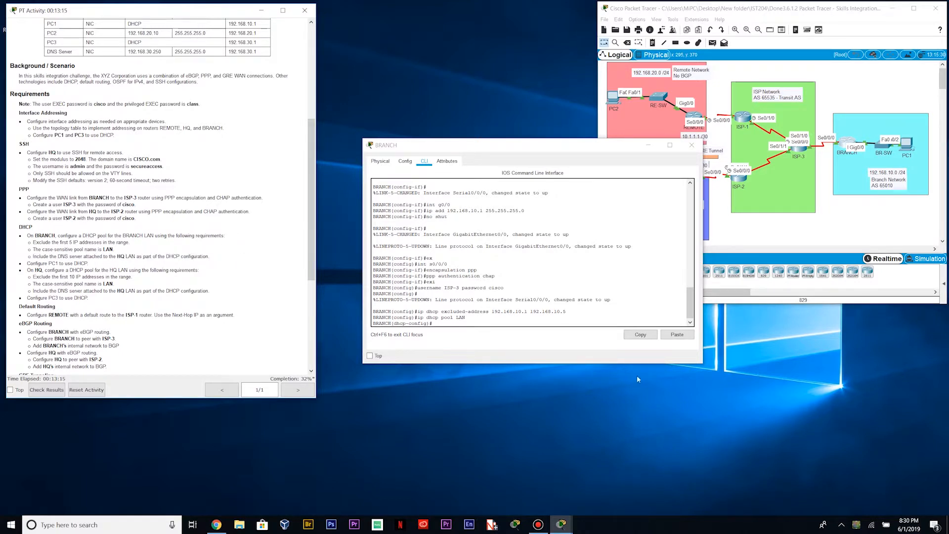
left_click(450, 322)
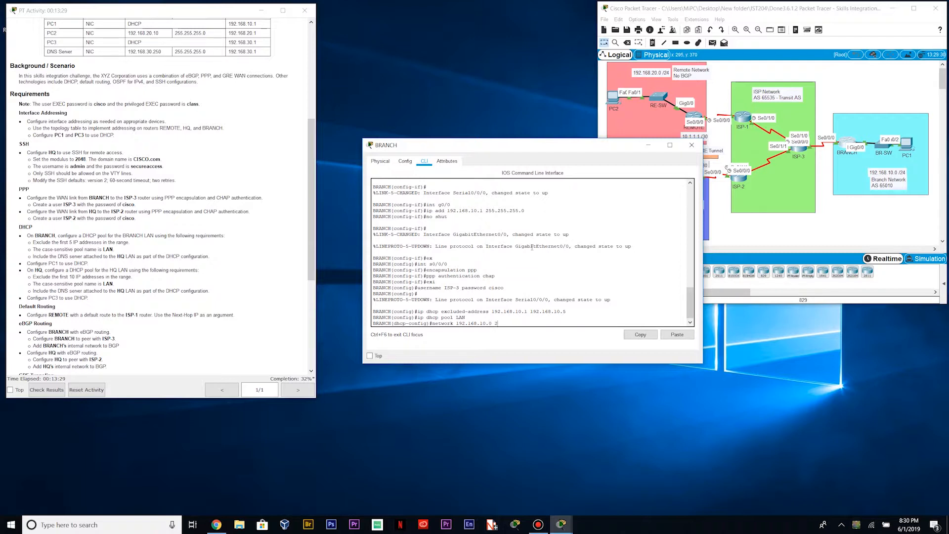
type("255")
type(".255.255.0")
key("Return")
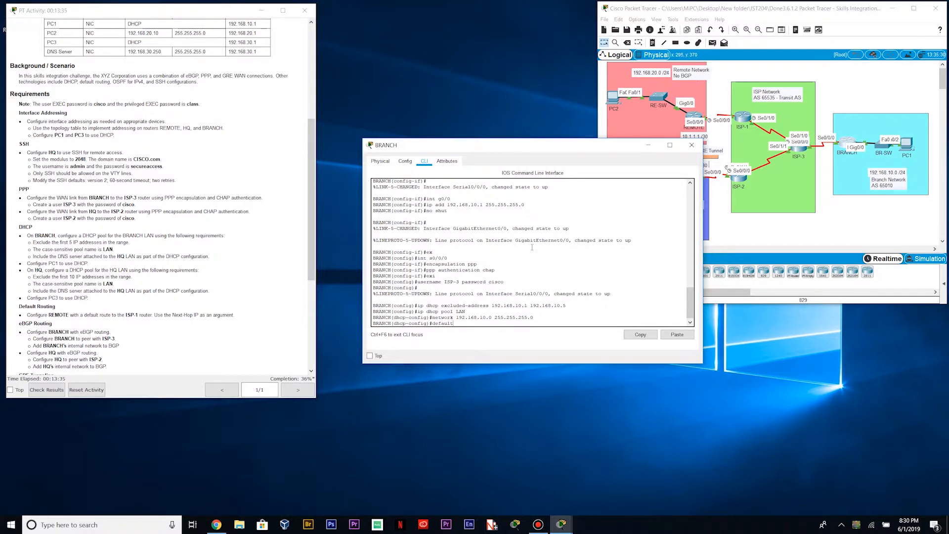
type("default-router 192.168.10.1")
key("Return")
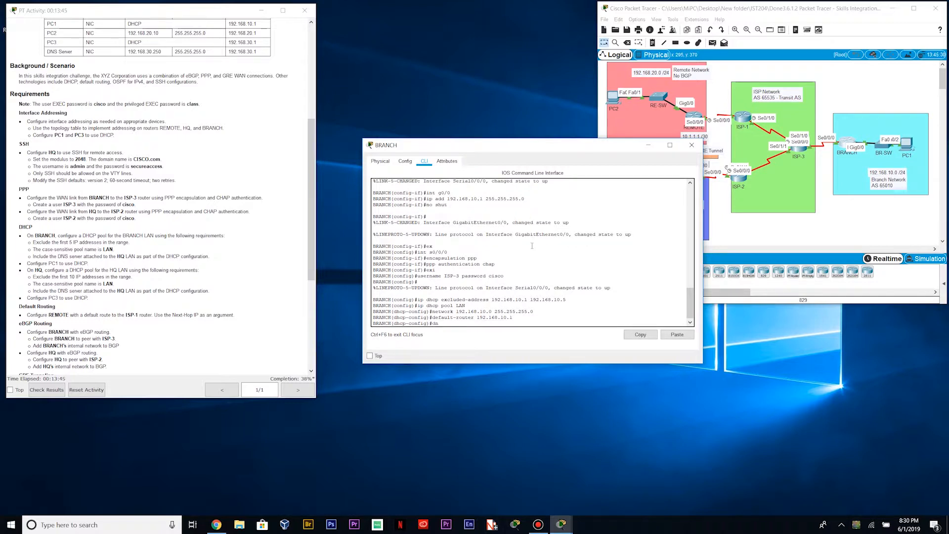
type("dns 192.168.30.250")
key("Return")
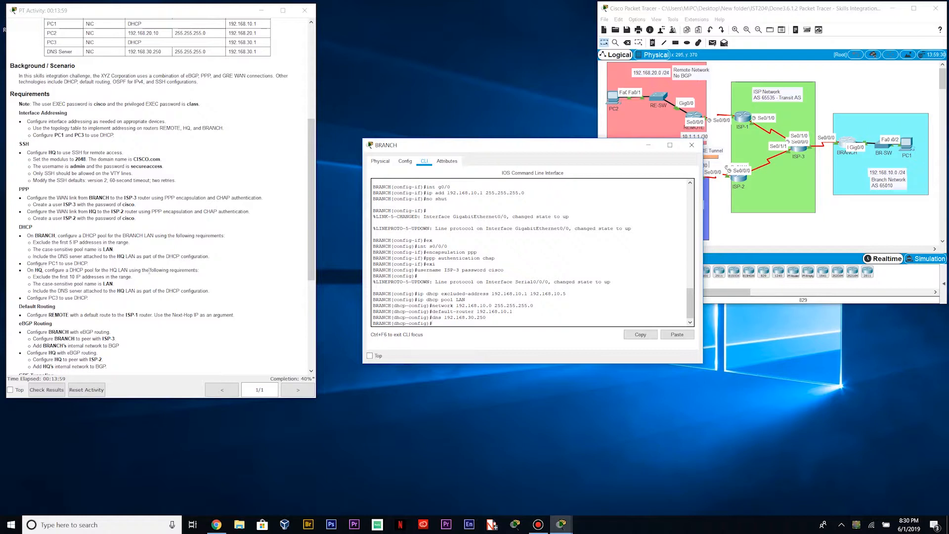
Close BRANCH and open HQ's resized CLI window at a fresh prompt
left_click(692, 145)
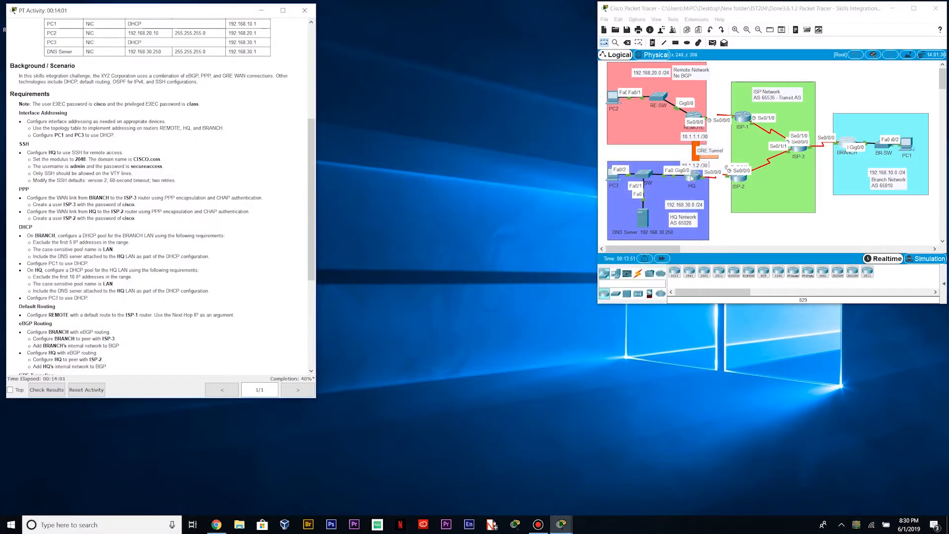
left_click(691, 185)
left_click_drag(587, 243, 709, 252)
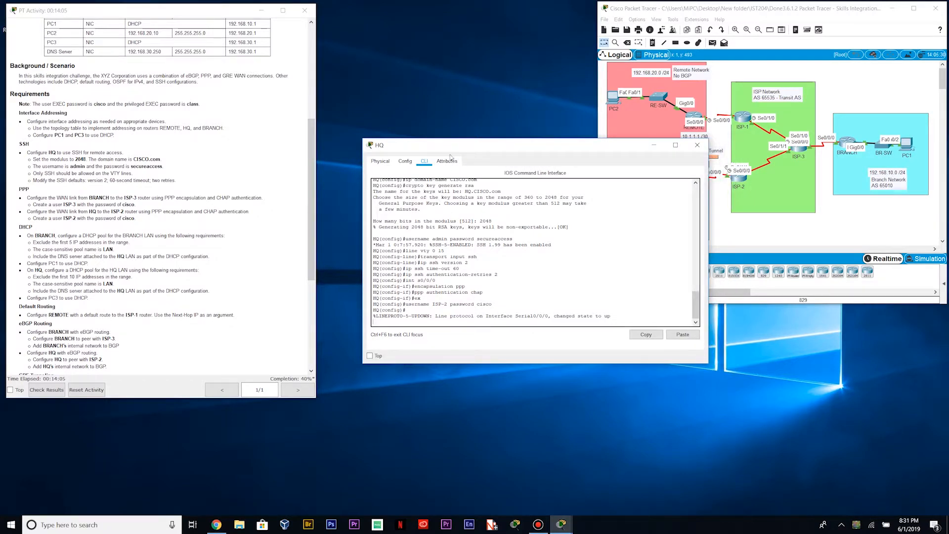
left_click_drag(480, 148, 450, 175)
left_click_drag(679, 241, 651, 241)
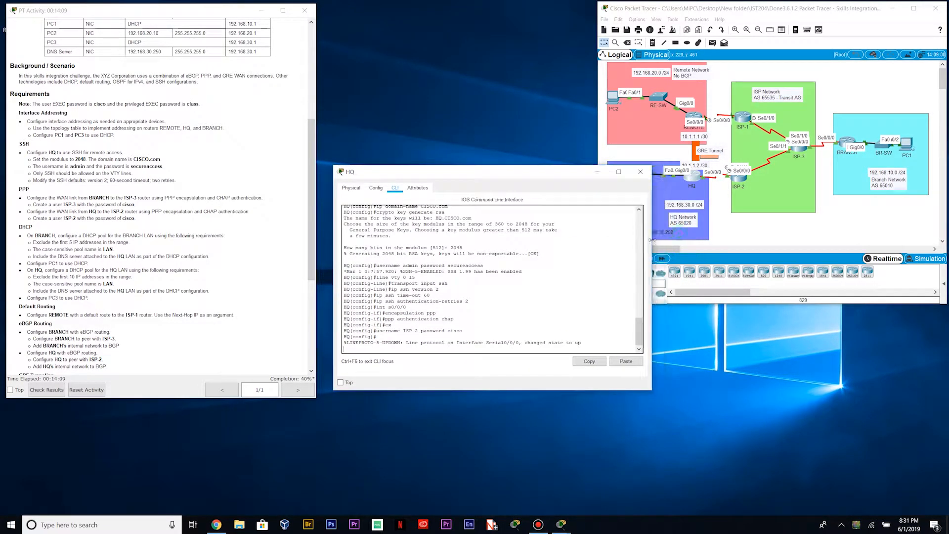
left_click(640, 171)
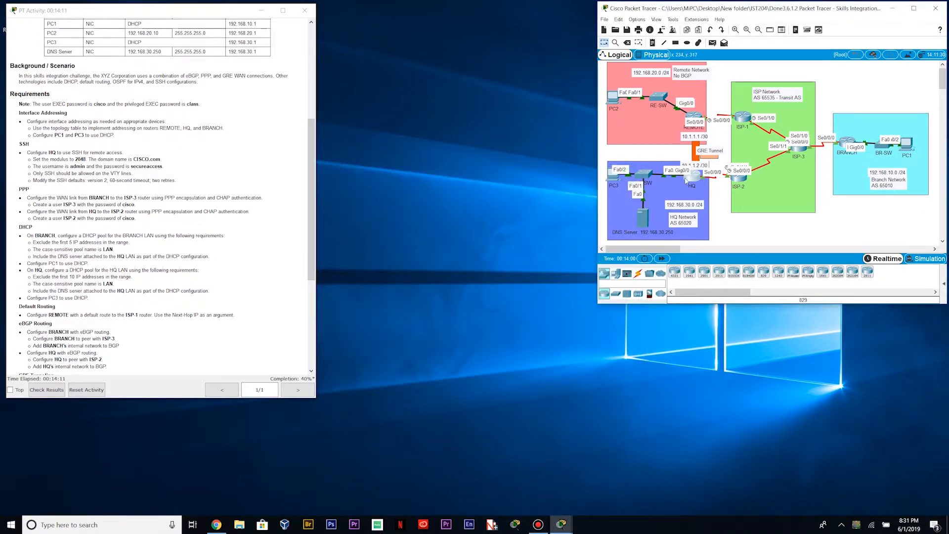
left_click(687, 178)
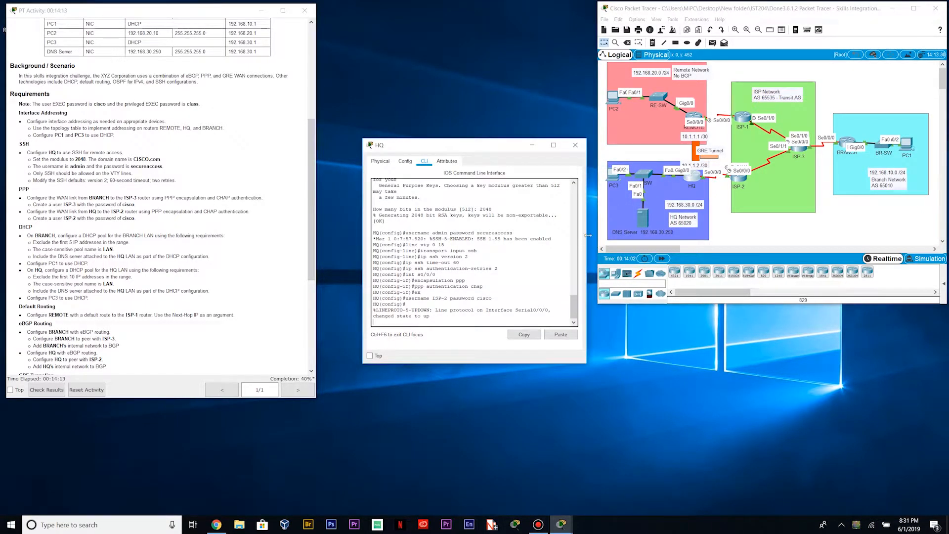
left_click_drag(588, 236, 603, 235)
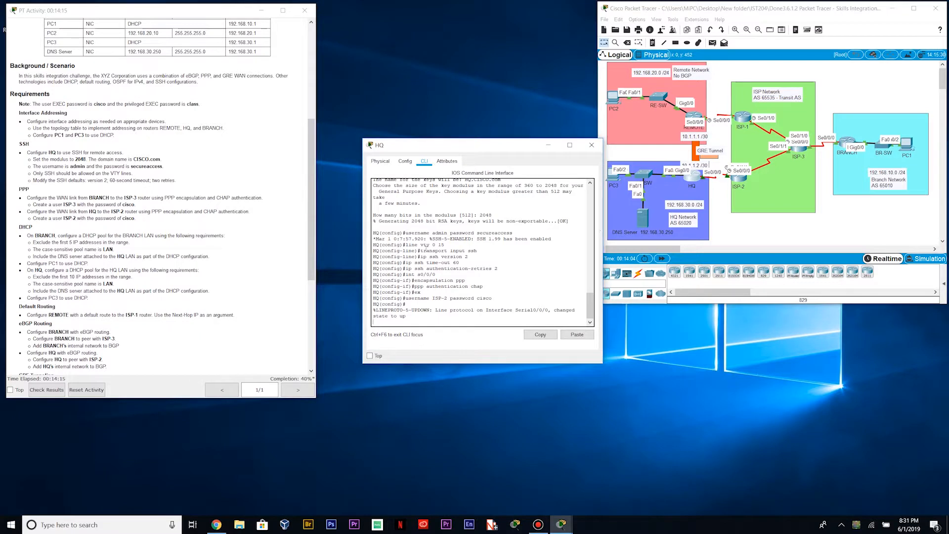
left_click_drag(361, 255, 338, 271)
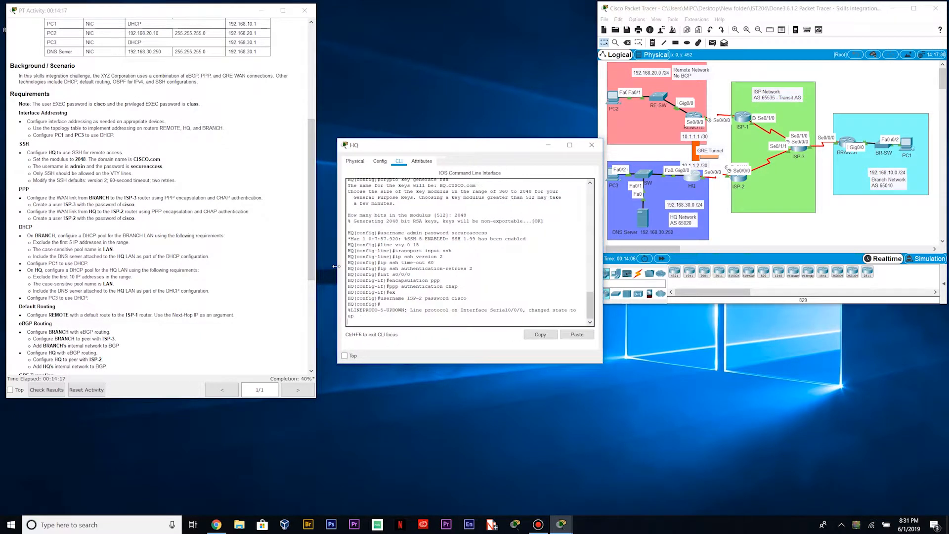
key("Return")
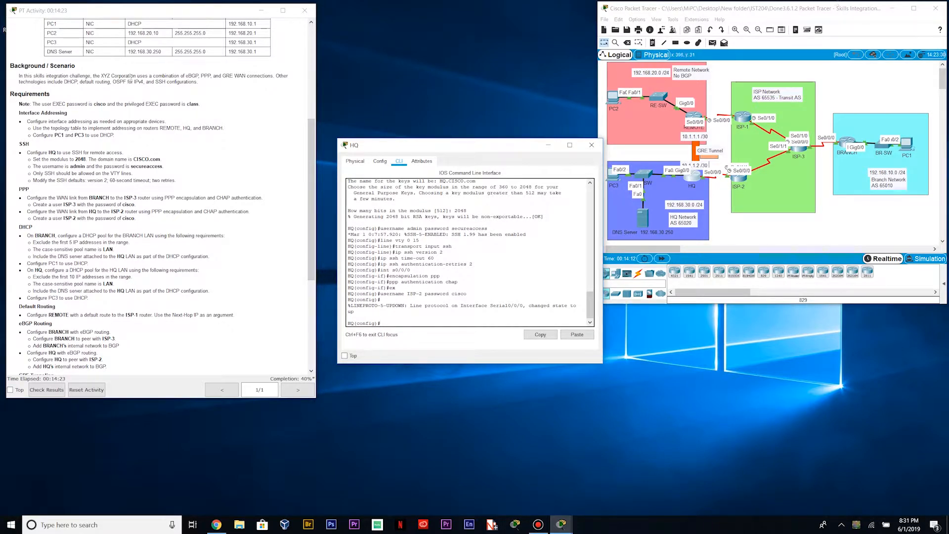
Highlight HQ's requirement to exclude the first 10 addresses, then return to the CLI
scroll(22, 281, "down", 2)
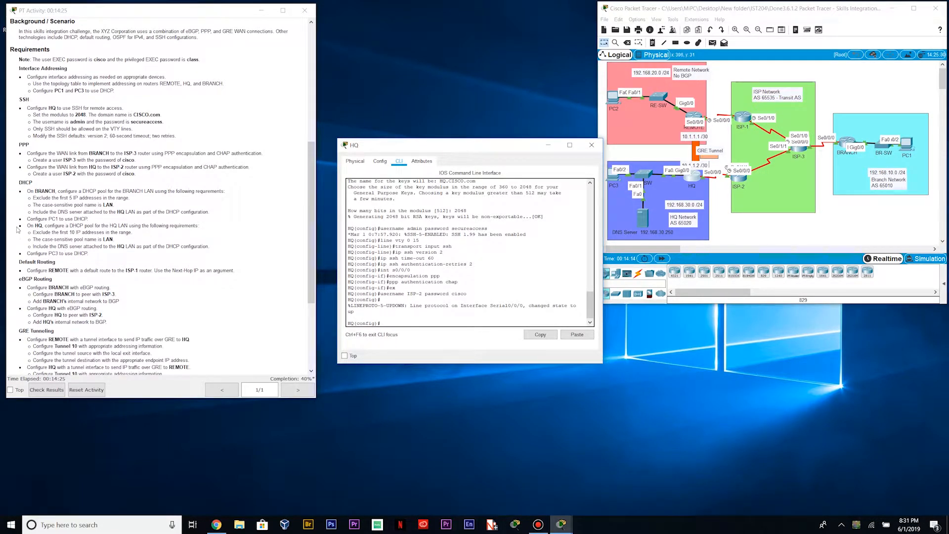
left_click_drag(31, 233, 135, 232)
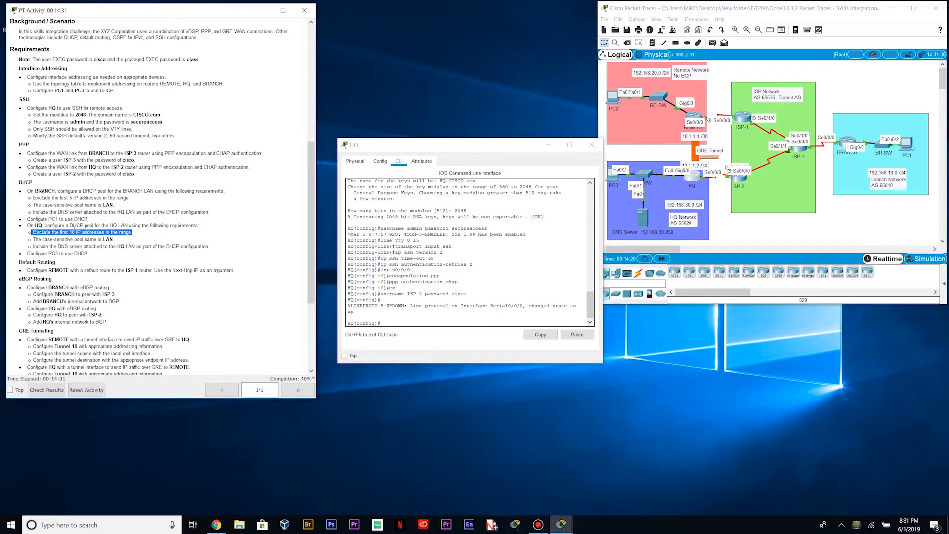
left_click(490, 294)
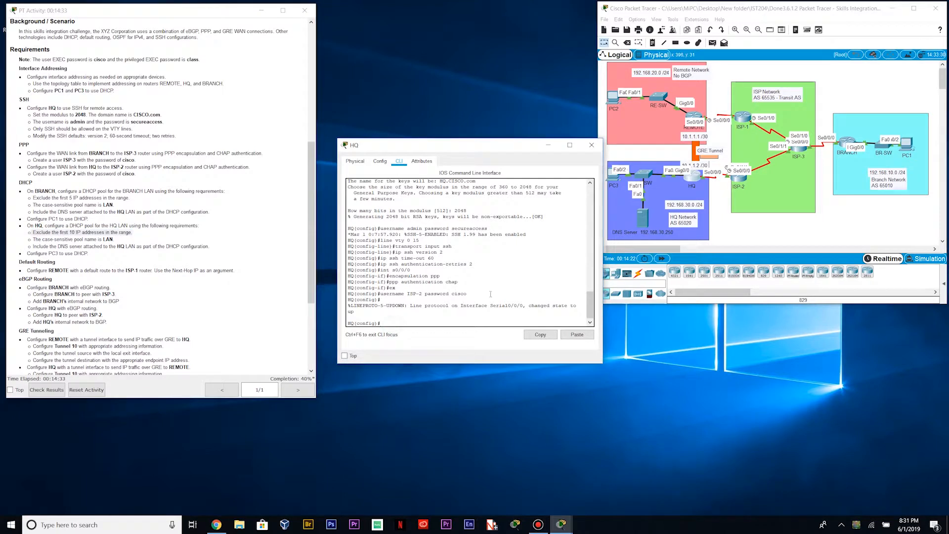
Exclude 192.168.30.1–192.168.30.10 from DHCP on HQ and create the pool 'LAN'
type("ip")
type(" dhcp excluded")
type("0a")
type("ddress")
type(" 192.168")
type(".30")
type(".1 192")
type(".168.30")
type(".10")
key("Return")
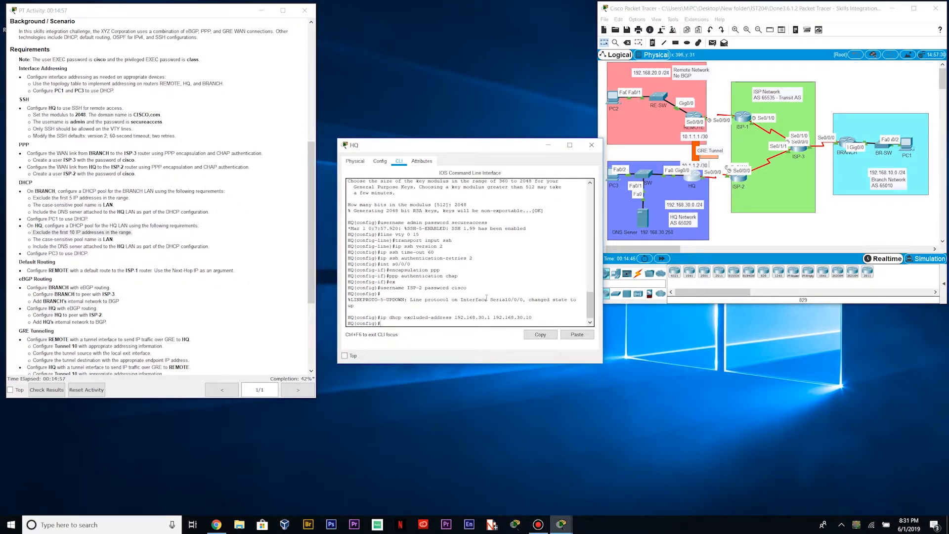
left_click_drag(120, 240, 28, 241)
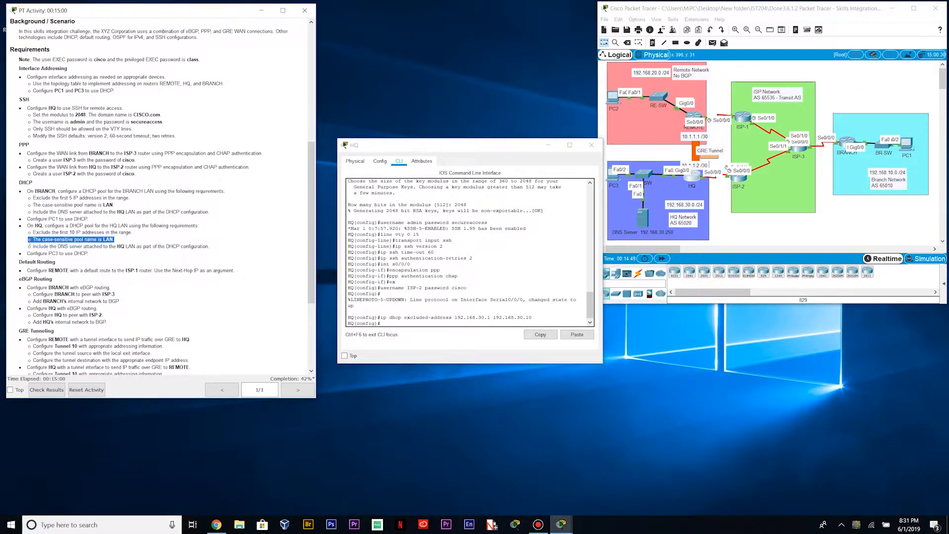
left_click(408, 324)
type("ip dhcp pool LAN")
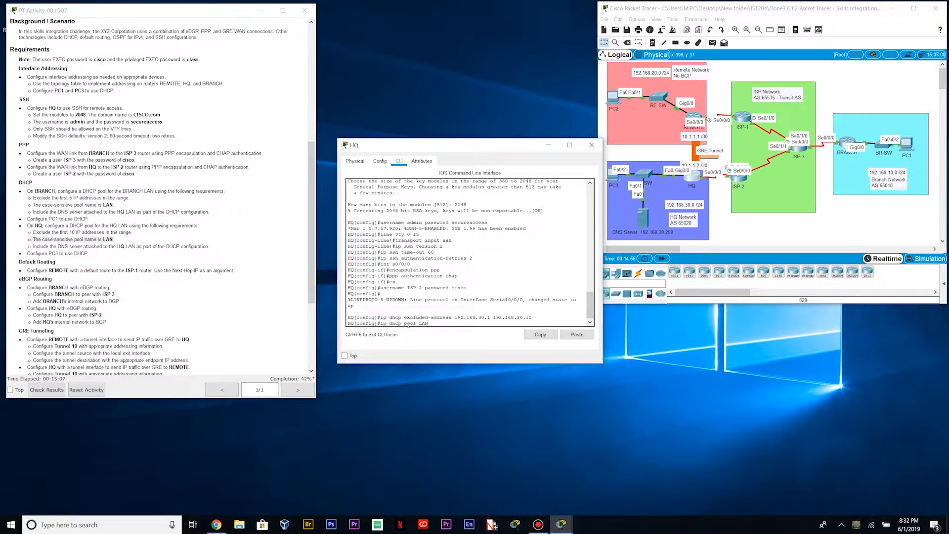
key("Return")
Give the pool network 192.168.30.0/24, default router 192.168.30.1 and DNS 192.168.30.250
type("network 192.168.30.0")
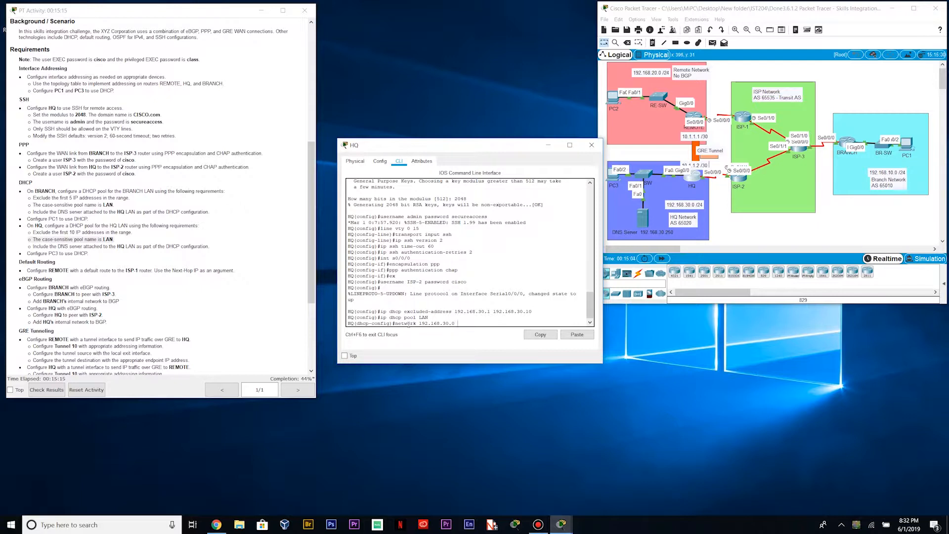
type(" 255.255.255.0")
key("Return")
type("default-router 192.168.30.")
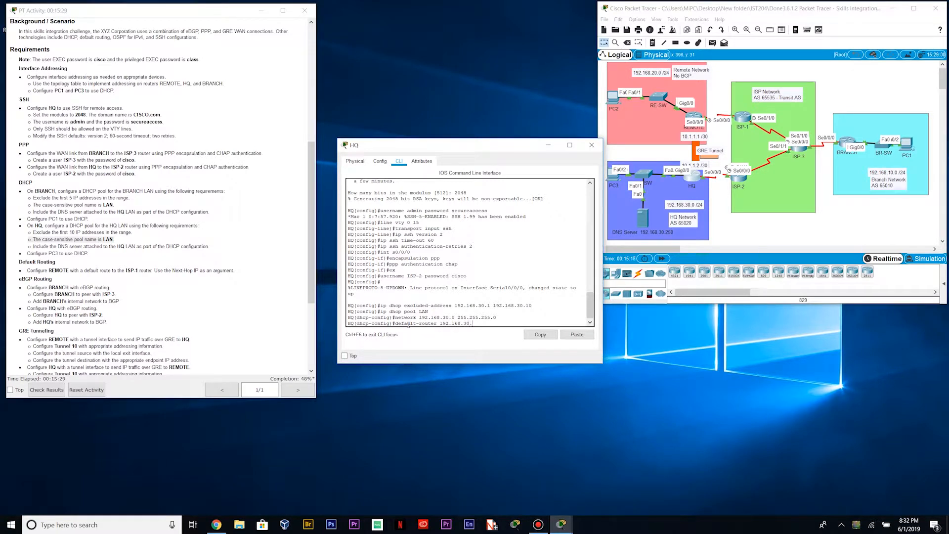
type("1")
key("Return")
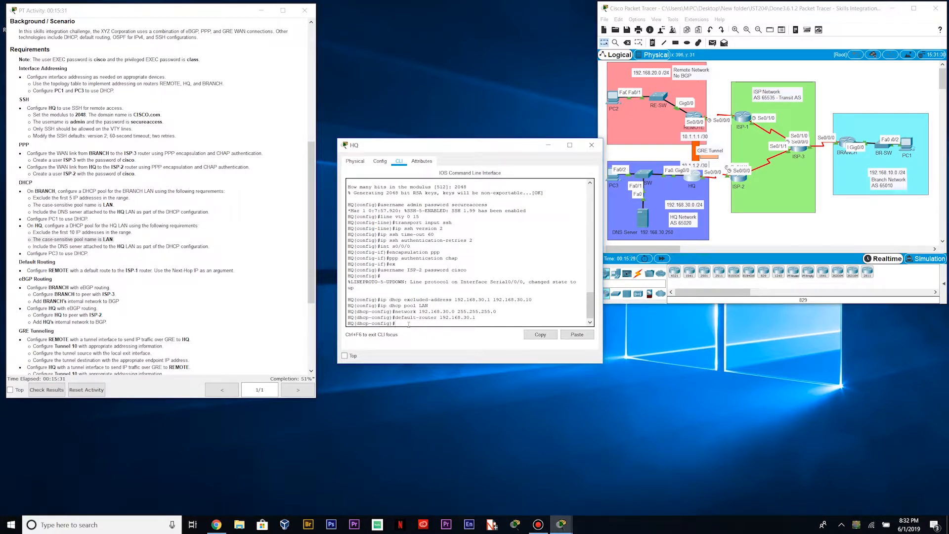
type("192.168.30.250")
key("Return")
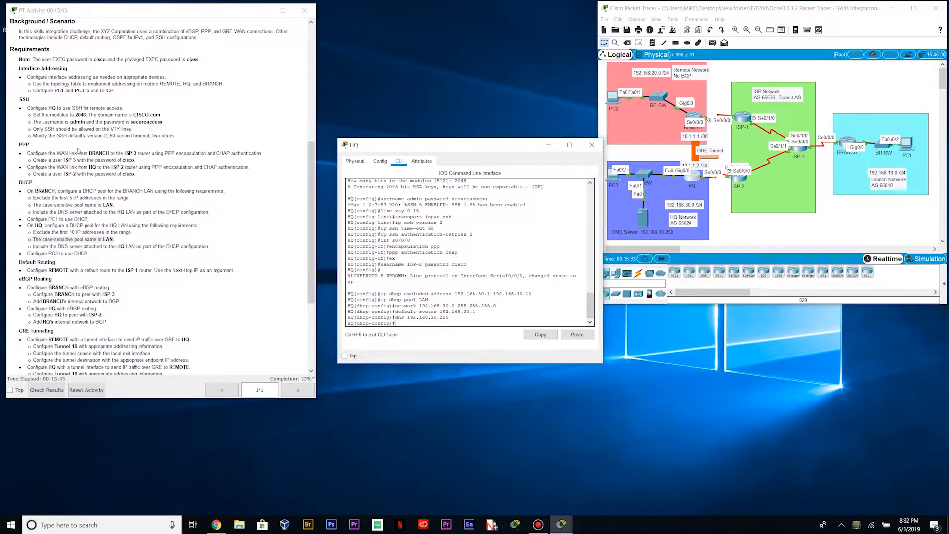
Close HQ and switch PC3's IP configuration to DHCP, leasing 192.168.30.11
left_click(593, 147)
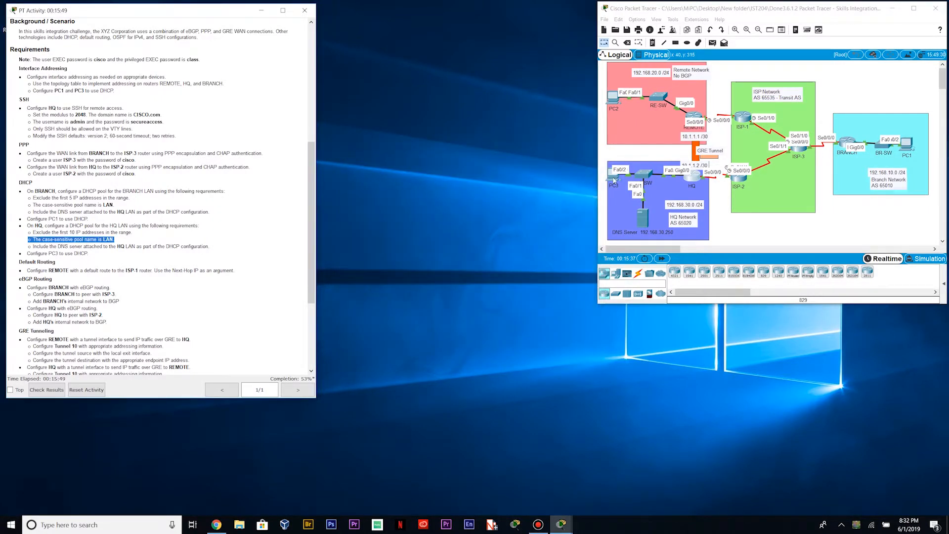
left_click(613, 177)
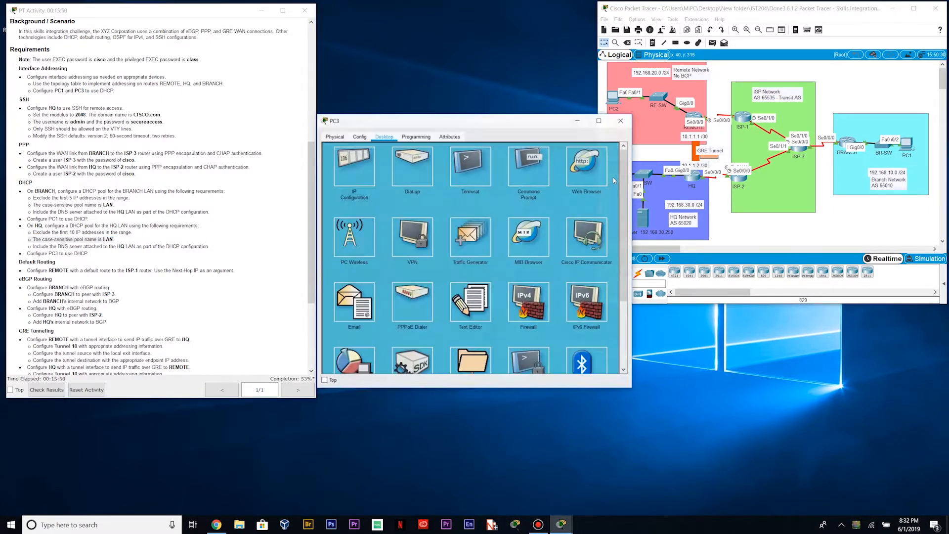
left_click(365, 160)
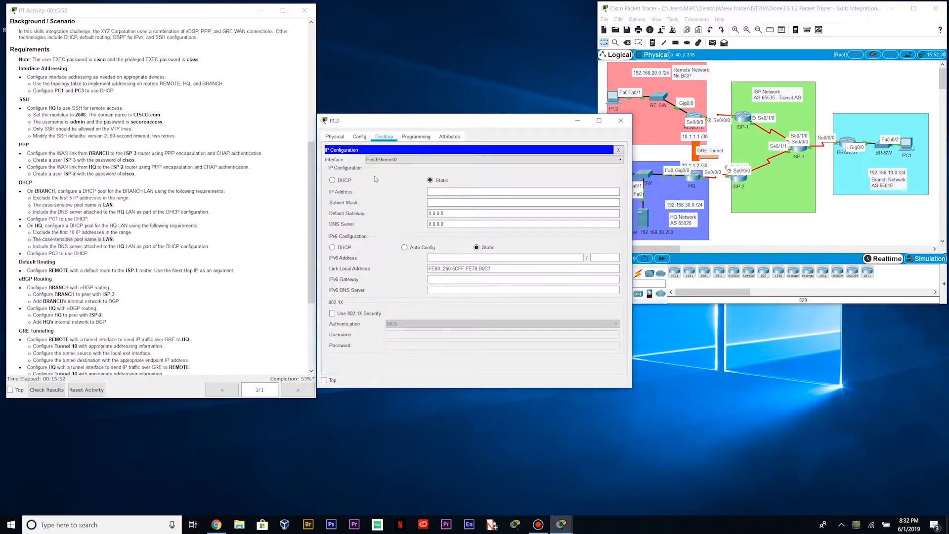
left_click(332, 179)
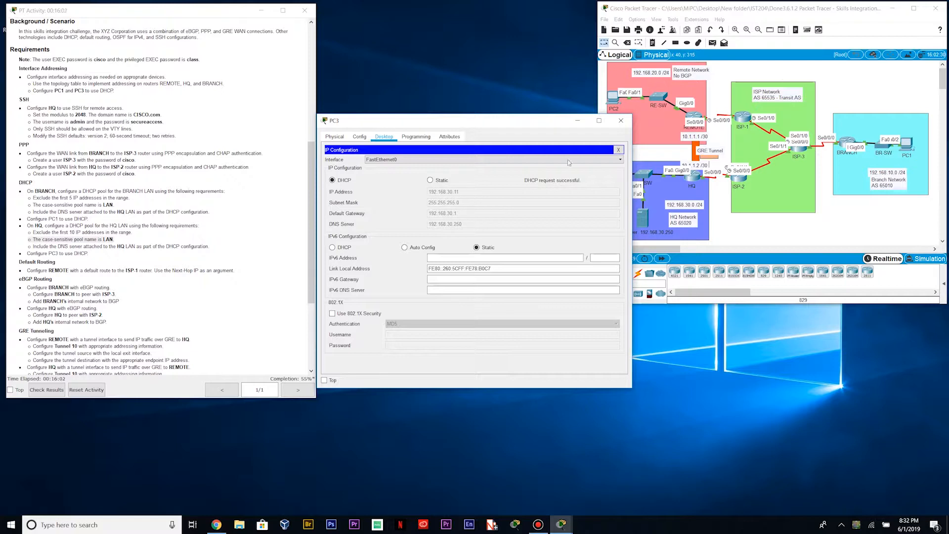
left_click(621, 120)
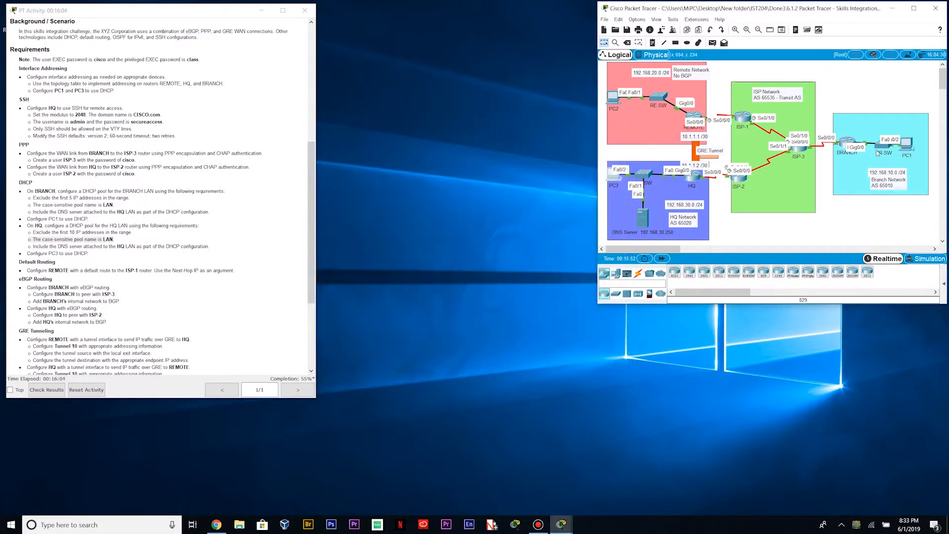
Switch PC1's IP configuration to DHCP so it leases 192.168.10.6
left_click(908, 144)
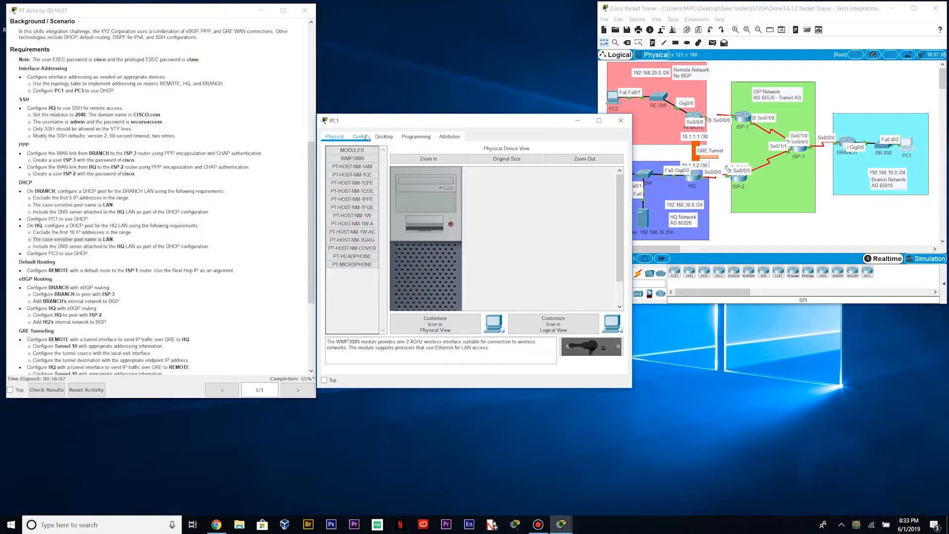
left_click(387, 136)
left_click(354, 166)
left_click(333, 180)
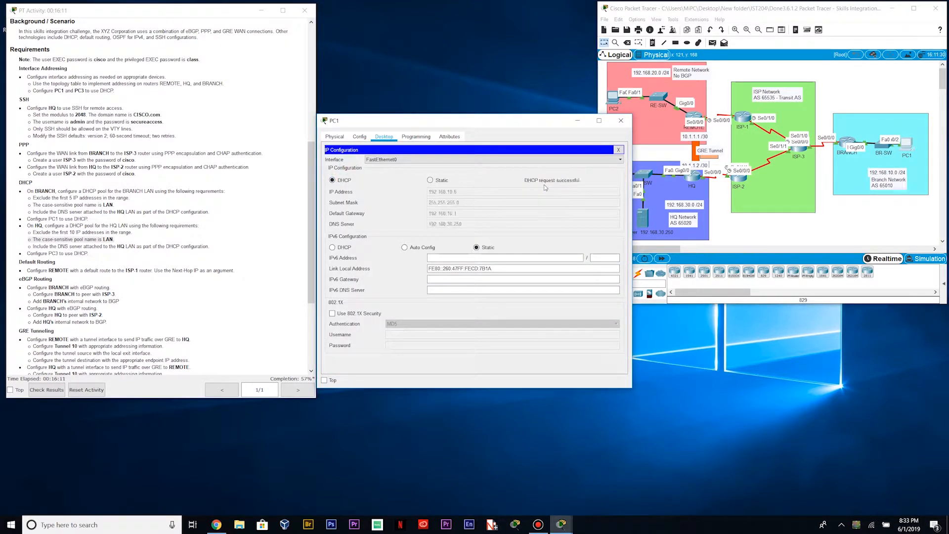
left_click(618, 150)
left_click(619, 121)
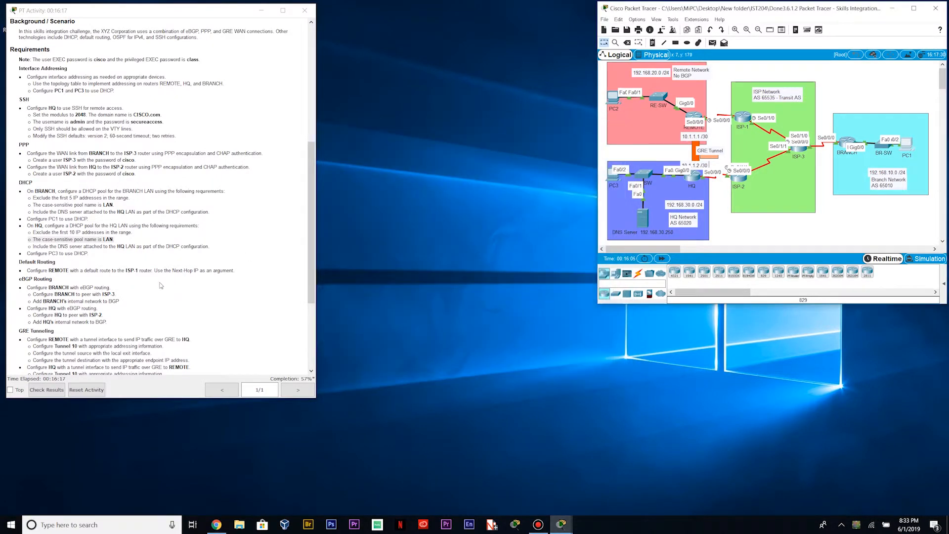
scroll(64, 150, "down", 2)
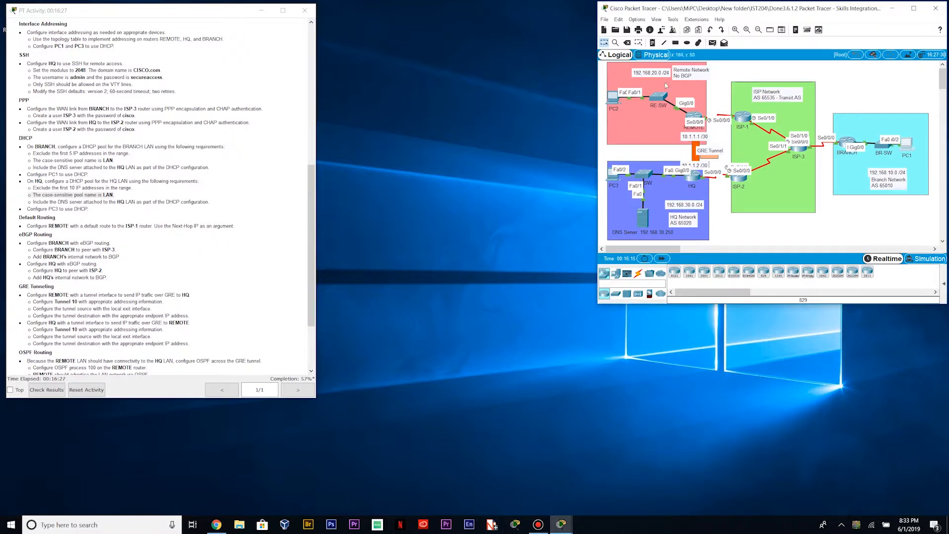
On REMOTE's command line, enter global configuration mode and enable ip routing
left_click(799, 140)
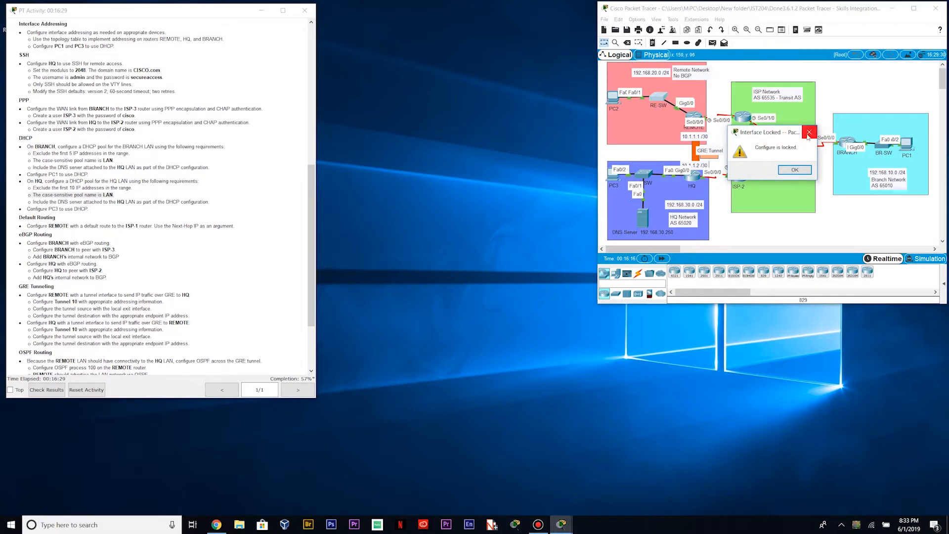
left_click(809, 131)
left_click(694, 116)
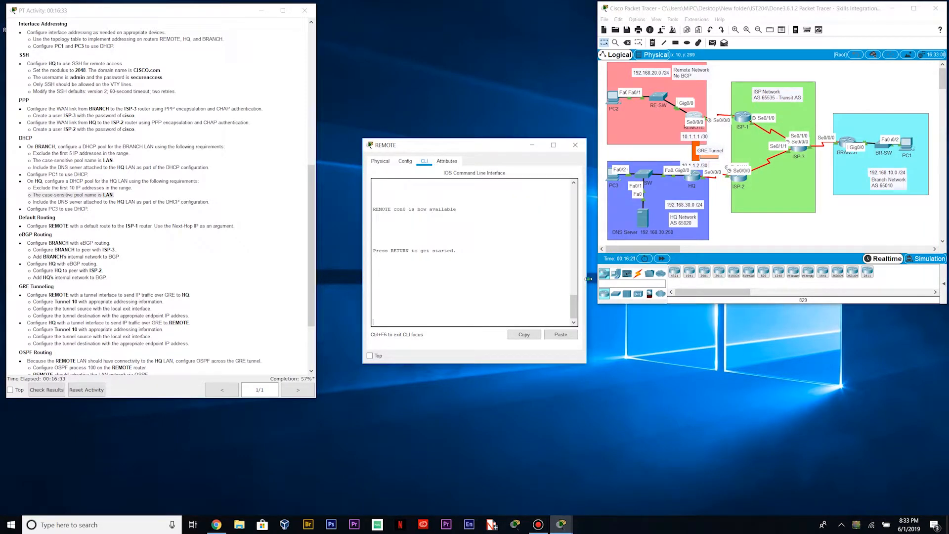
left_click_drag(586, 282, 646, 282)
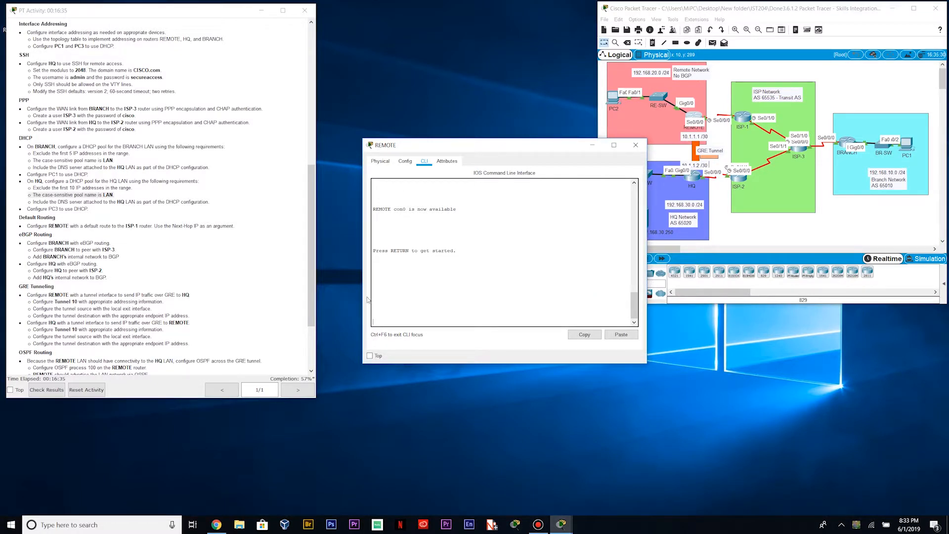
left_click_drag(363, 297, 342, 303)
key("Return")
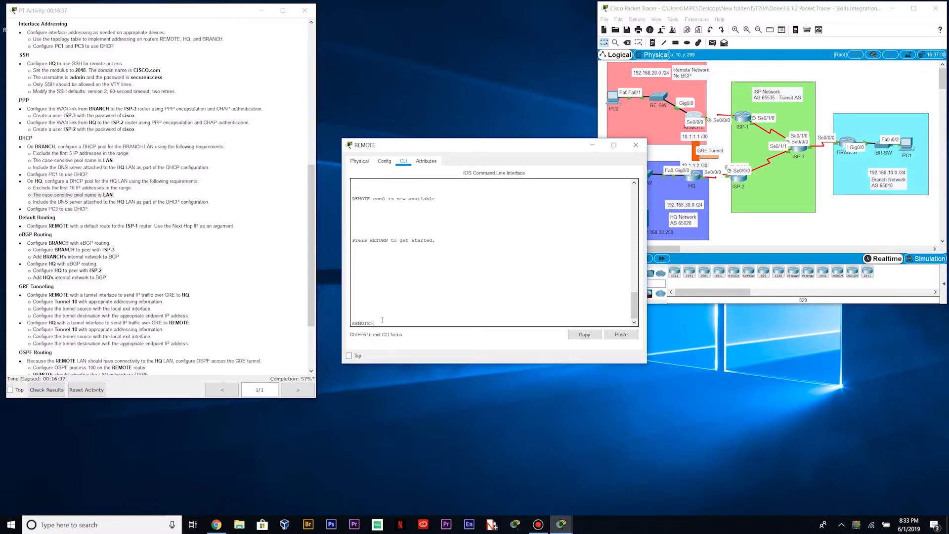
type("en")
key("Return")
type("conf t")
key("Return")
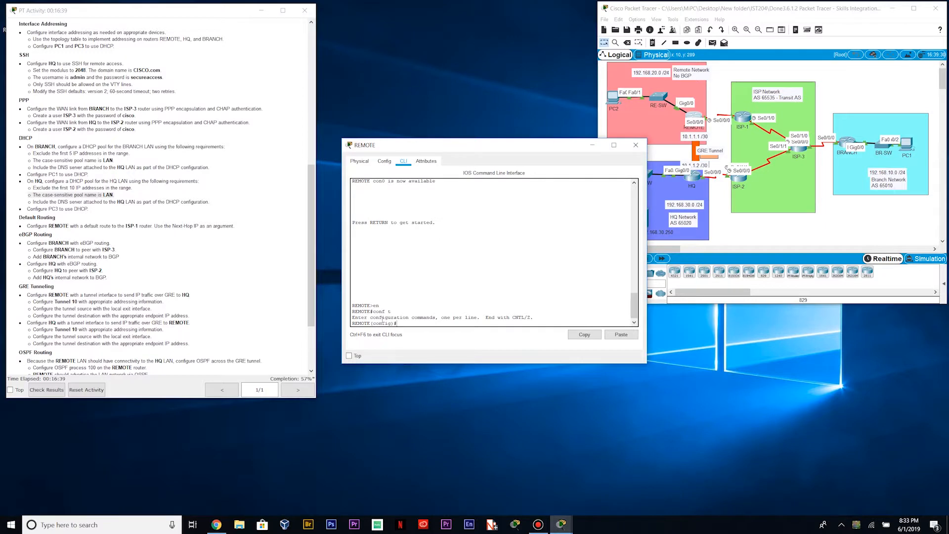
type("ip routing")
key("Return")
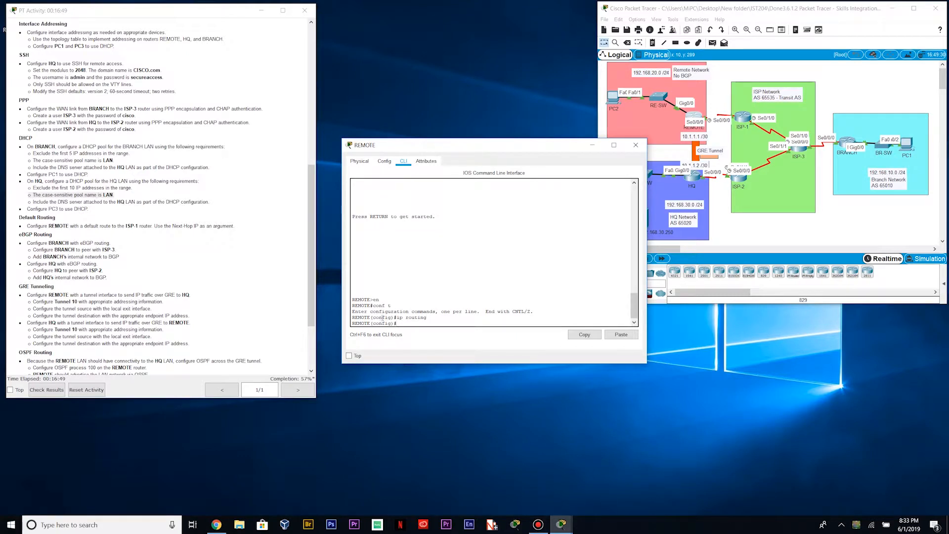
Add the static route 0.0.0.0 0.0.0.0 via ISP-1's 209.165.201.1 on REMOTE
type("ip route 0.0.0.0 0.0.0.0")
left_click_drag(311, 179, 317, 46)
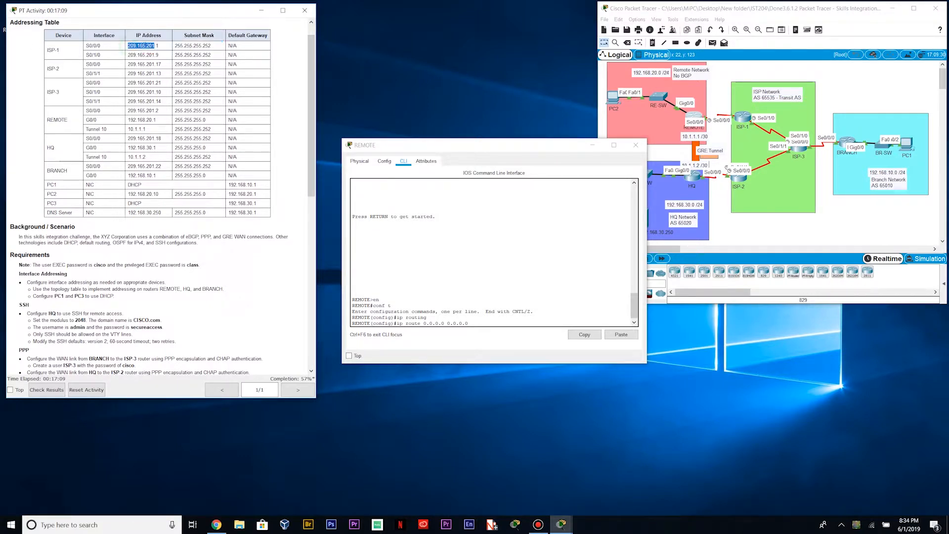
left_click_drag(128, 45, 217, 45)
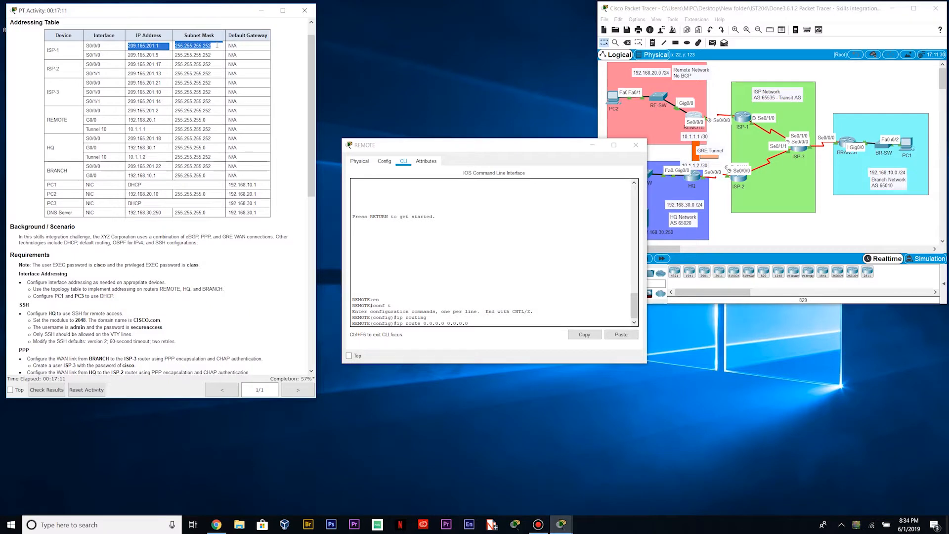
left_click(475, 312)
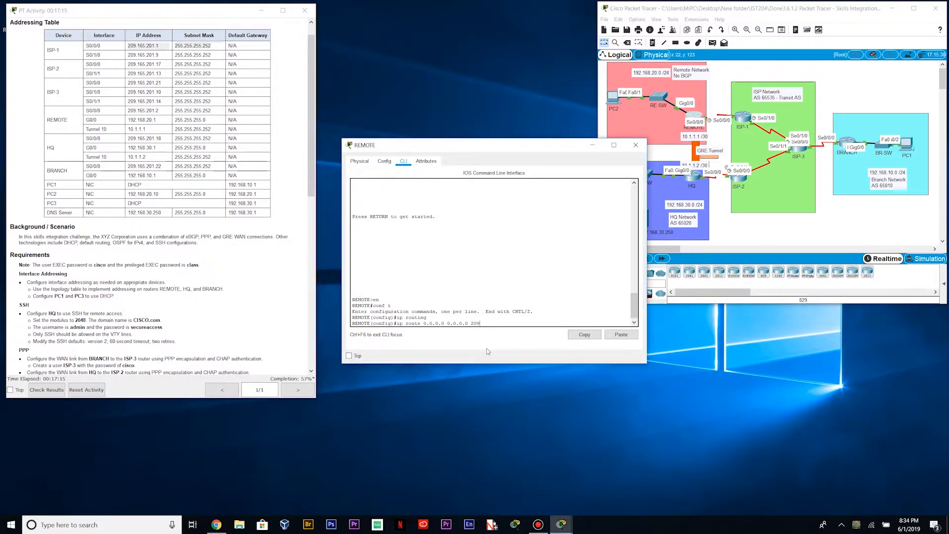
type("209.165.201.1")
key("Return")
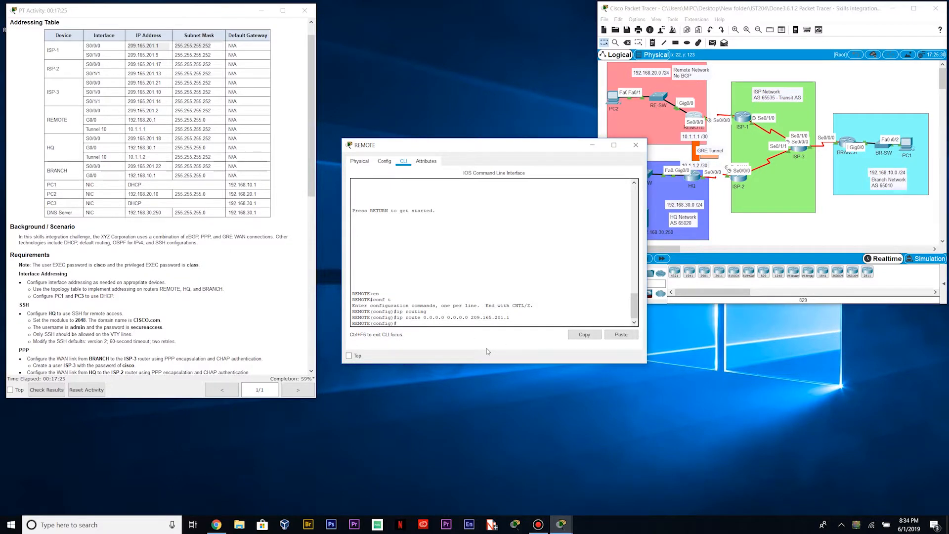
scroll(134, 162, "down", 5)
scroll(134, 162, "down", 7)
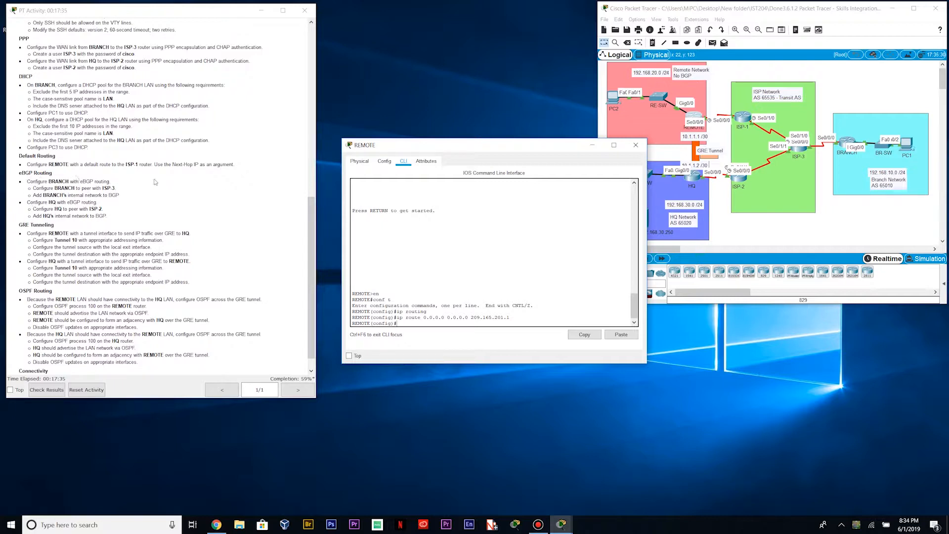
Close REMOTE, open BRANCH's command line, and leave its DHCP pool configuration
left_click(635, 144)
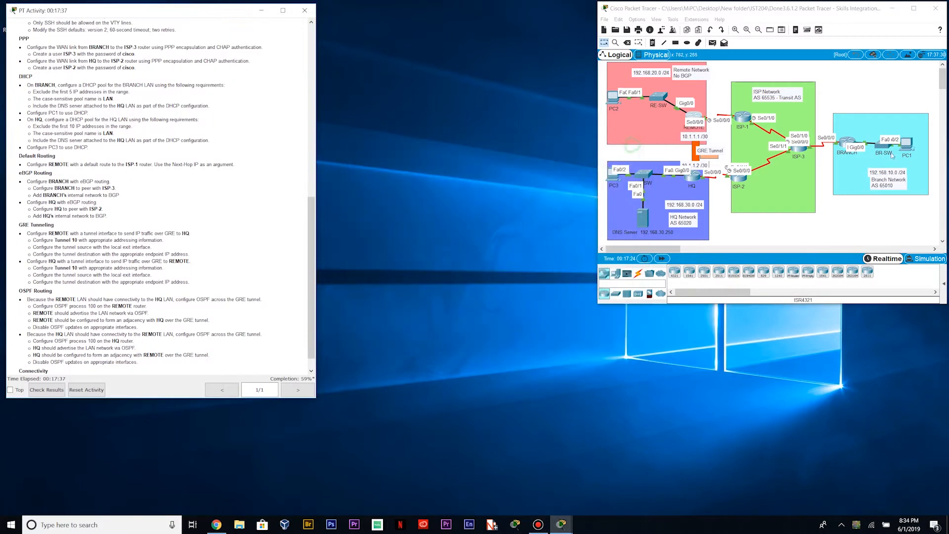
left_click(847, 142)
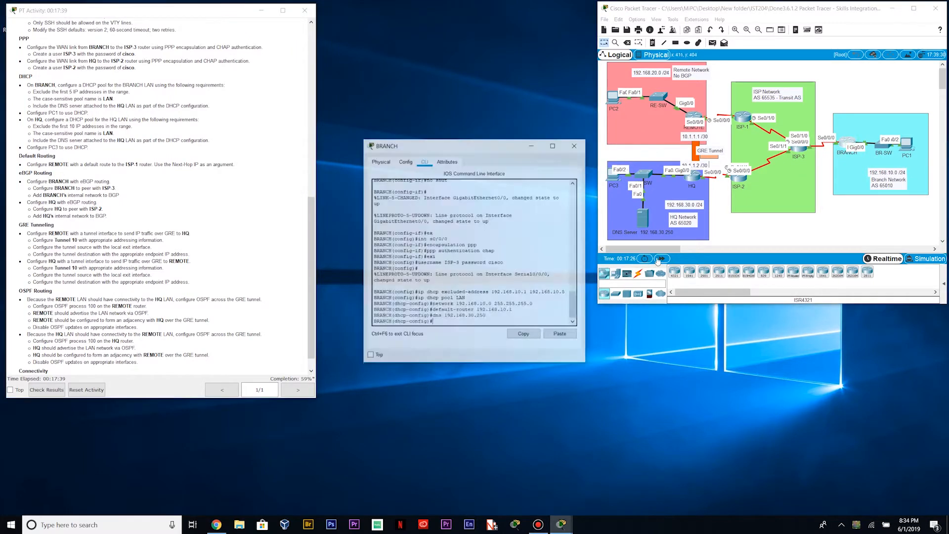
left_click_drag(585, 335, 644, 335)
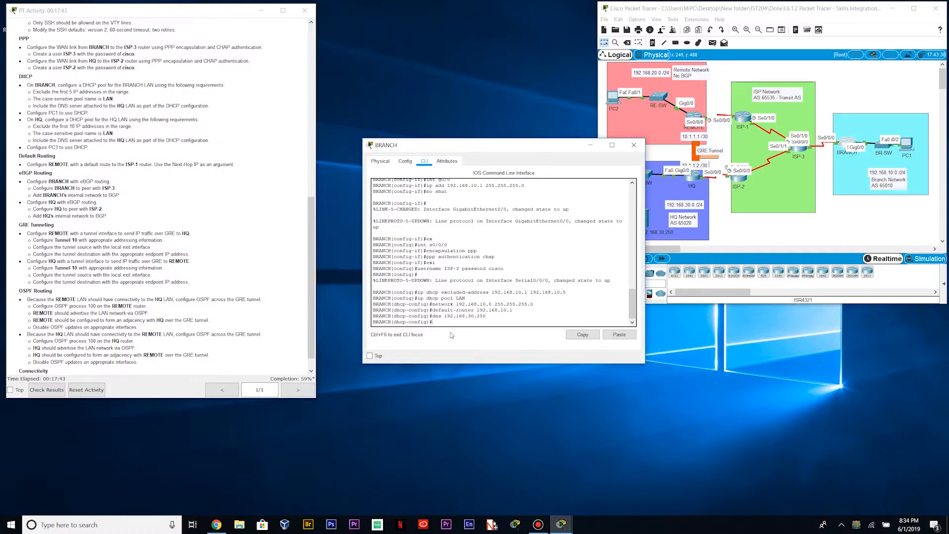
key("Return")
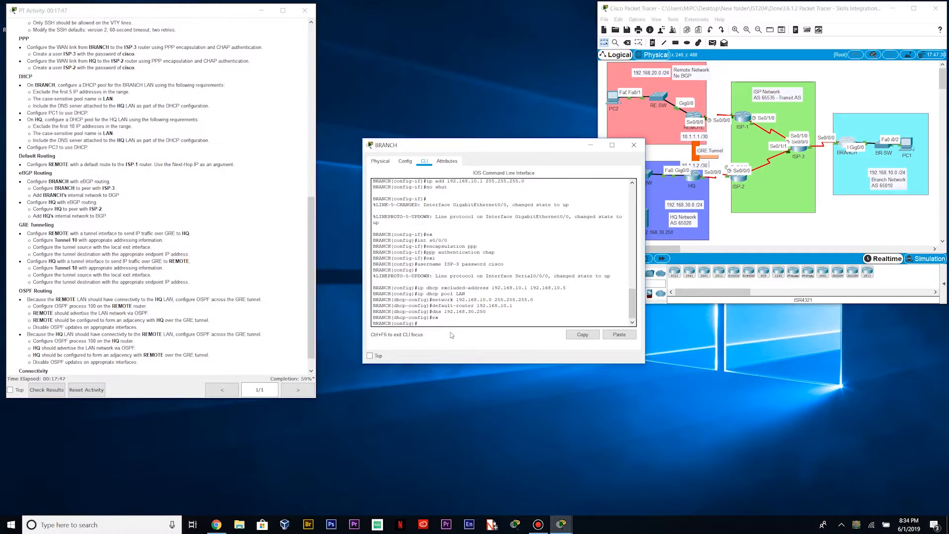
Enter router bgp 65010 on BRANCH, using the Branch Network AS number
type("router bgp")
double_click(890, 187)
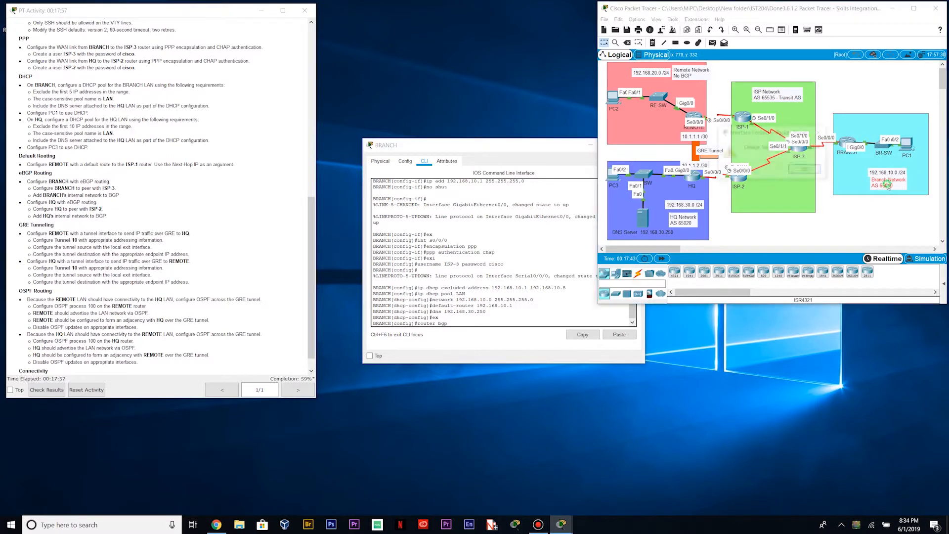
left_click(820, 132)
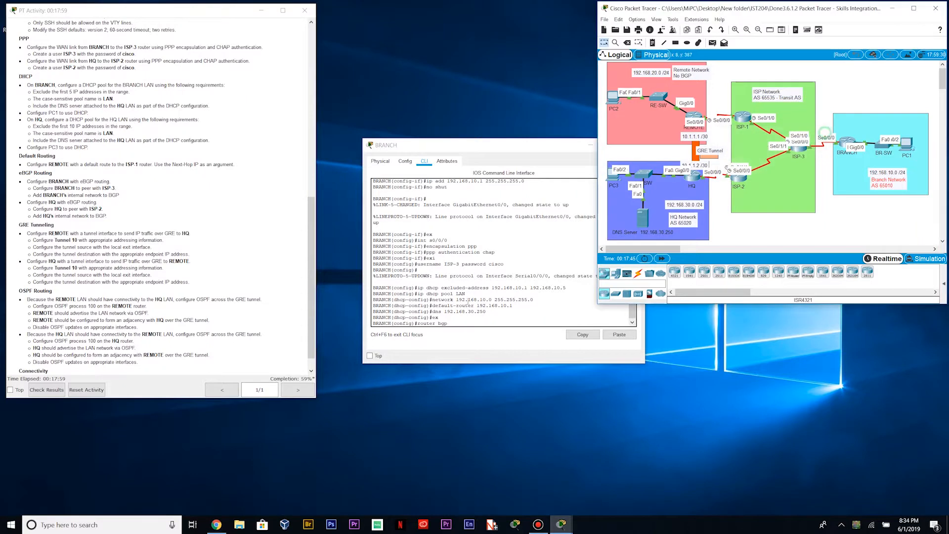
left_click(485, 324)
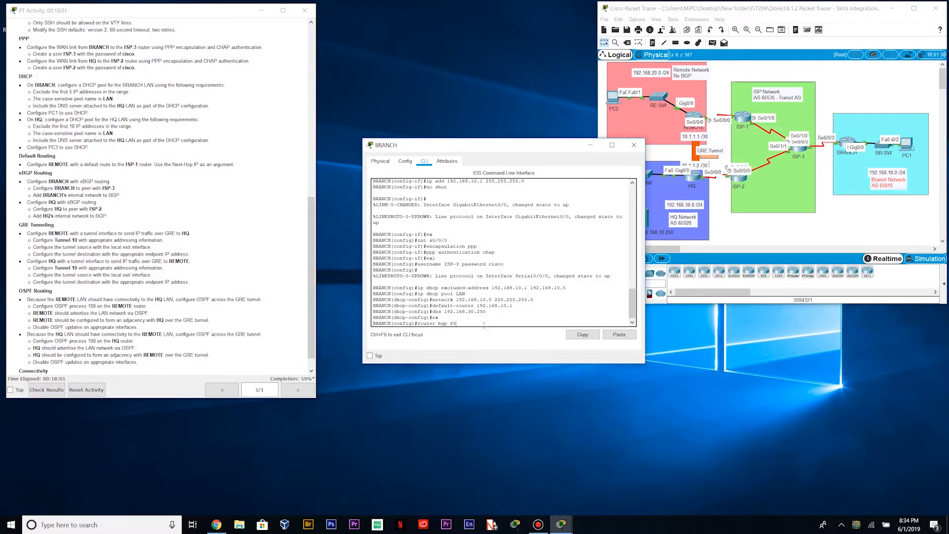
type("65010")
key("Return")
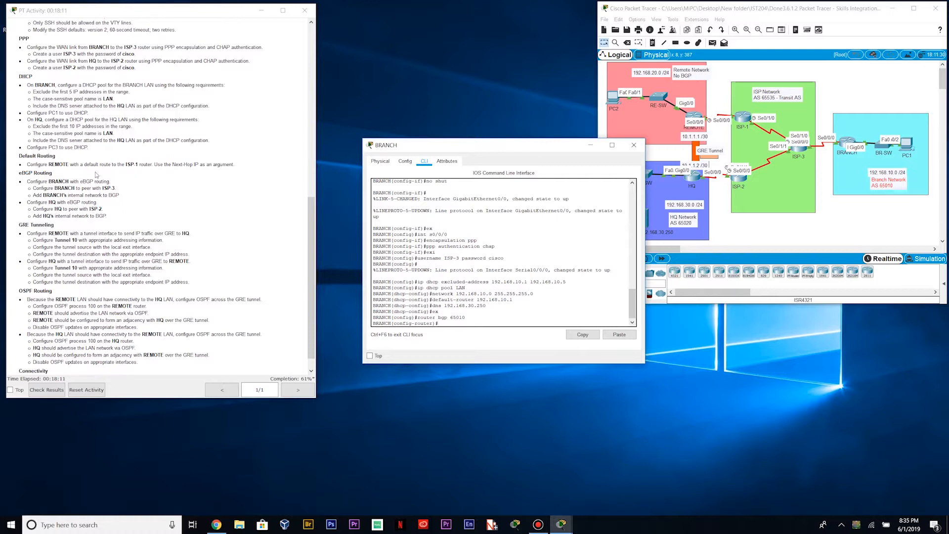
left_click(120, 188)
left_click_drag(120, 187, 42, 189)
left_click(151, 191)
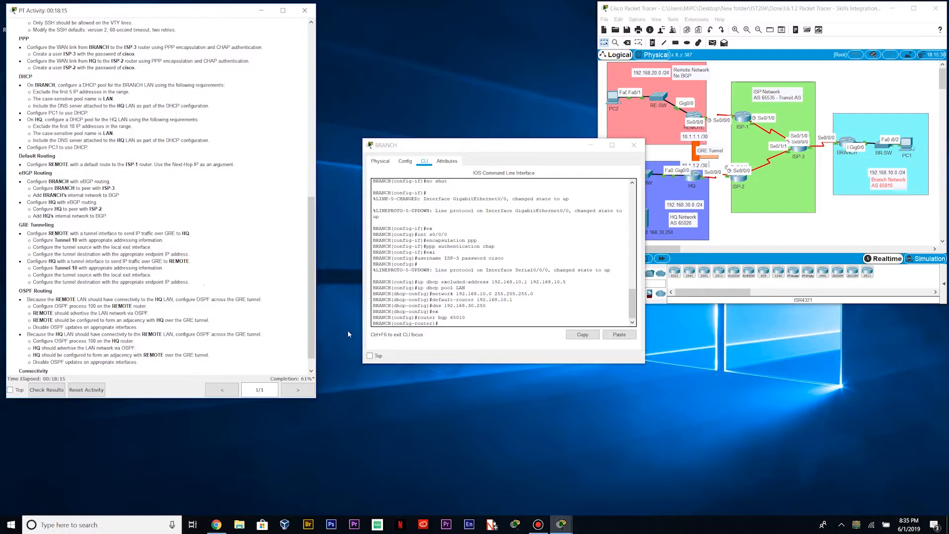
left_click(457, 334)
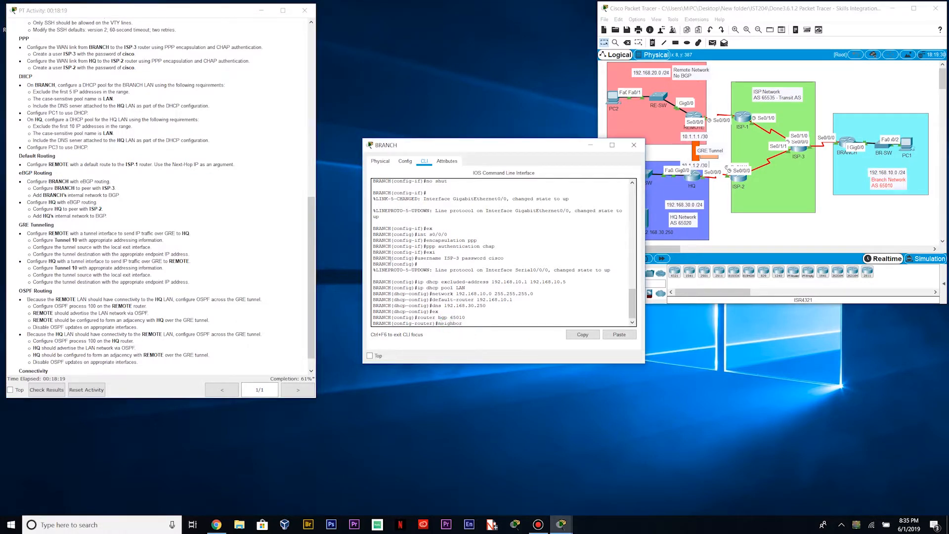
left_click_drag(310, 247, 303, 84)
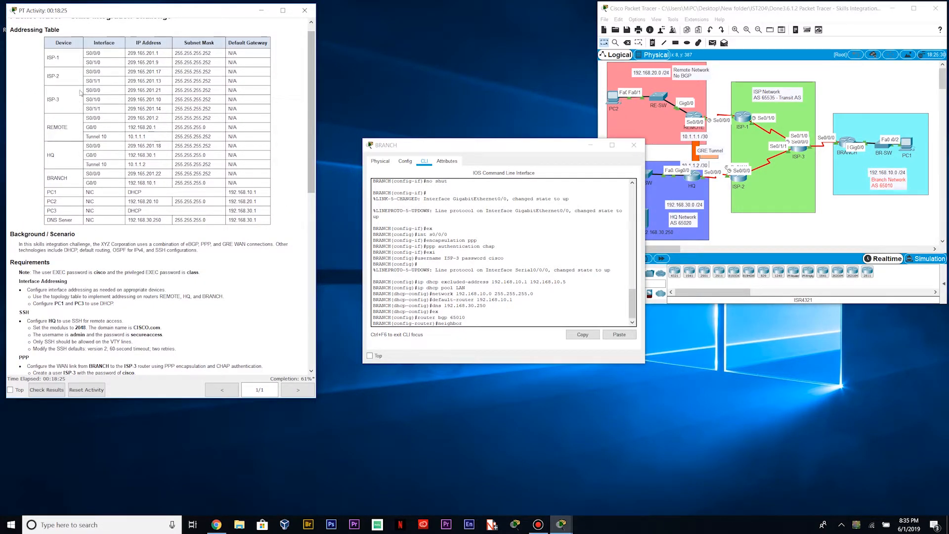
Add BRANCH's BGP neighbor 209.165.201.21 with remote-as 65535
left_click_drag(84, 91, 218, 93)
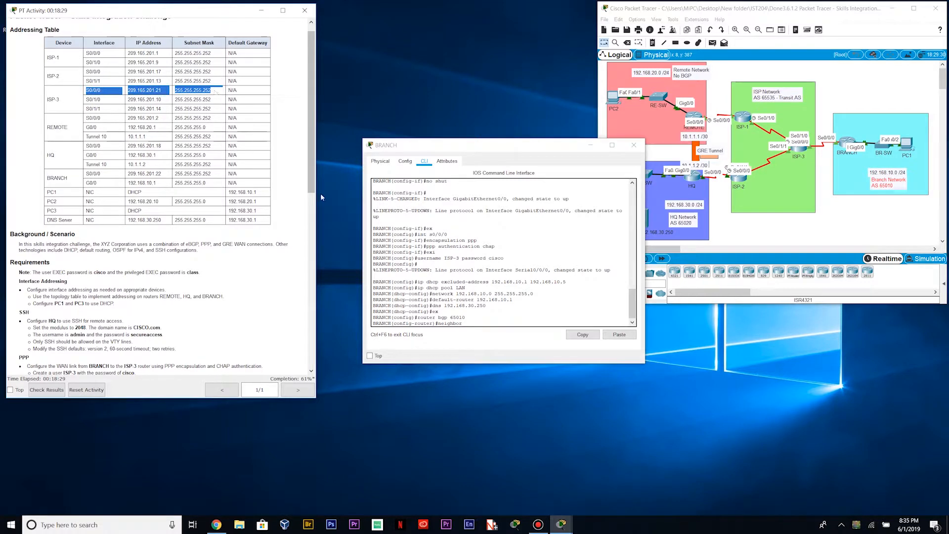
left_click(480, 325)
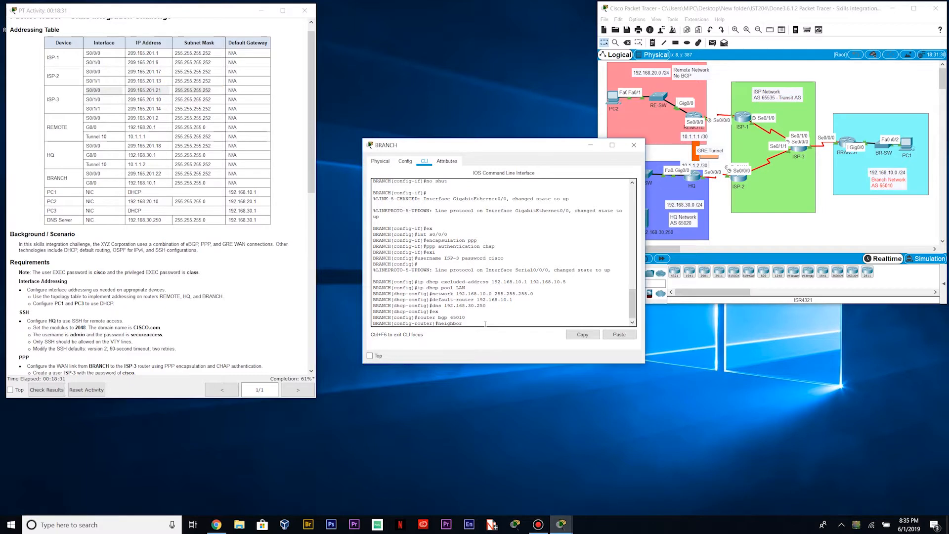
type("209.165.201.21")
type("remote-as 65535")
key("Return")
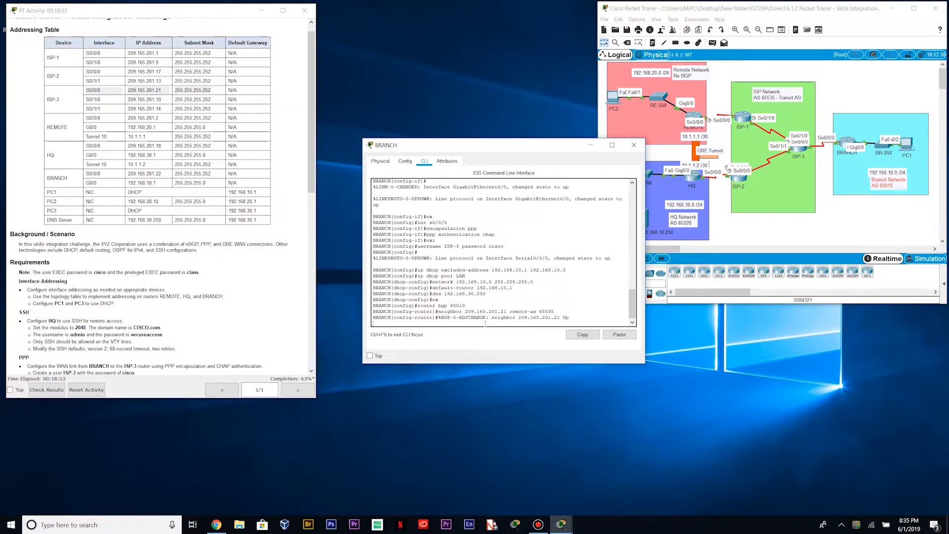
key("Return")
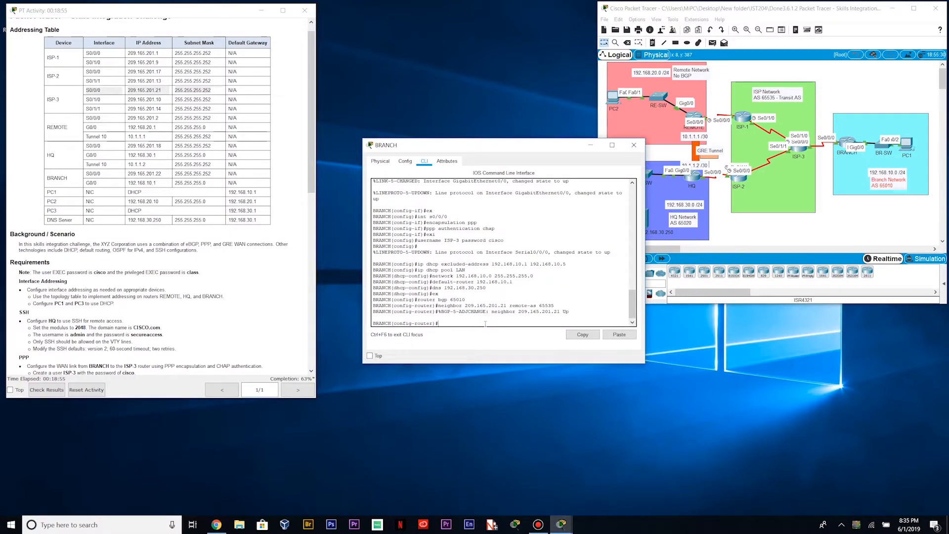
scroll(33, 230, "down", 10)
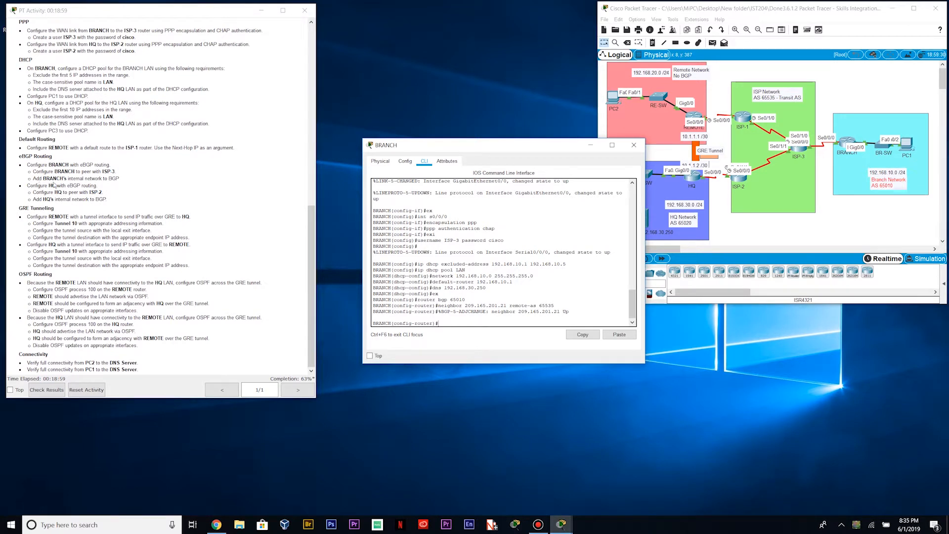
Advertise network 192.168.10.0 mask 255.255.255.0 in BRANCH's BGP
left_click_drag(122, 178, 29, 179)
left_click(449, 324)
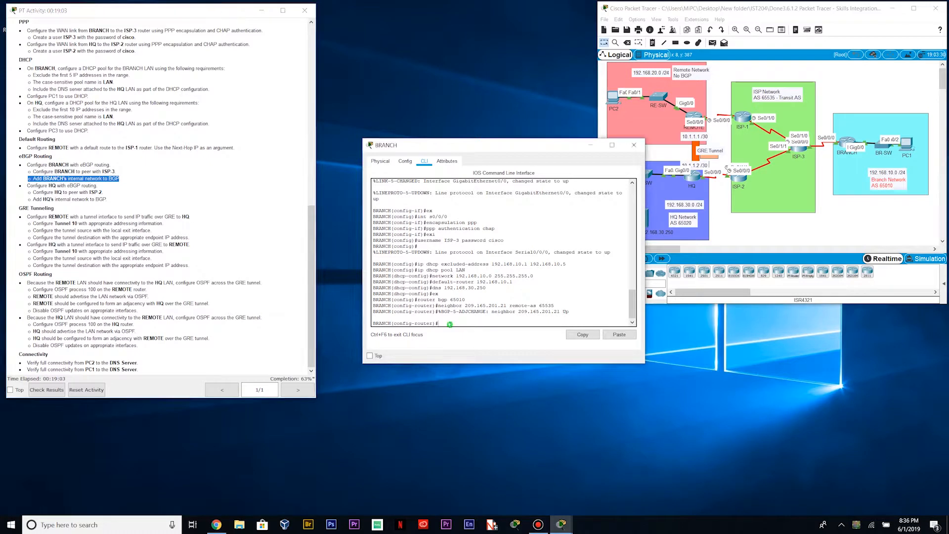
type("network")
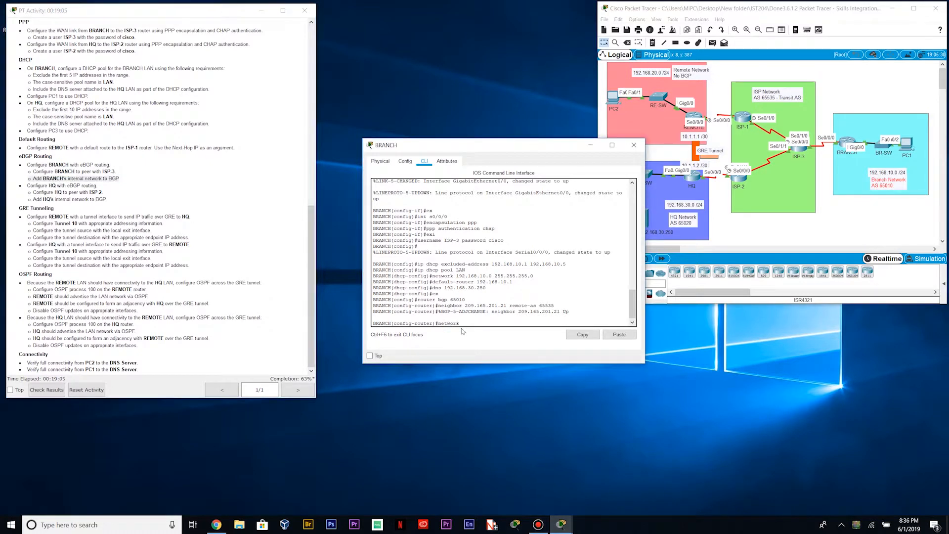
type(" 192.")
key("BackSpace")
type("168.10.0 mask 255.255.255.0")
key("Return")
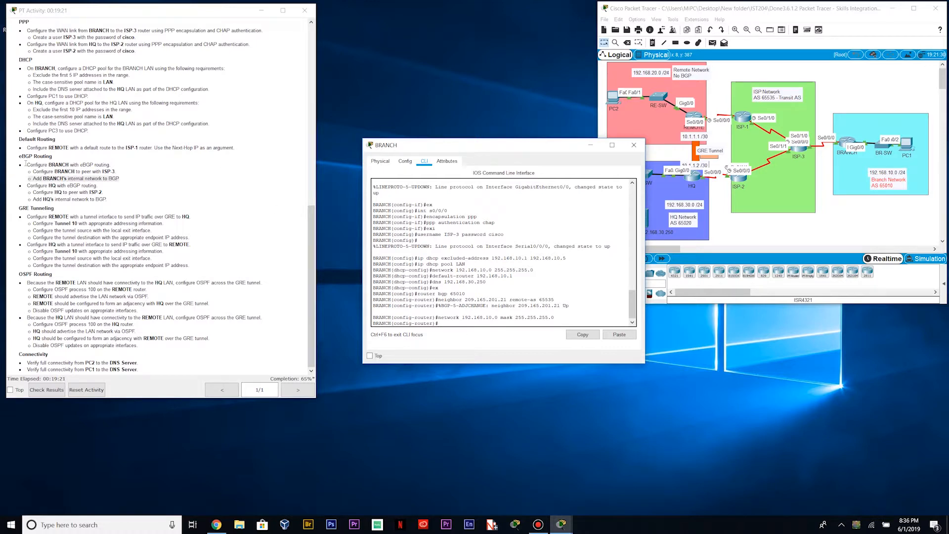
left_click_drag(27, 185, 99, 186)
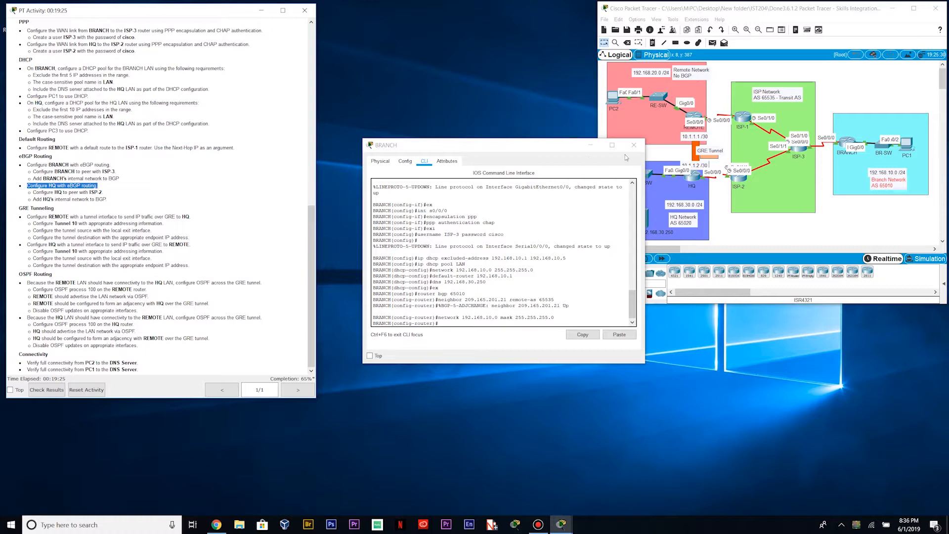
Close BRANCH, open HQ's command line, and exit its DHCP pool configuration
left_click(634, 145)
left_click(694, 175)
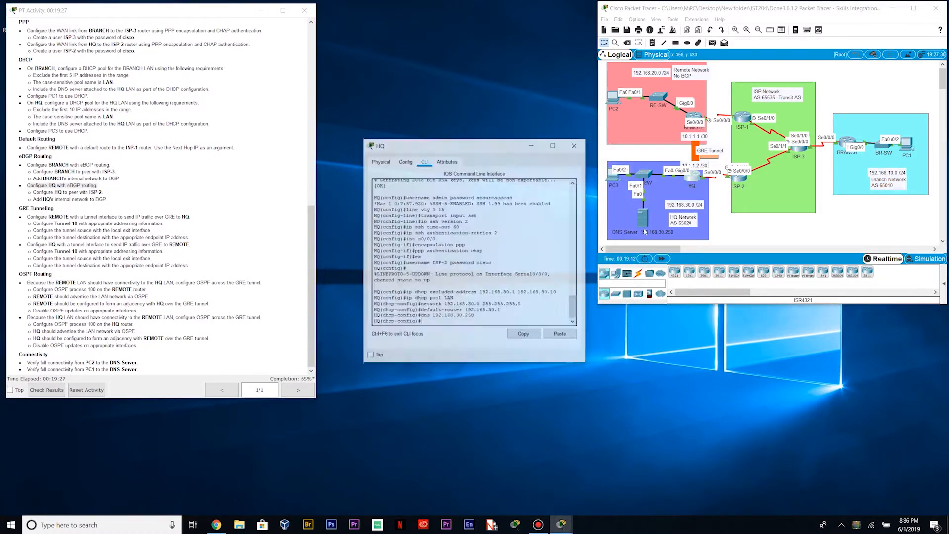
left_click(451, 322)
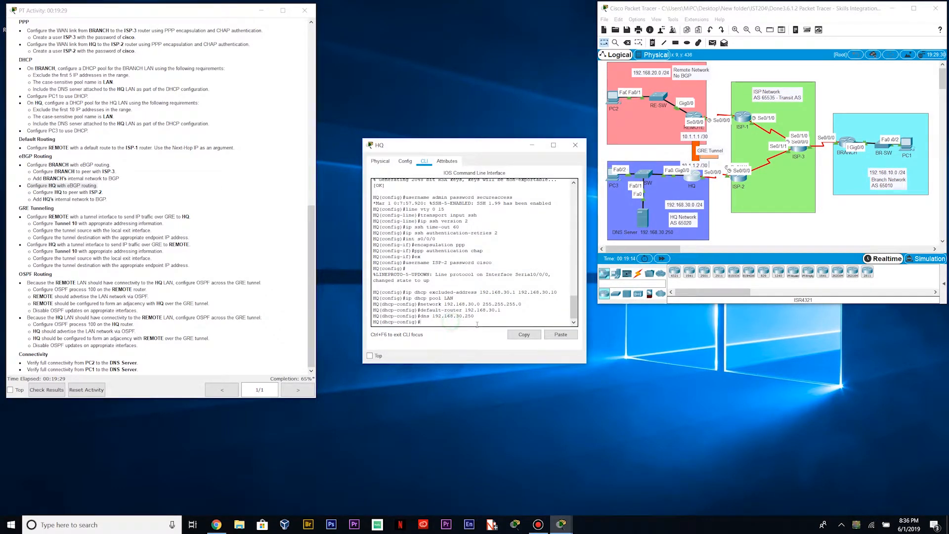
type("ex")
key("Return")
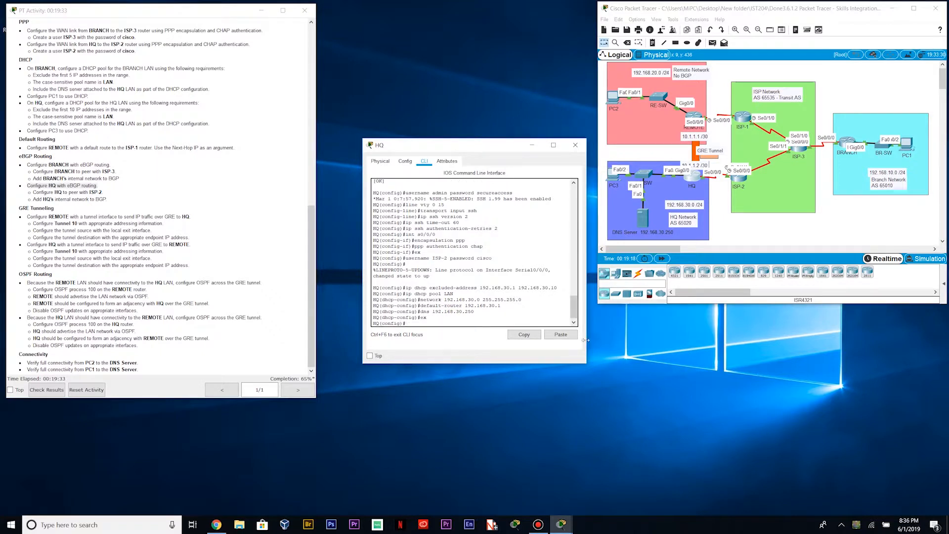
left_click_drag(587, 342, 658, 342)
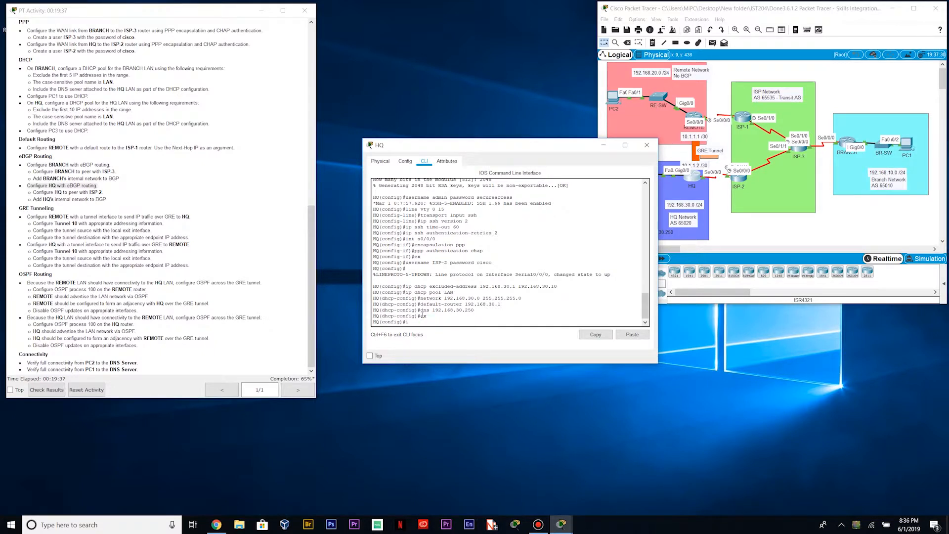
Enter router bgp 65020 on HQ
type("uter bgp 65")
left_click(689, 227)
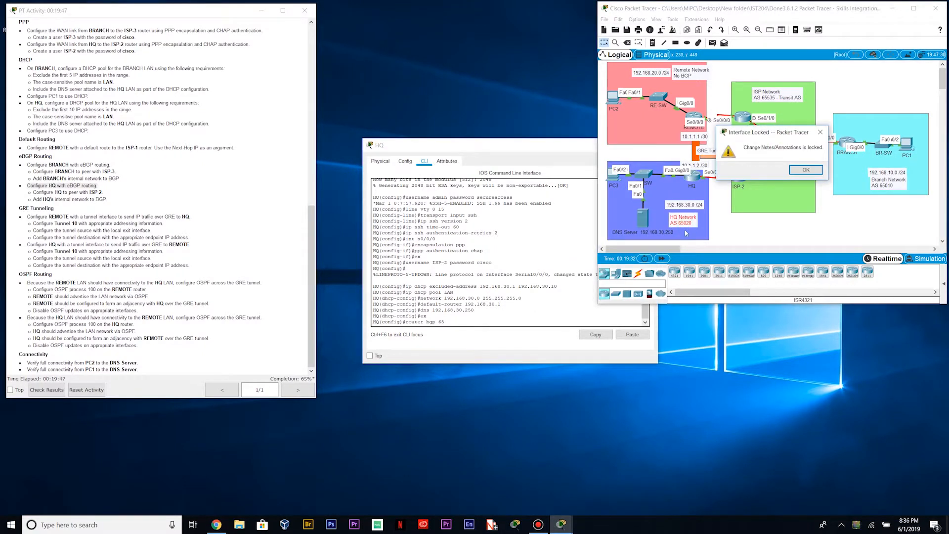
left_click(793, 168)
left_click(455, 320)
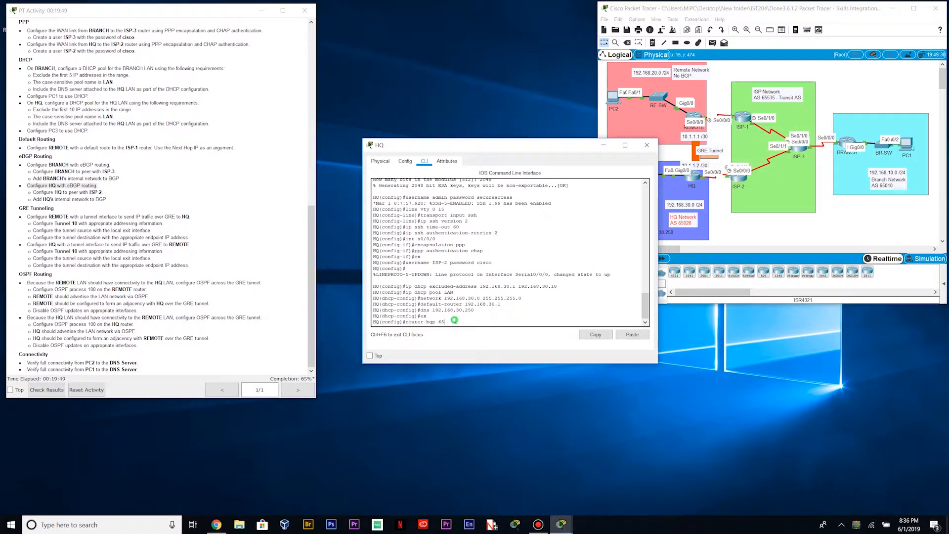
type("020")
key("Return")
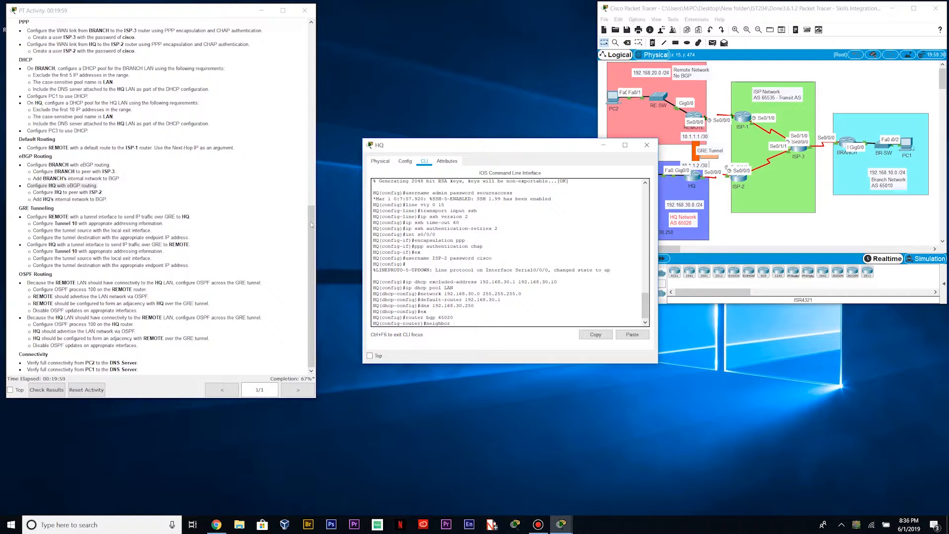
left_click_drag(311, 225, 307, 50)
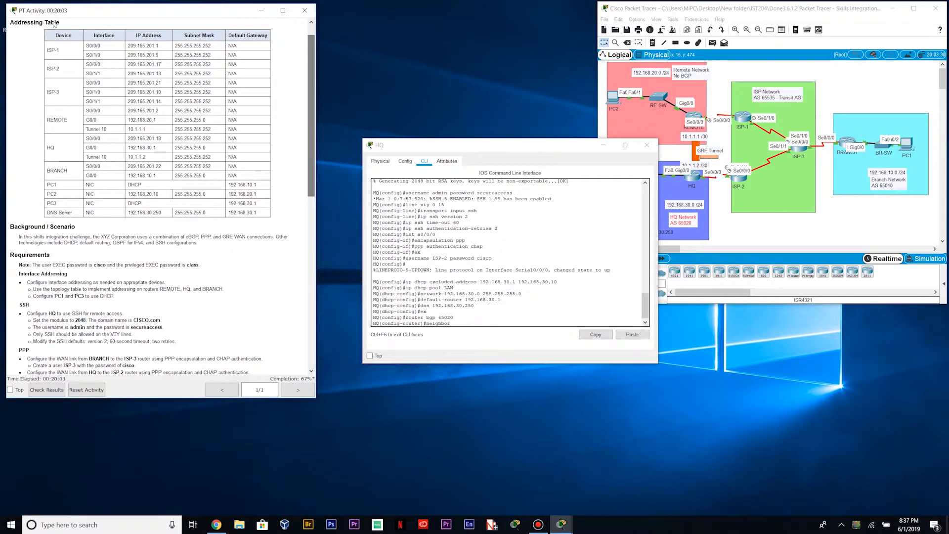
Add HQ's BGP neighbor 209.165.201.17 with remote-as 65535
left_click_drag(86, 64, 170, 65)
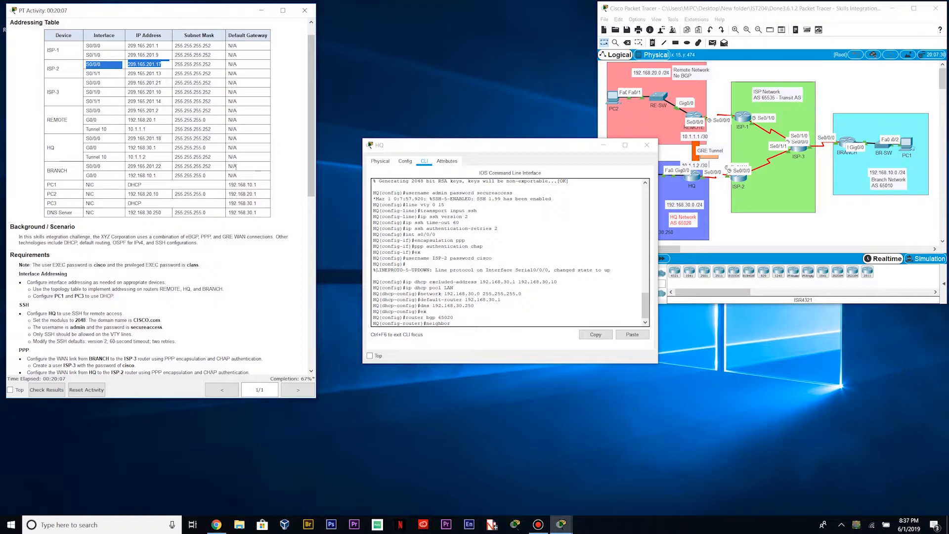
left_click(467, 326)
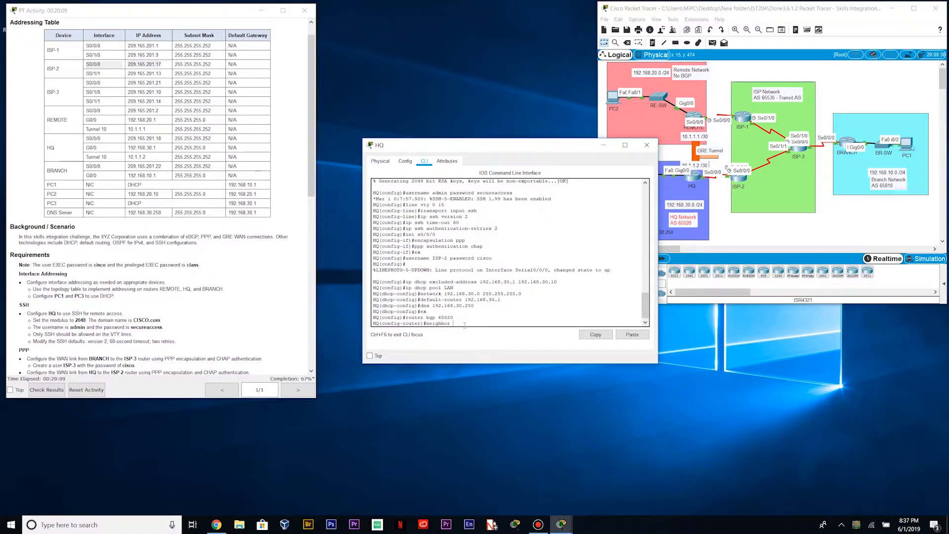
type("201")
type("01.17 remote-as 65535")
key("Return")
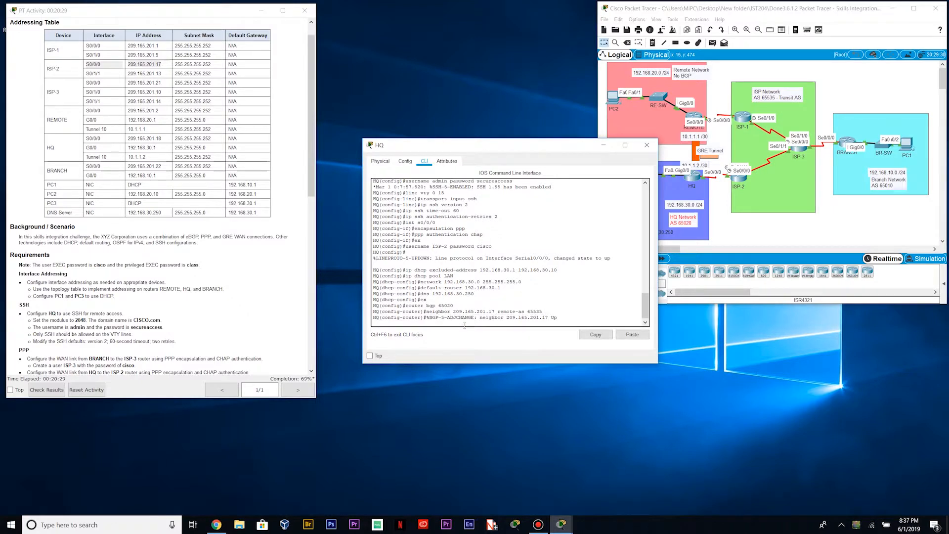
key("Return")
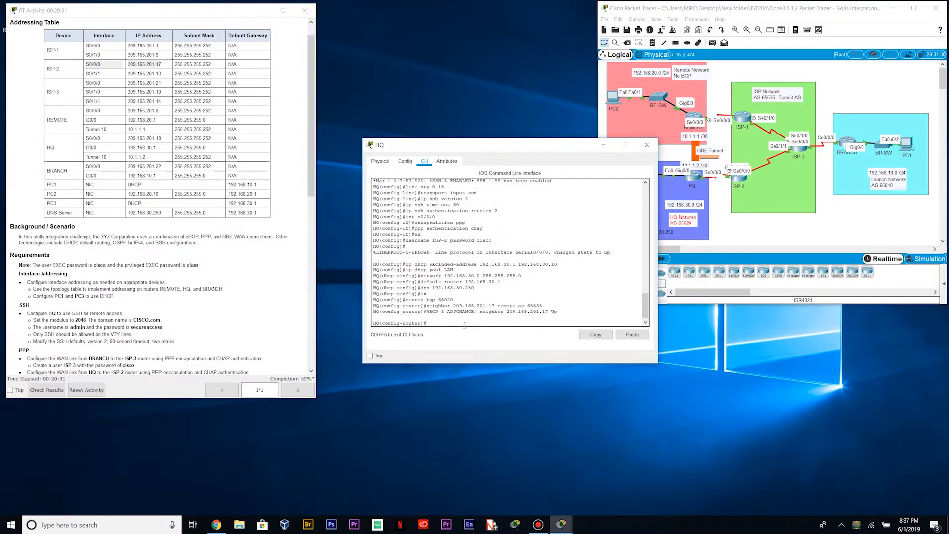
scroll(181, 200, "down", 8)
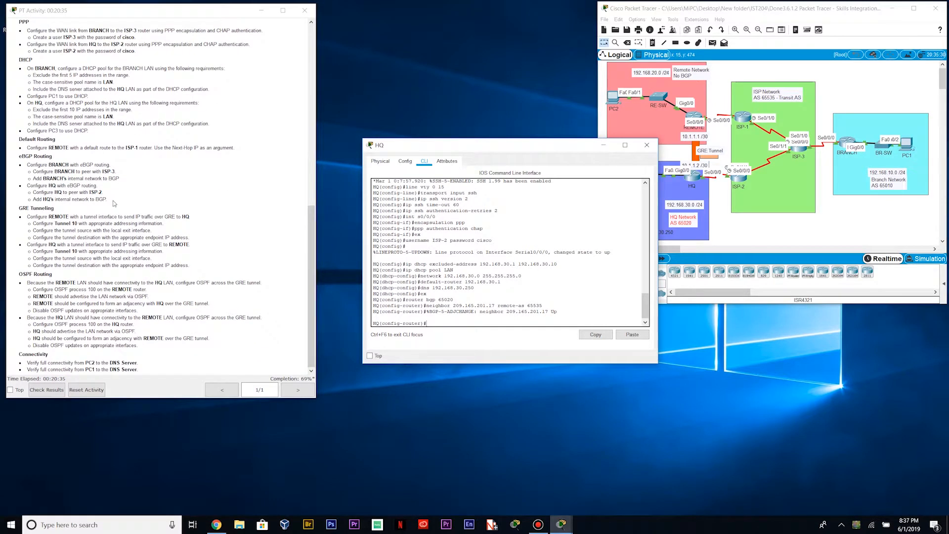
Advertise 192.168.30.0 mask 255.255.255.0 in HQ's BGP, then exit to global configuration
left_click_drag(113, 200, 27, 200)
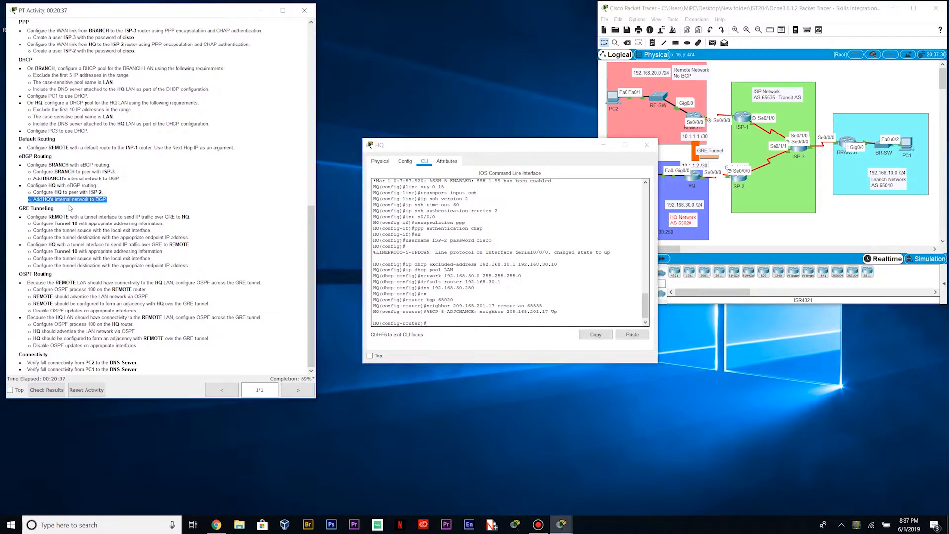
left_click(85, 206)
left_click(441, 325)
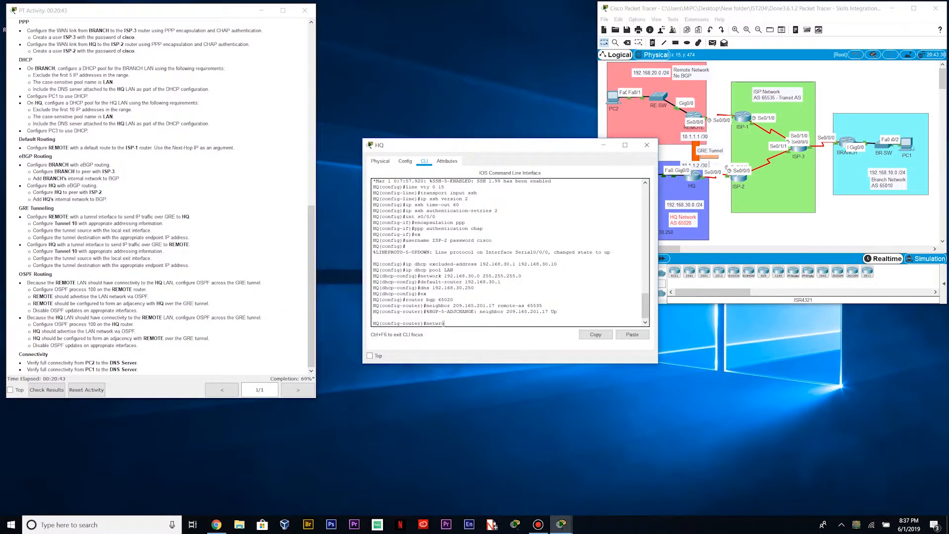
type("network 192.168.30.0 mask 255.255.255.0")
key("Return")
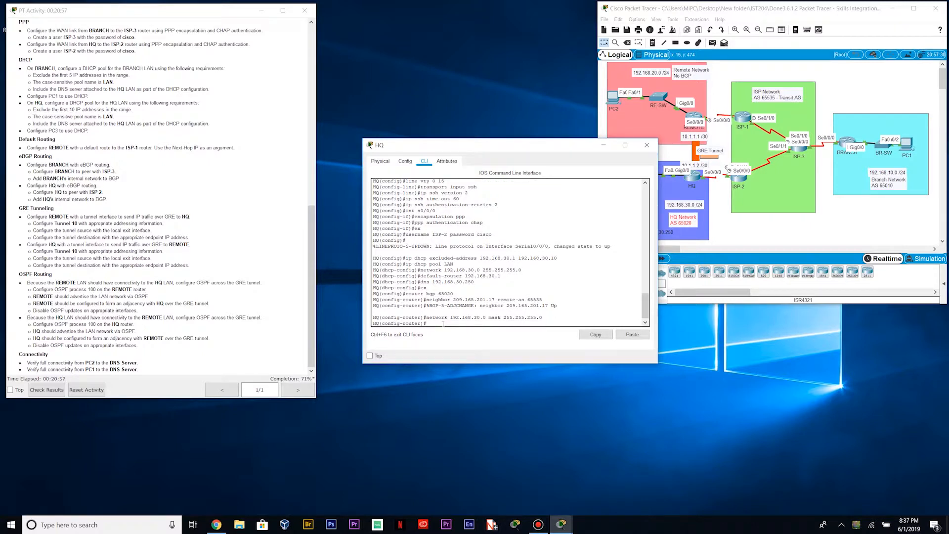
type("exi")
key("Return")
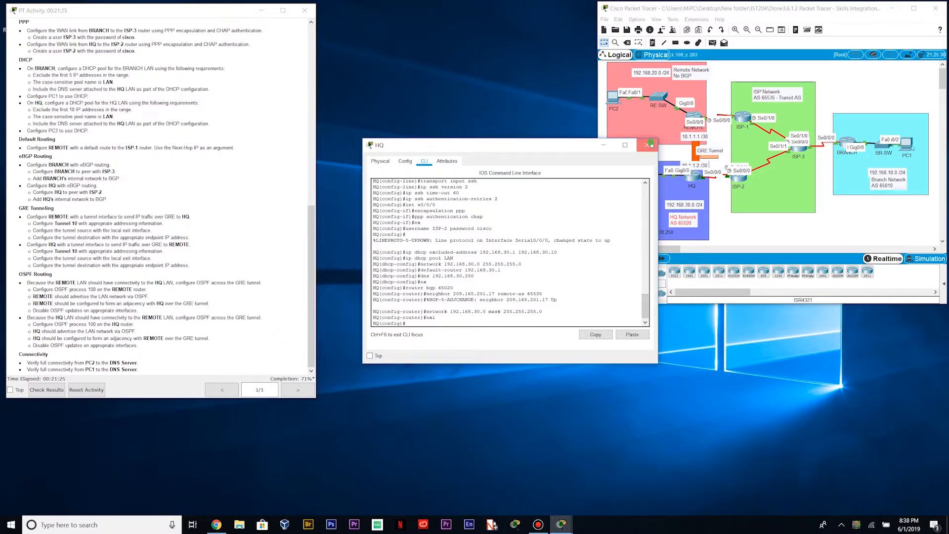
Leave HQ's CLI and bring up REMOTE's command line in a widened window
left_click(651, 145)
left_click(693, 116)
left_click_drag(587, 248, 675, 249)
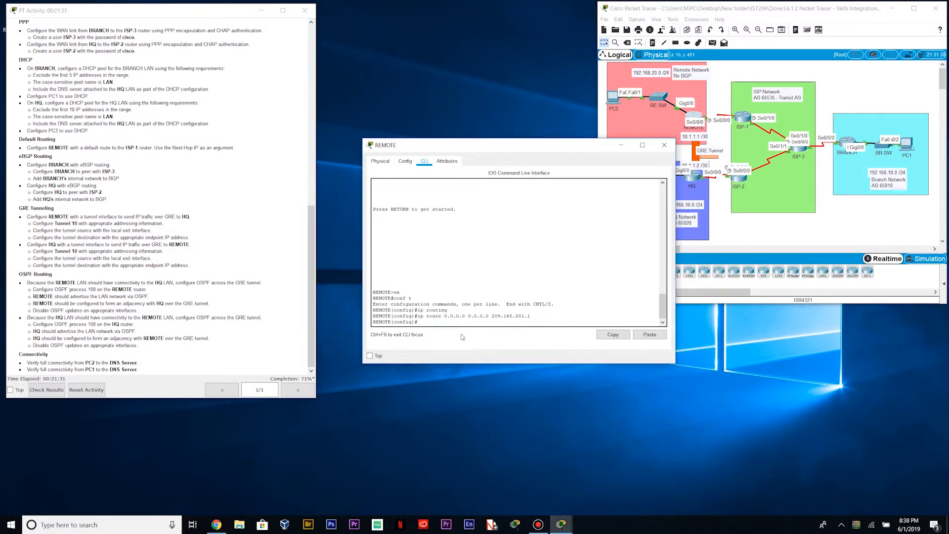
Create interface Tunnel10 on REMOTE in GRE over IP mode
type("interface tunnel10")
key("Return")
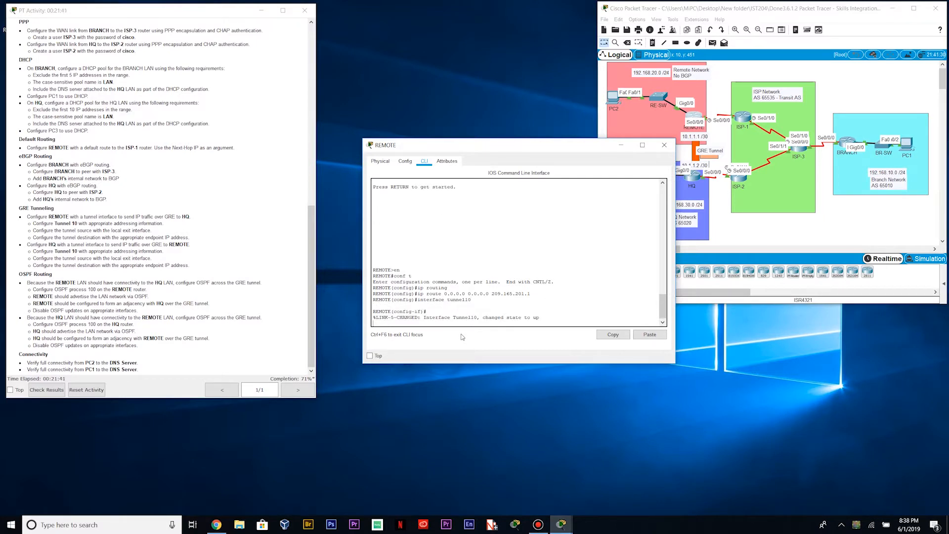
key("Return")
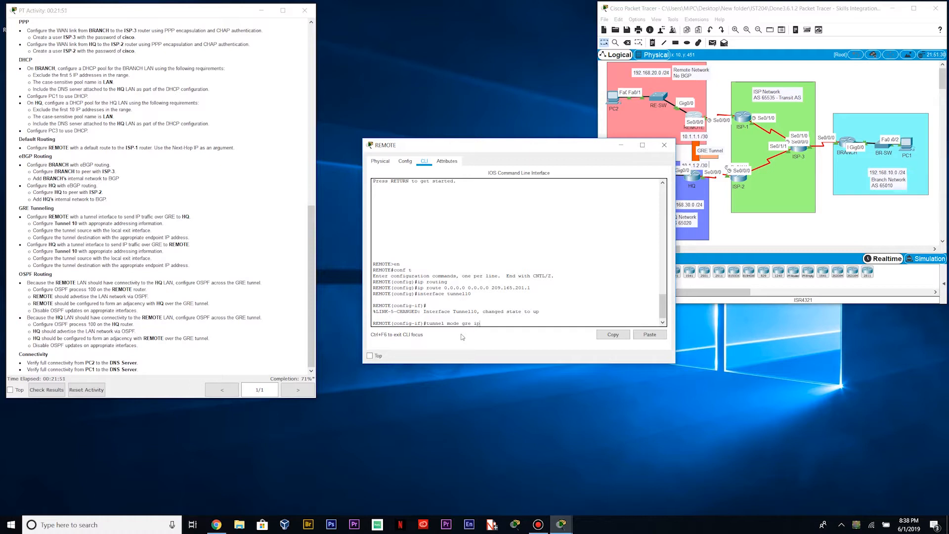
key("Return")
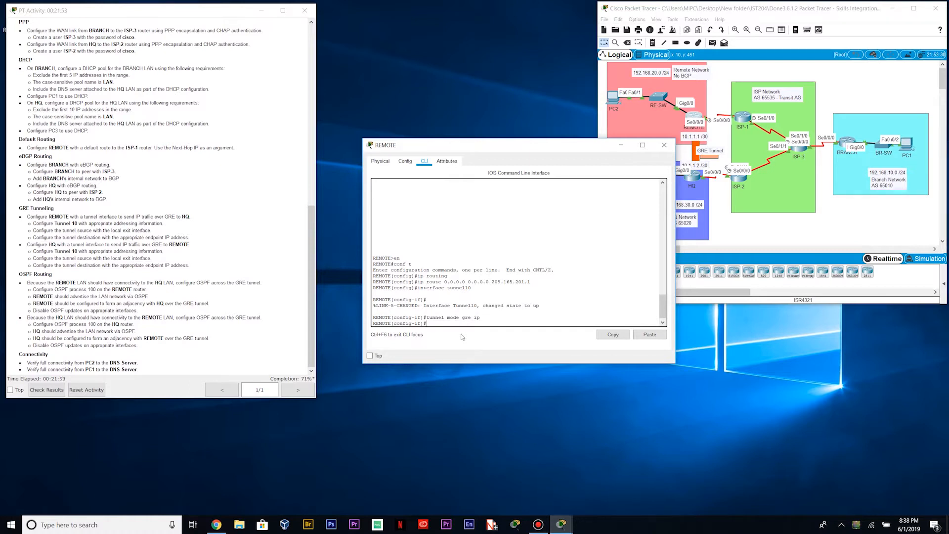
Give REMOTE's Tunnel10 address 10.1.1.1 255.255.255.252 and tunnel source s0/0/0
type("ip add")
left_click_drag(359, 177, 310, 178)
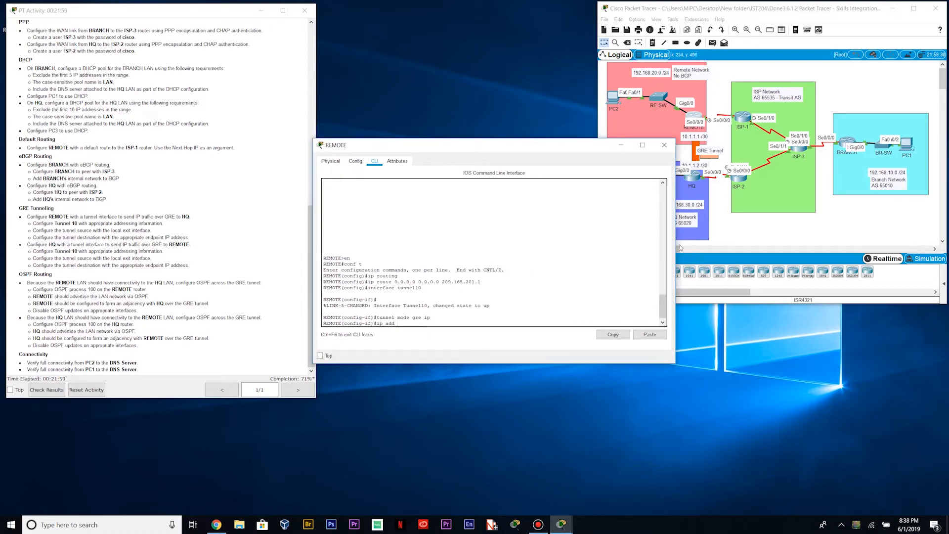
left_click_drag(675, 247, 617, 247)
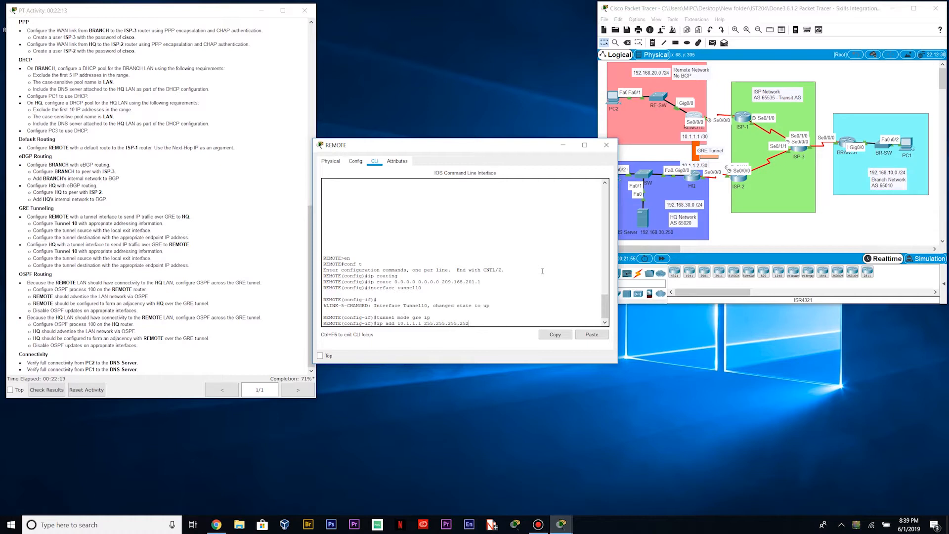
key("Return")
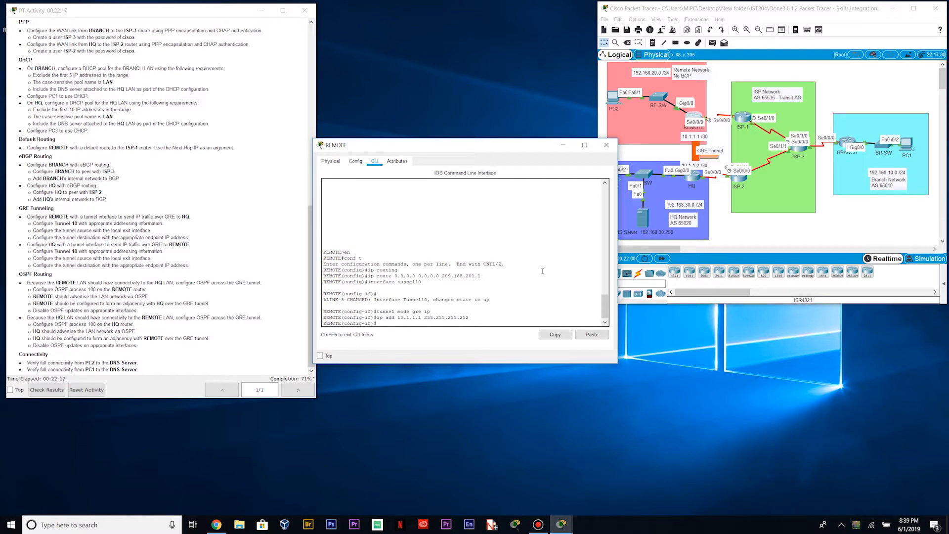
type("tunnel source s0/0/0")
key("Return")
type("tunnel destination")
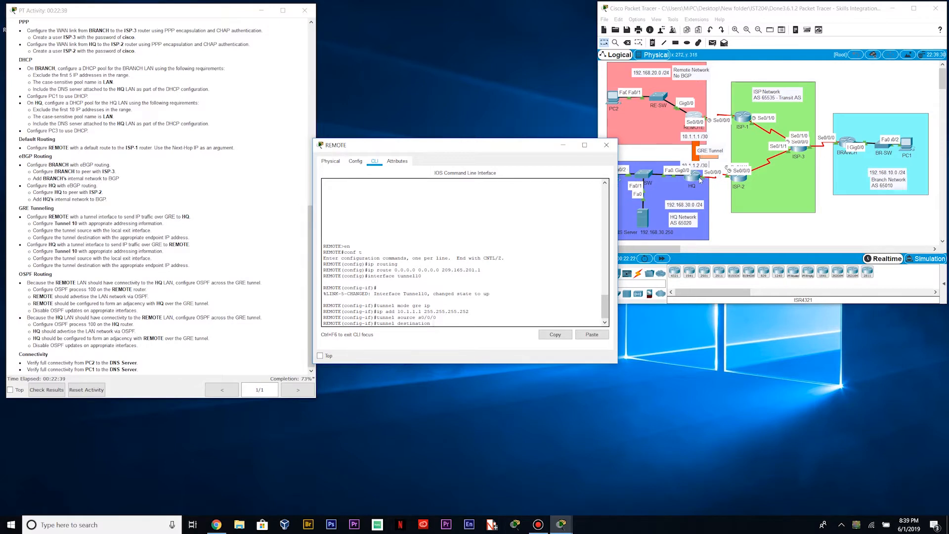
Set REMOTE's tunnel destination to HQ's S0/0/0 address 209.165.201.18
left_click_drag(310, 240, 322, 69)
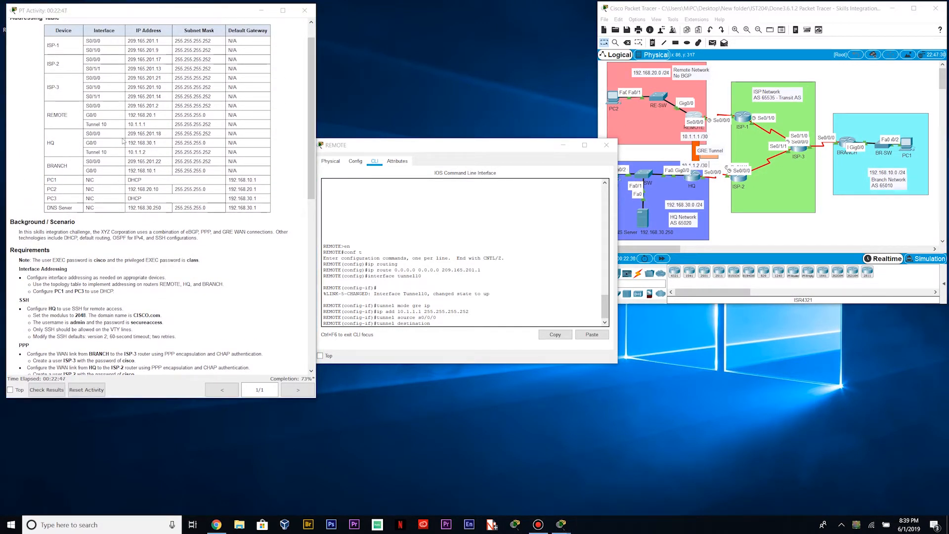
left_click_drag(128, 134, 165, 135)
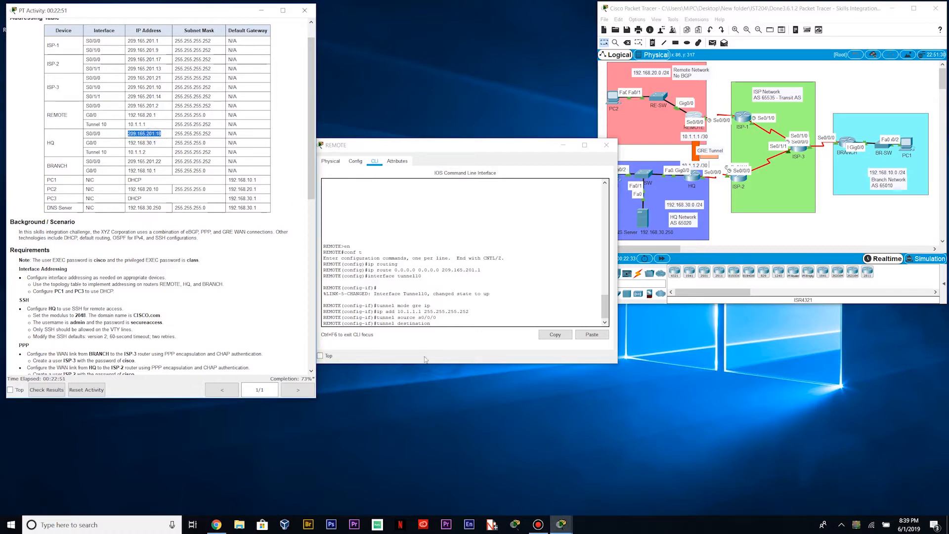
left_click(459, 325)
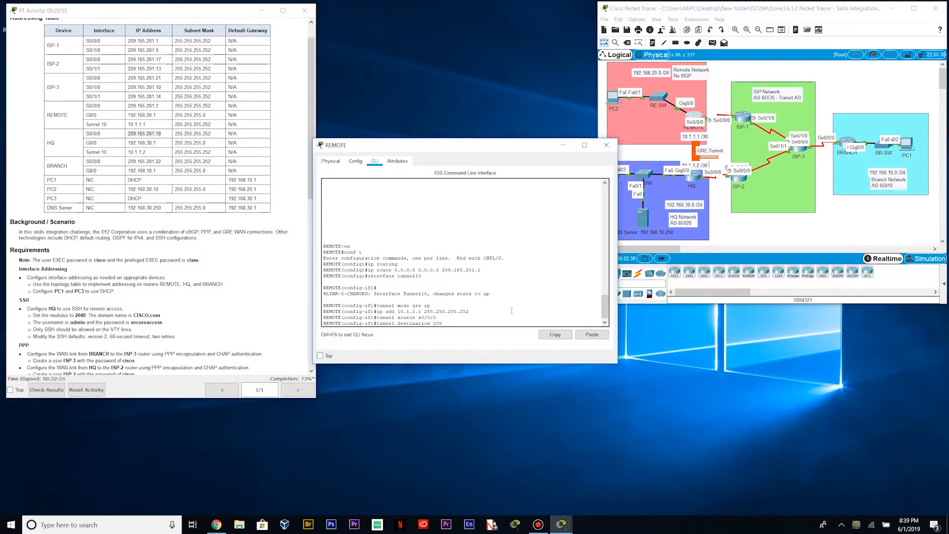
type("209.165.201.18")
key("Return")
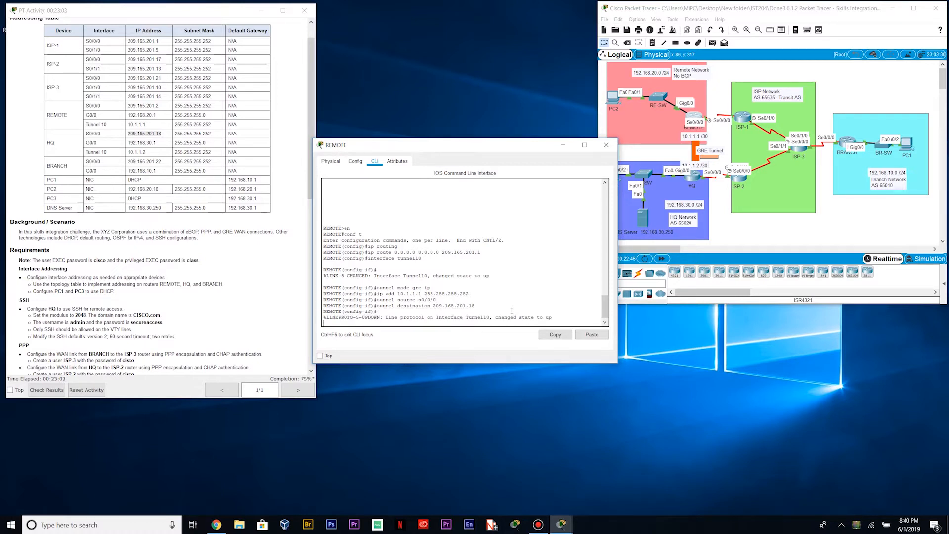
Enable Tunnel10 with 'no shut', then mark the HQ tunnel task as next
key("Return")
type("no shut")
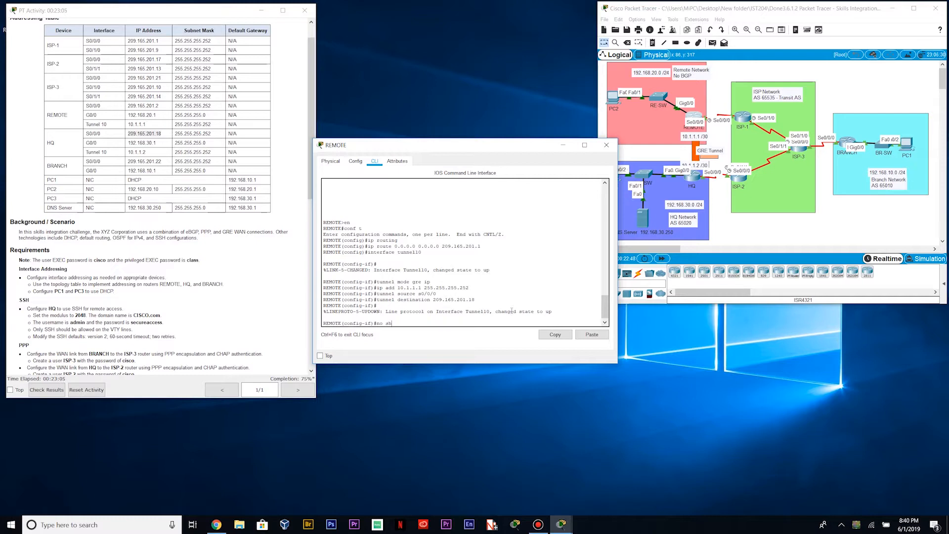
key("Return")
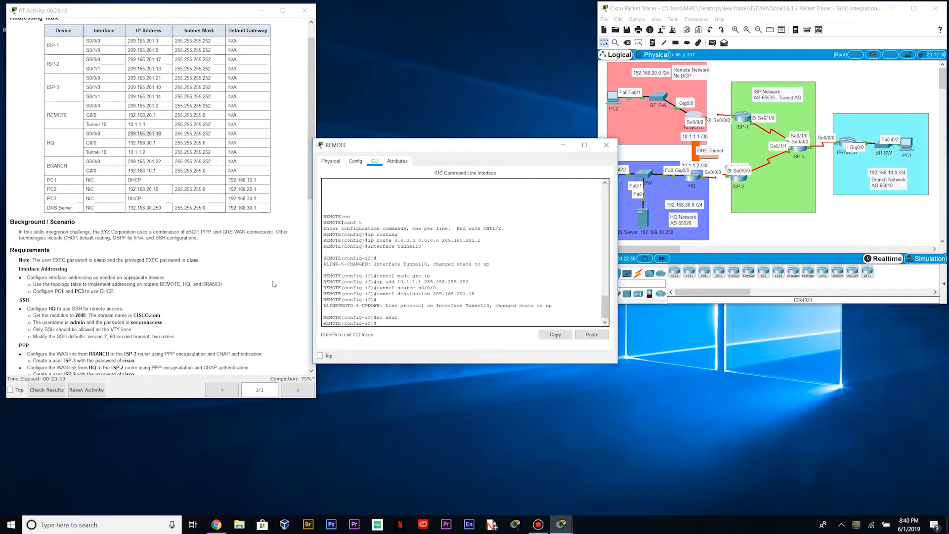
scroll(141, 276, "down", 10)
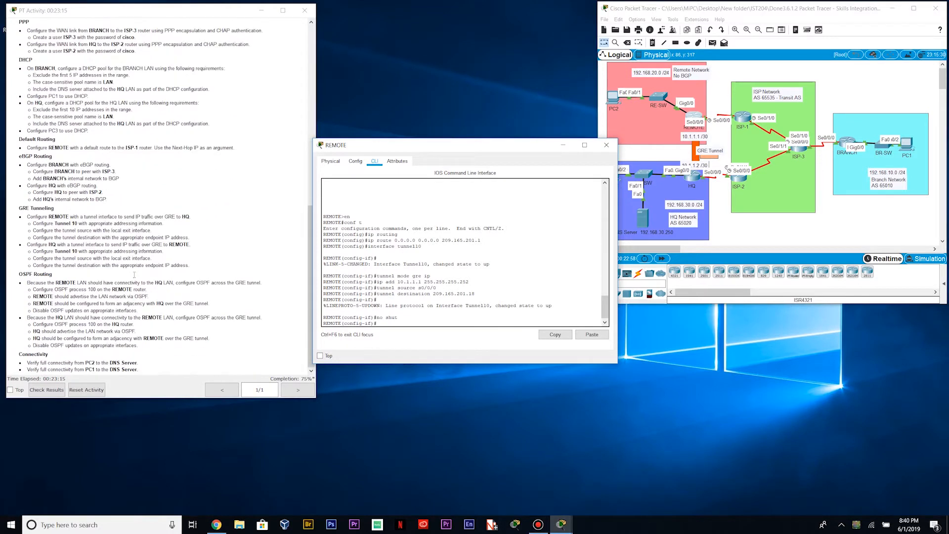
left_click_drag(25, 244, 190, 244)
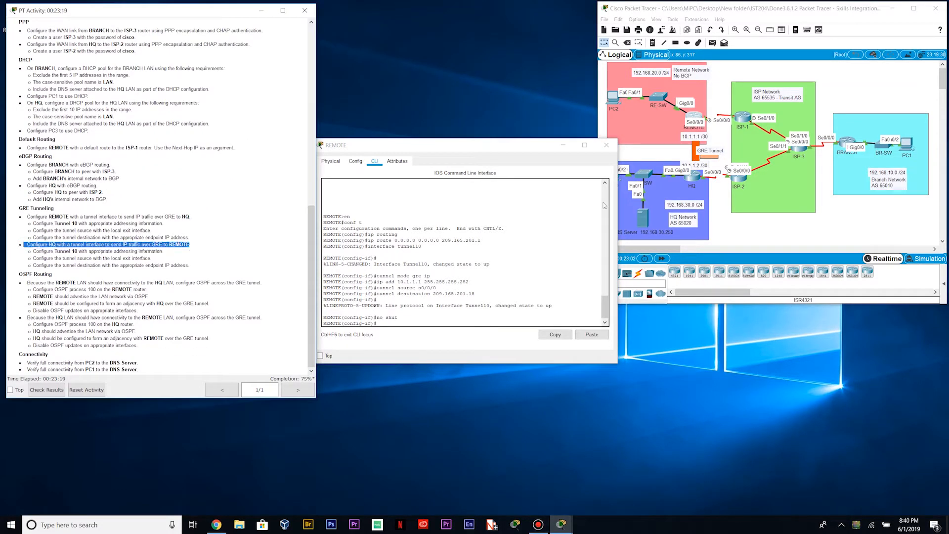
On HQ's CLI, create interface Tunnel10 in GRE over IP mode
left_click(605, 145)
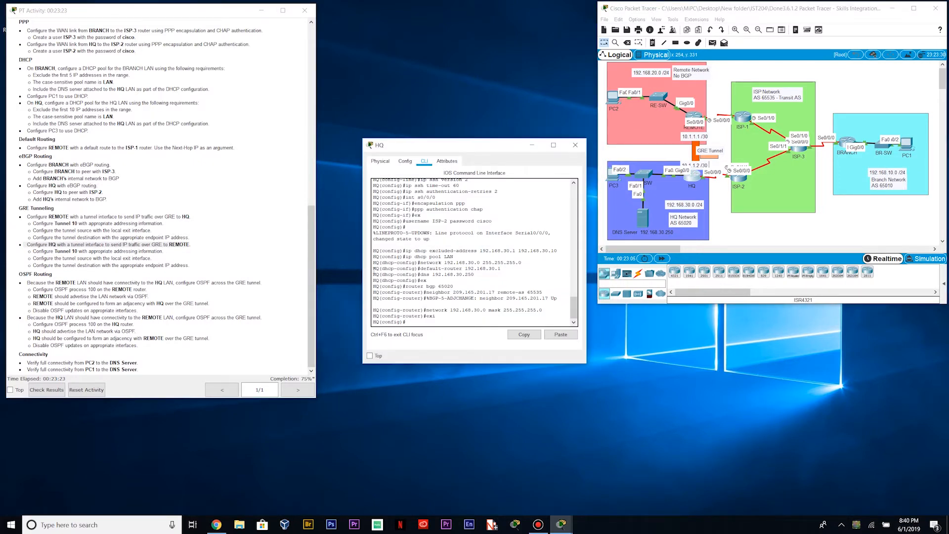
left_click_drag(363, 275, 319, 279)
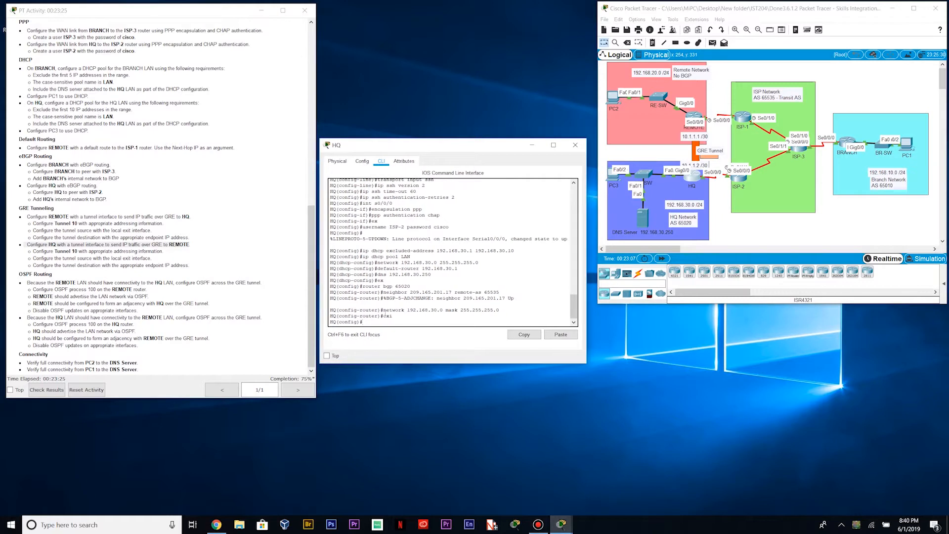
left_click_drag(587, 311, 618, 315)
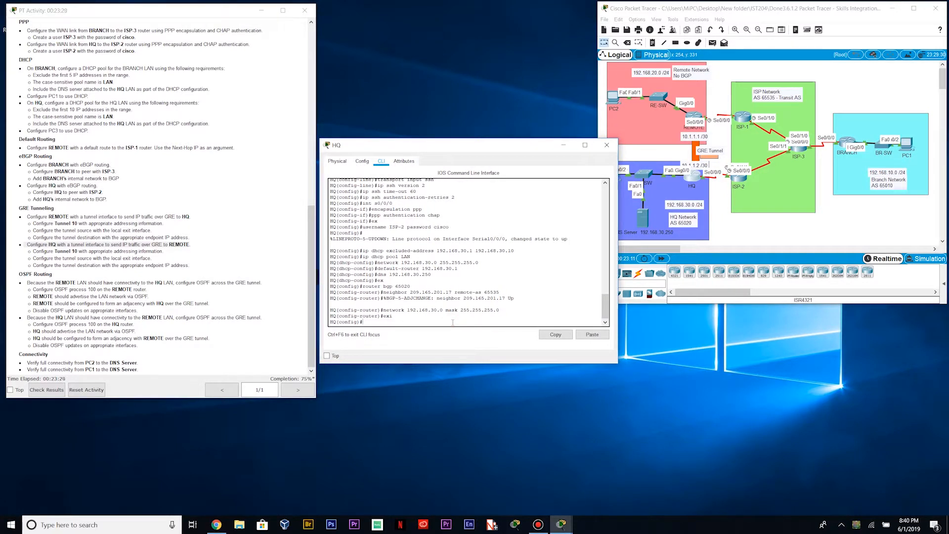
type("interface tunnel10")
key("Return")
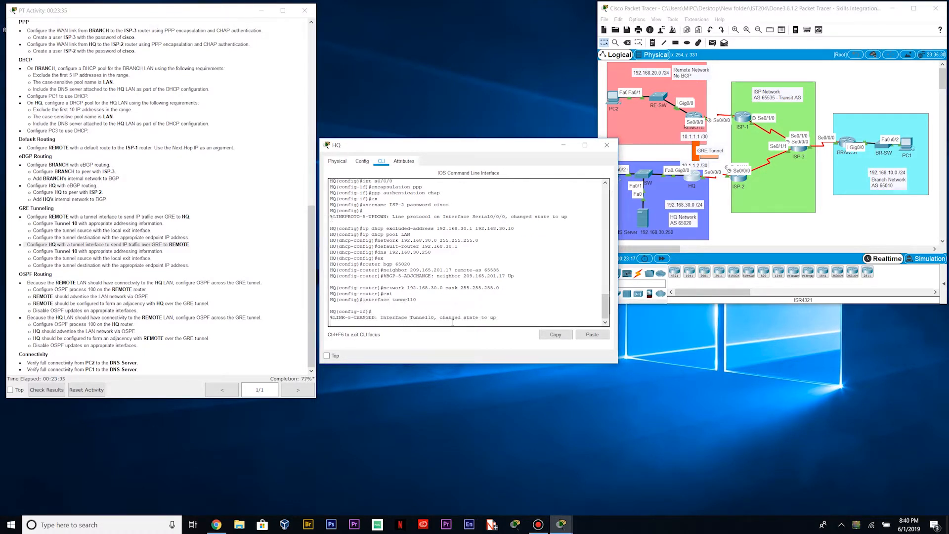
key("Return")
type("tu")
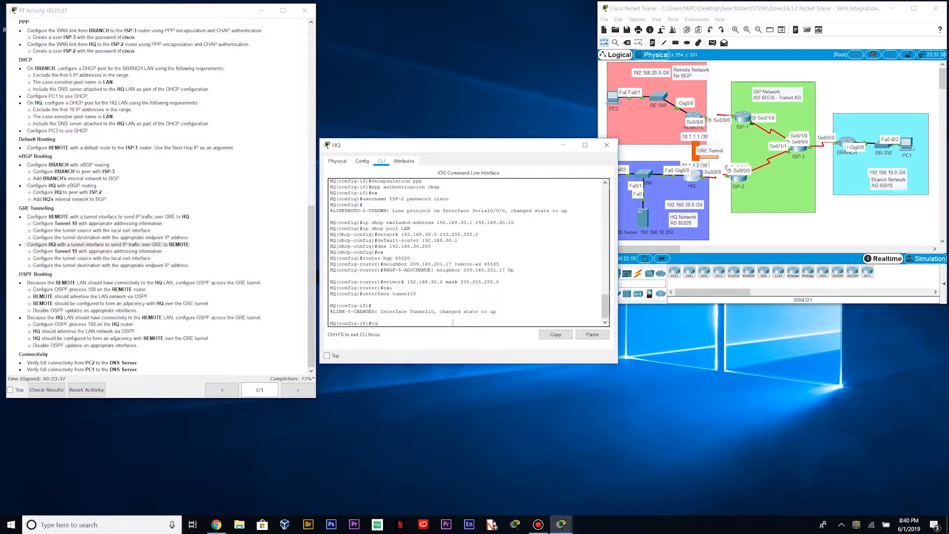
type("nnel mode gre ip")
key("Return")
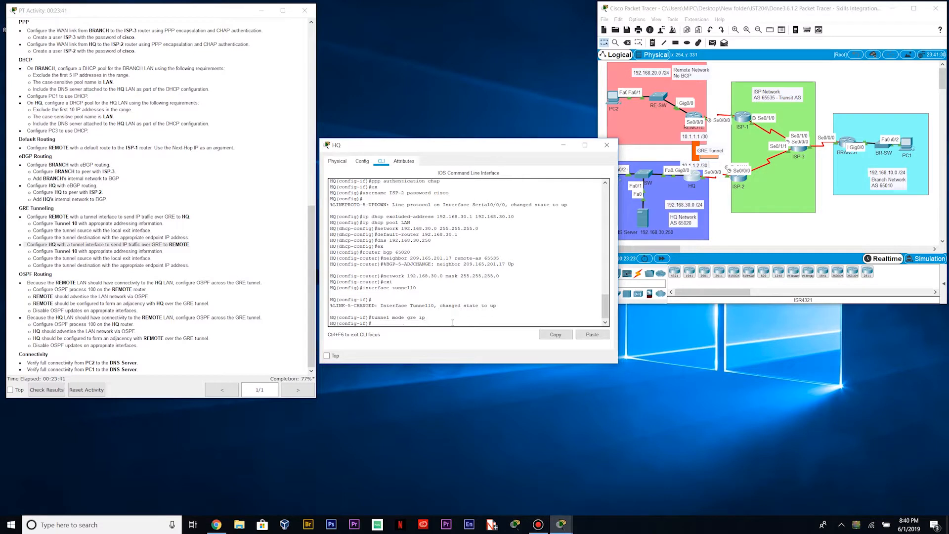
Give HQ's Tunnel10 address 10.1.1.2 255.255.255.252 and tunnel source s0/0/0
type("ui")
type(".1.1.")
type("2 255.255.255")
type(".252")
key("Return")
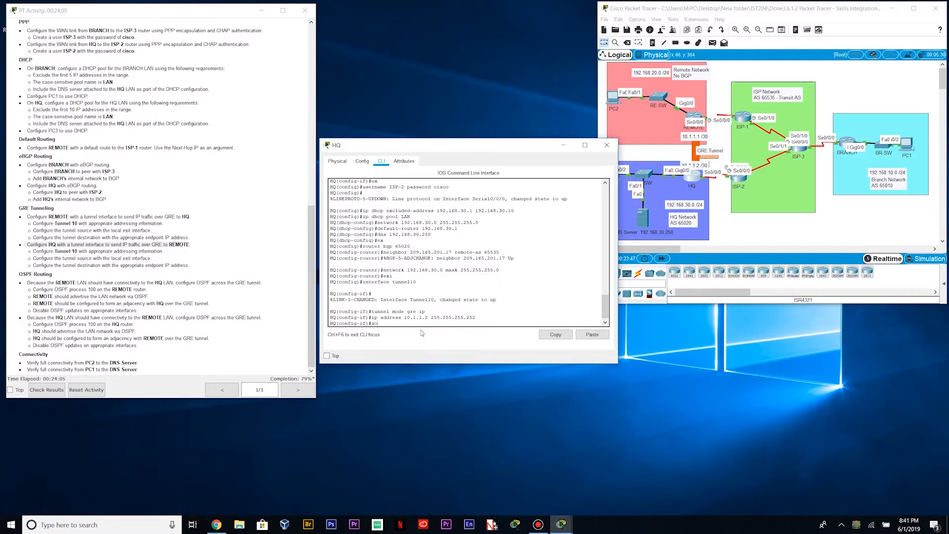
type("tunner")
key("BackSpace")
type("l source s0/0/0/")
key("BackSpace")
key("Return")
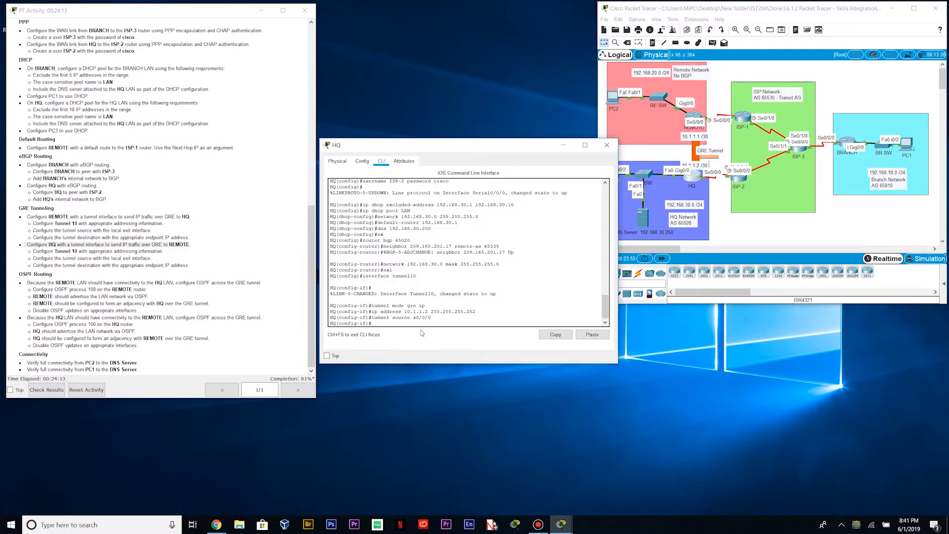
Set HQ's tunnel destination to REMOTE's serial address 209.165.201.2
type("tunen")
key("BackSpace")
key("BackSpace")
type("n")
key("BackSpace")
key("BackSpace")
key("BackSpace")
key("BackSpace")
key("BackSpace")
type("destination")
scroll(67, 207, "up", 15)
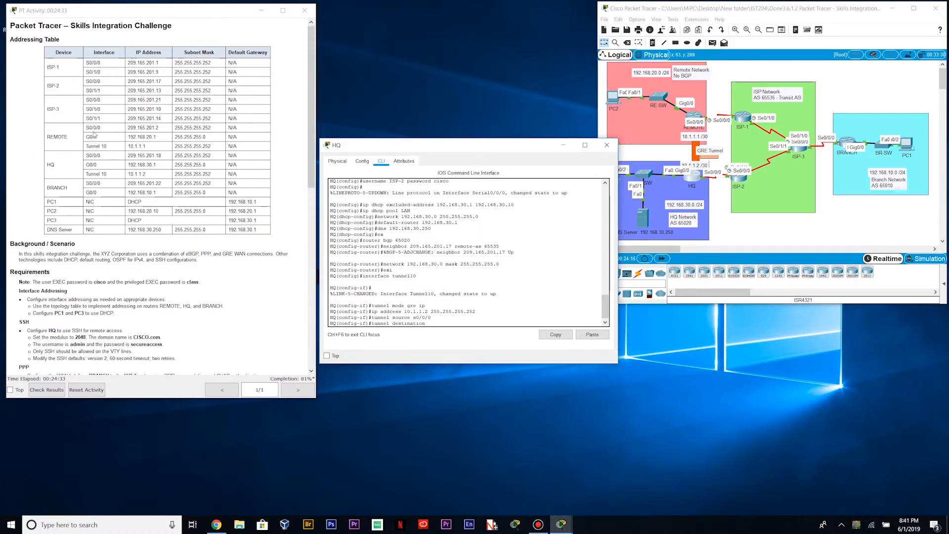
left_click_drag(86, 128, 157, 127)
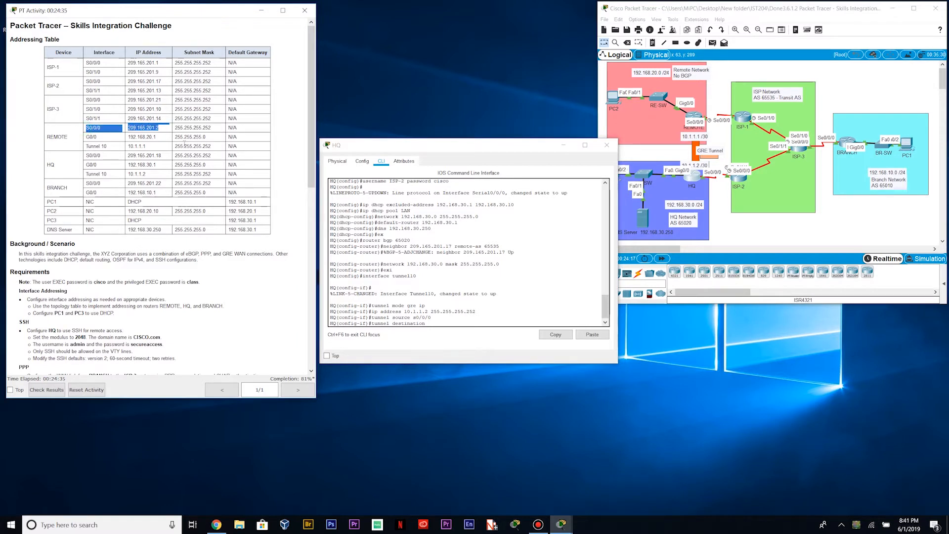
left_click(171, 132)
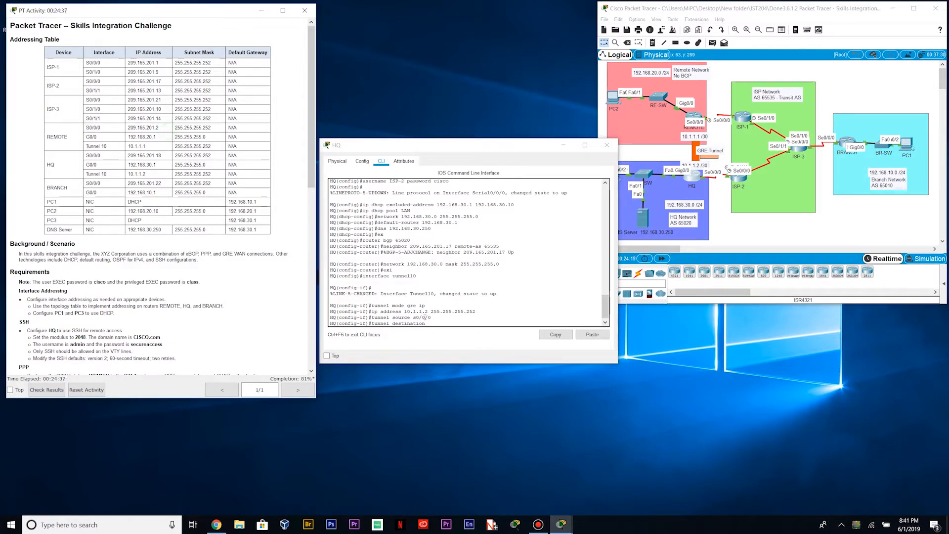
left_click(424, 317)
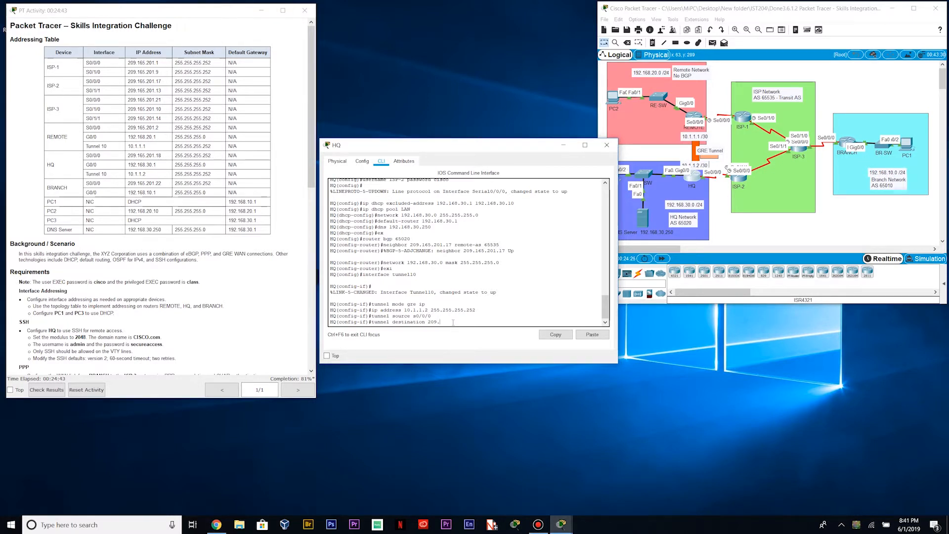
type("5.")
key("Return")
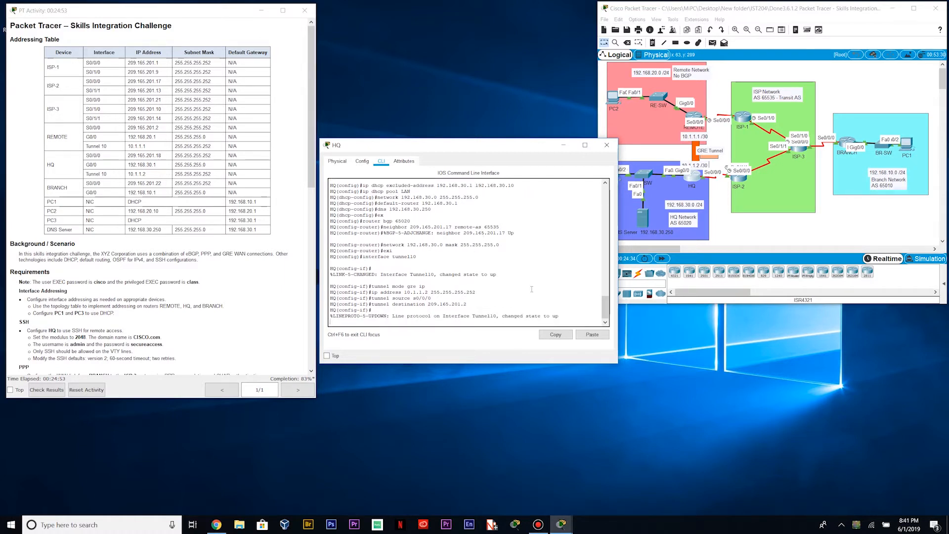
key("Return")
scroll(136, 265, "down", 4)
scroll(132, 264, "down", 3)
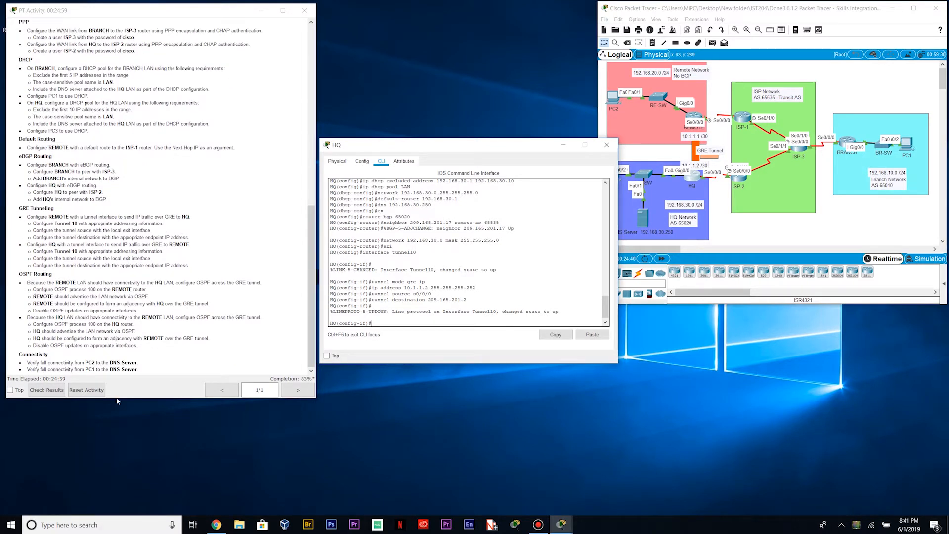
left_click_drag(123, 398, 123, 405)
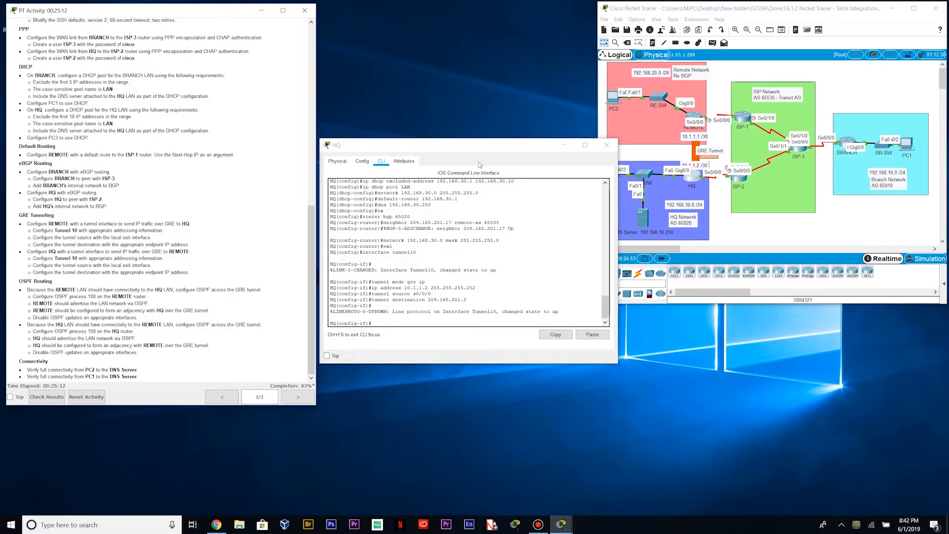
Switch from HQ to REMOTE's command line and widen its window
left_click(606, 145)
left_click(695, 117)
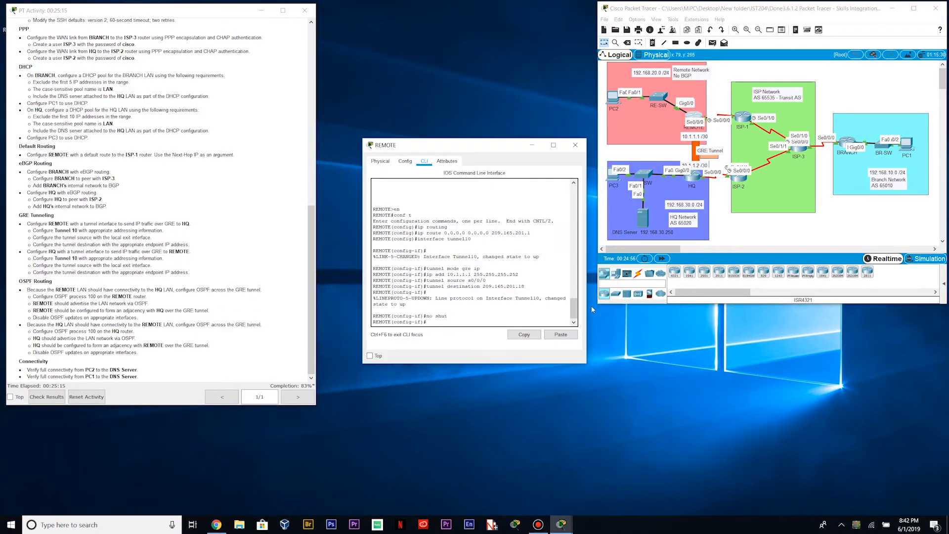
left_click_drag(588, 315, 610, 315)
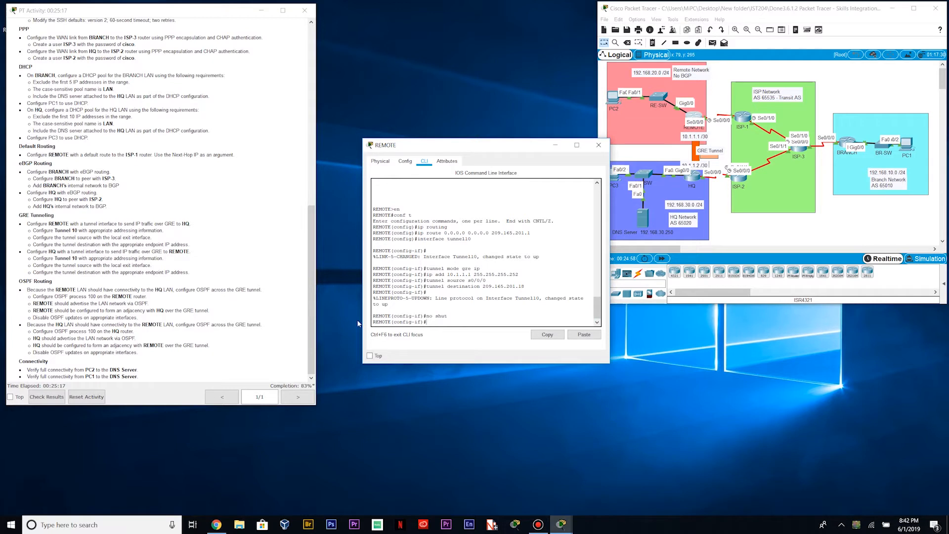
left_click_drag(362, 320, 319, 320)
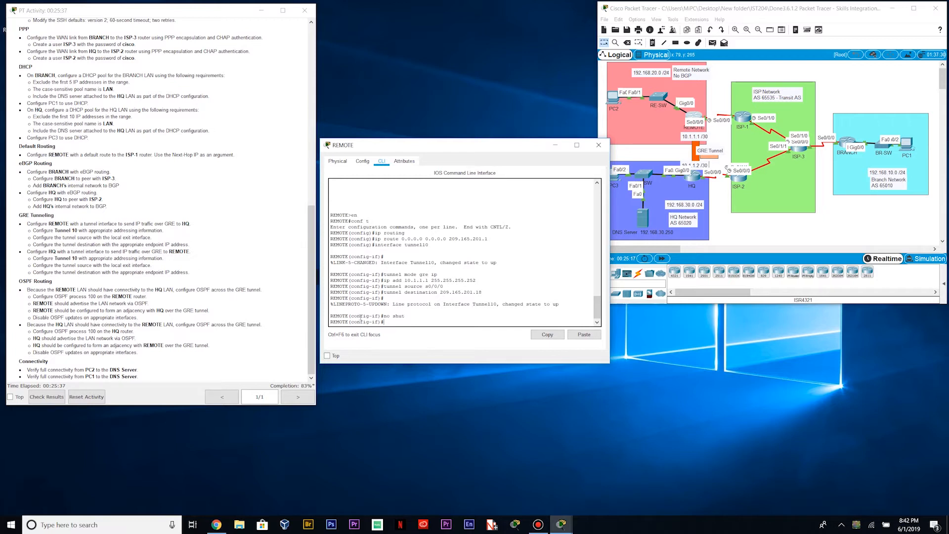
Exit interface configuration and start OSPF process 100 on REMOTE
key("Return")
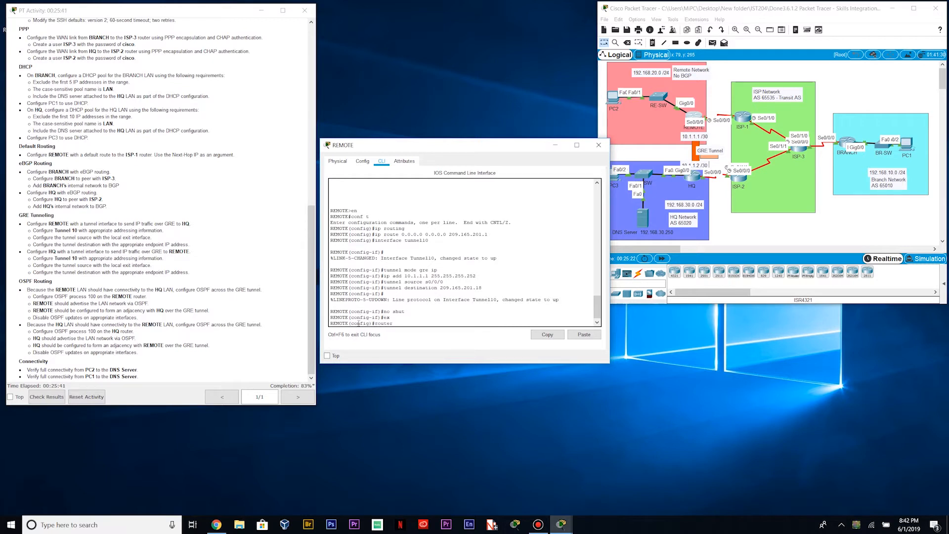
type("router ospf 100")
key("Return")
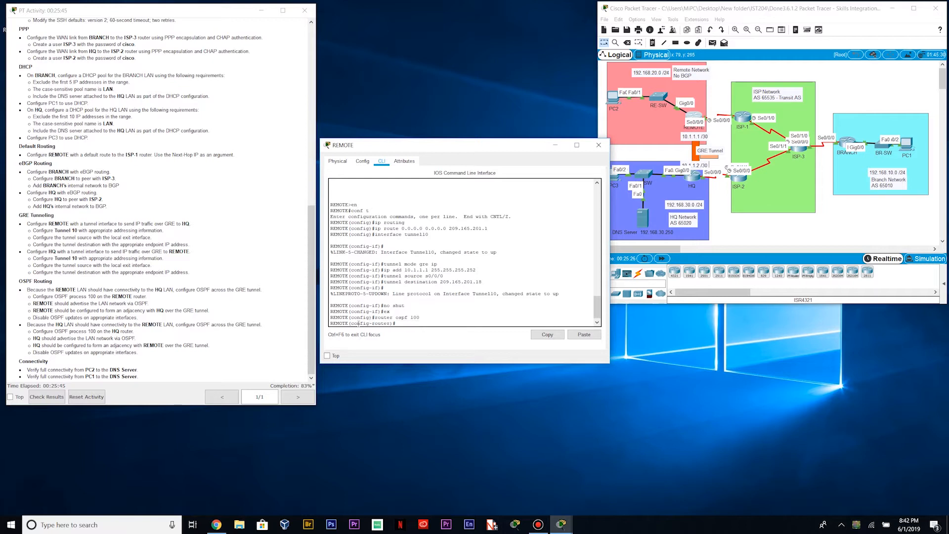
type("pass ")
type("ve-interfaces default")
Correct and apply 'passive-interface default' in REMOTE's OSPF 100
key("Return")
key("Up")
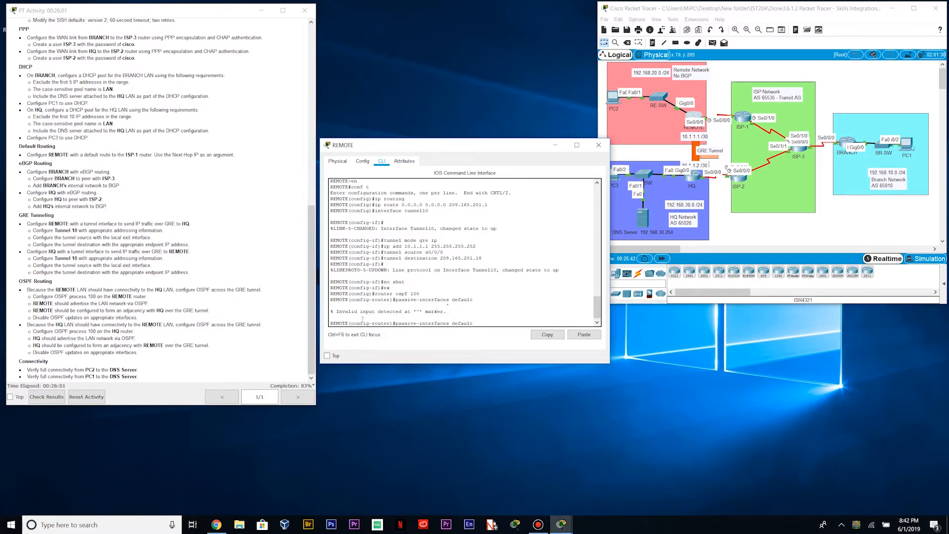
key("BackSpace")
key("BackSpace")
key("BackSpace")
key("BackSpace")
type("ult")
key("Return")
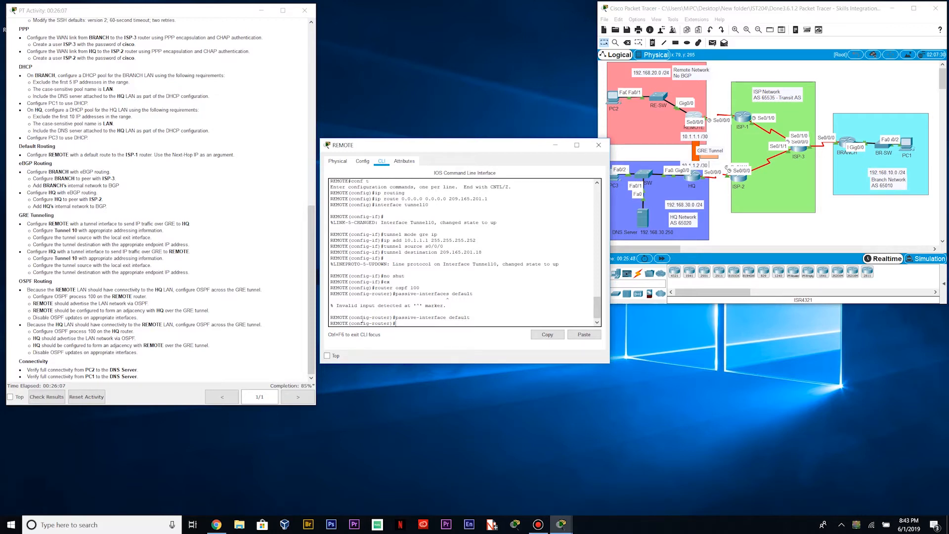
Advertise 192.168.20.0 0.0.0.255 and 10.1.1.0 0.0.0.3 in area 0 on REMOTE
type("network 192.168.20.0 0.0.0.255 area")
type("0.0 0.0.0.255 area 0")
key("Return")
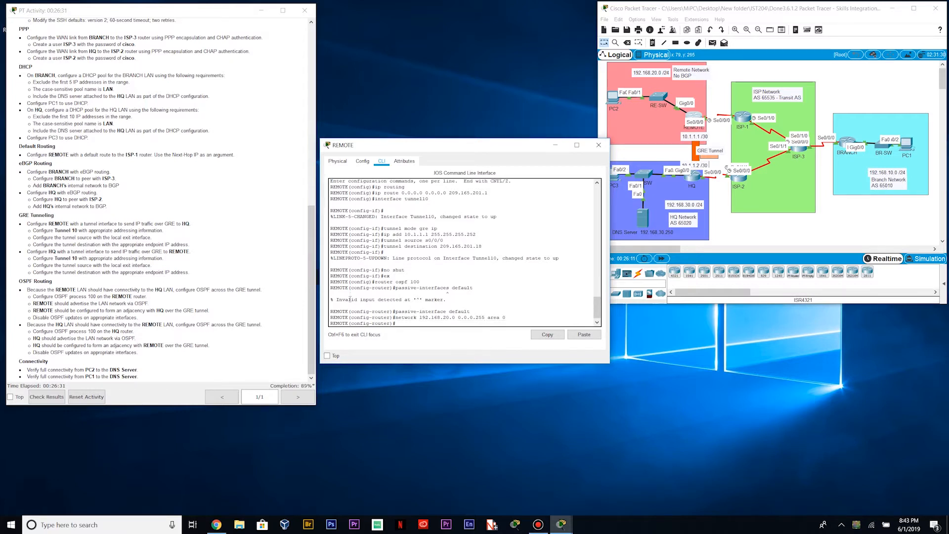
type("network 10.1.1.0 0.0.0.3")
type("area 0")
key("Return")
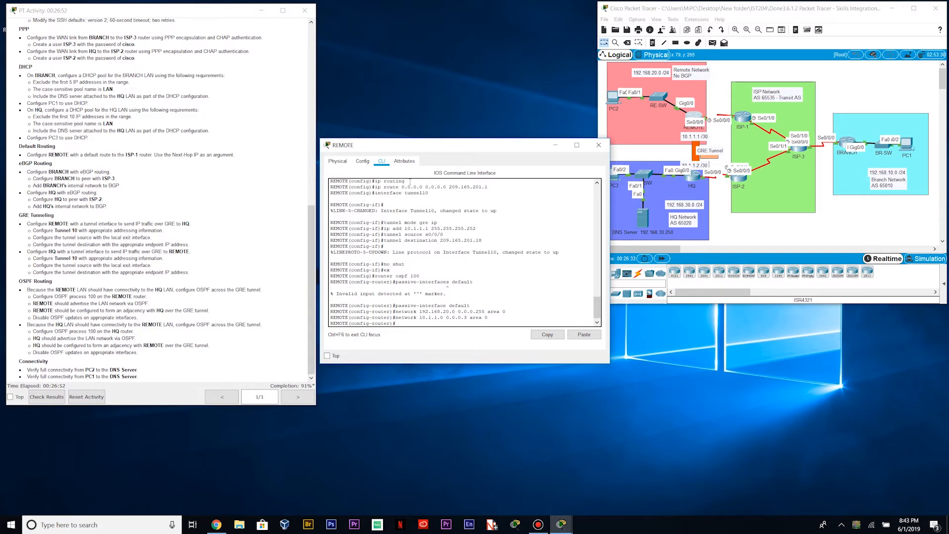
scroll(509, 306, "down", 1)
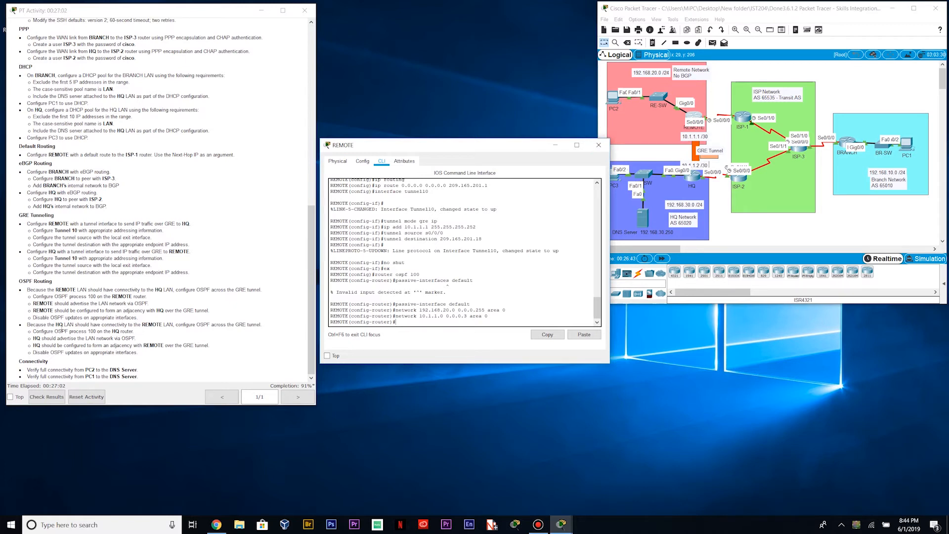
Switch to HQ's command line and exit interface configuration
left_click(600, 145)
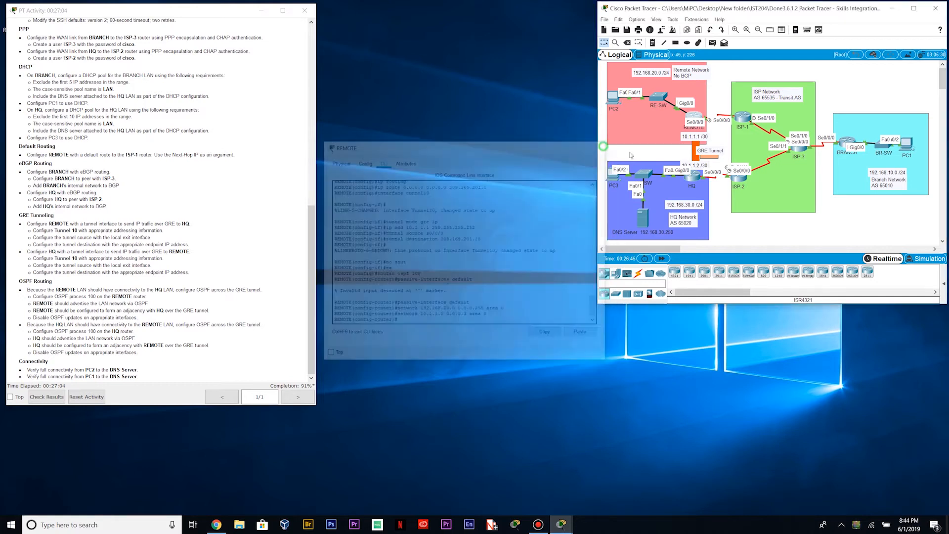
left_click(695, 176)
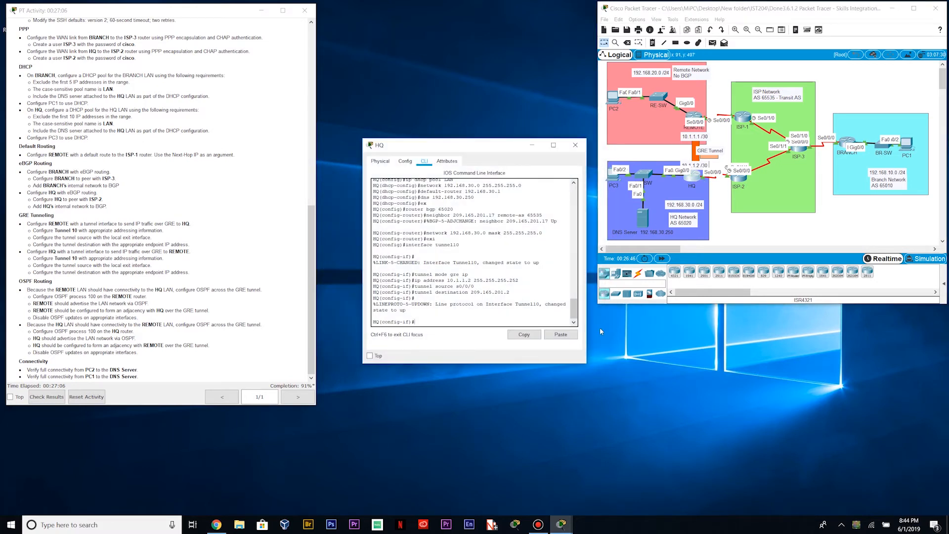
left_click_drag(362, 336, 305, 342)
left_click(393, 321)
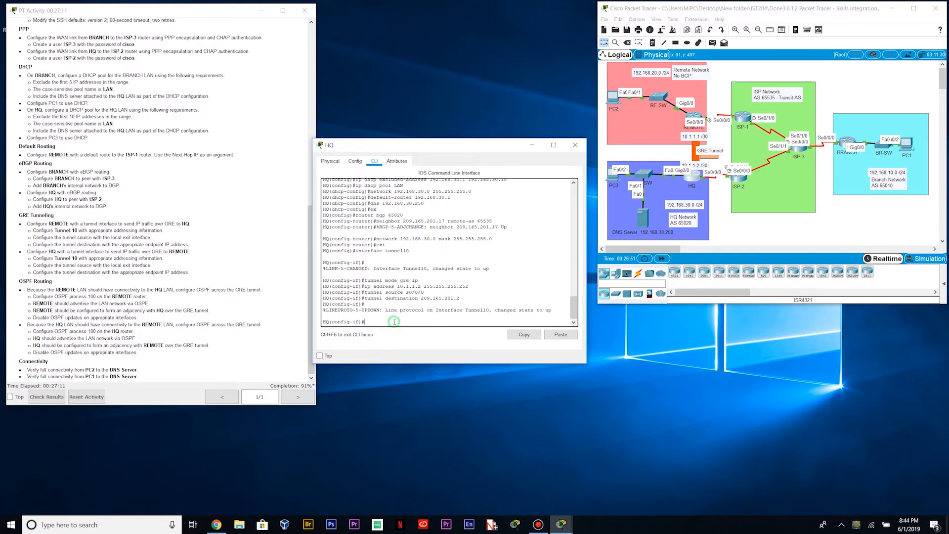
type("ex\\")
key("Return")
Start OSPF process 100 on HQ with passive-interface default
type("onfig)#o")
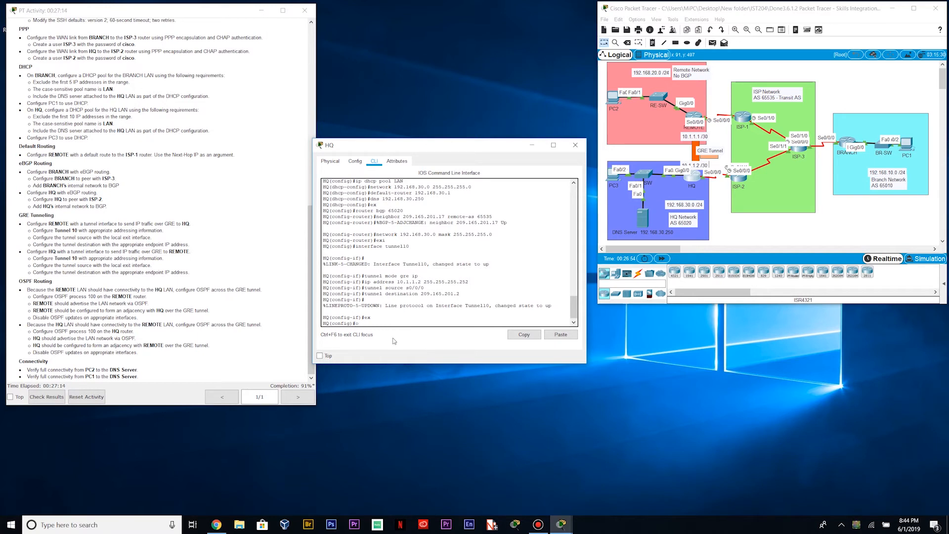
key("BackSpace")
key("BackSpace")
key("BackSpace")
type("router ospf 100")
key("BackSpace")
key("Return")
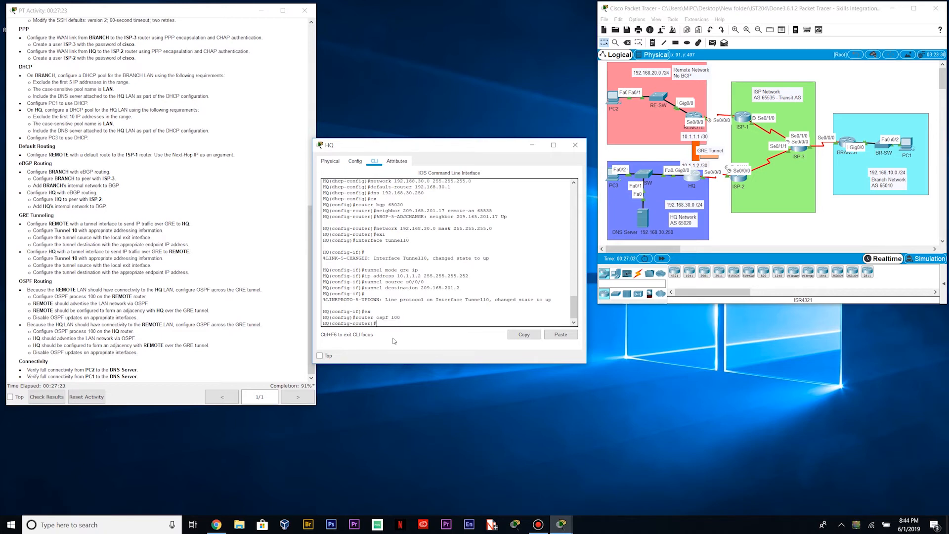
type("passive-interface default")
key("Return")
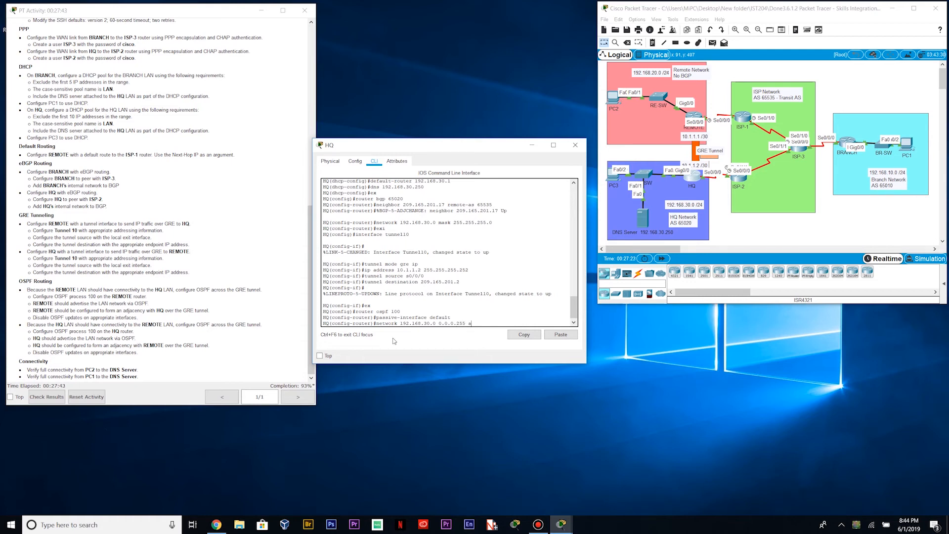
Advertise 192.168.30.0 0.0.0.255 and 10.1.1.0 0.0.0.3 in area 0 on HQ
key("Return")
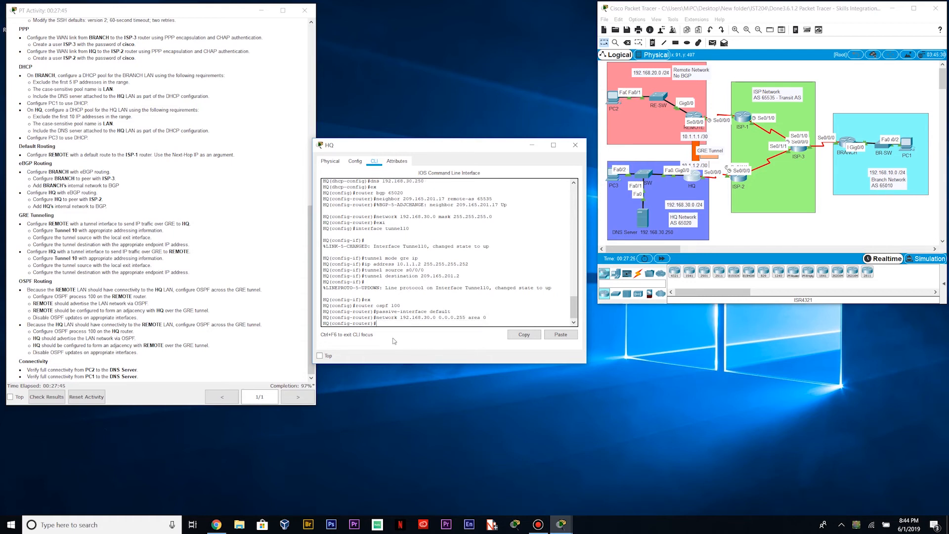
type("network")
type(" 10.")
type("ma")
type(".")
key("BackSpace")
type("3 area 0")
key("Return")
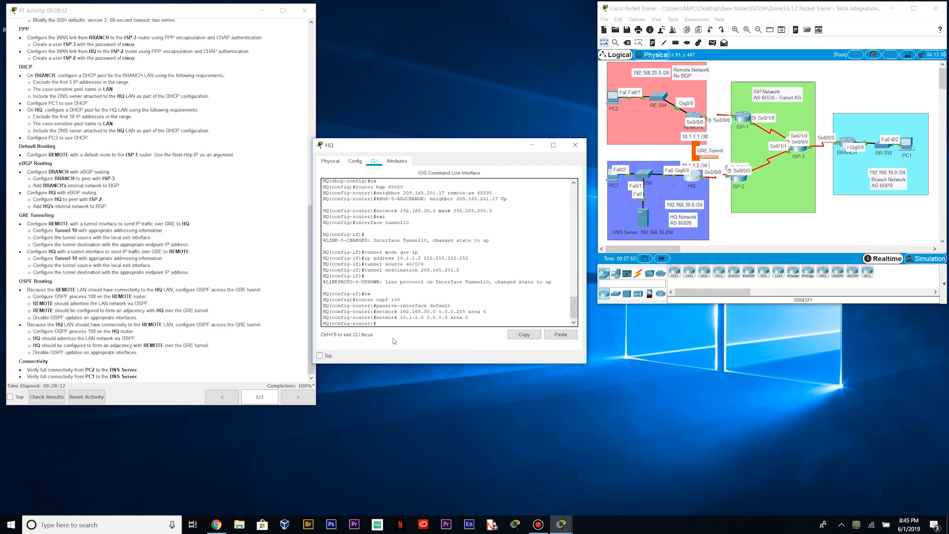